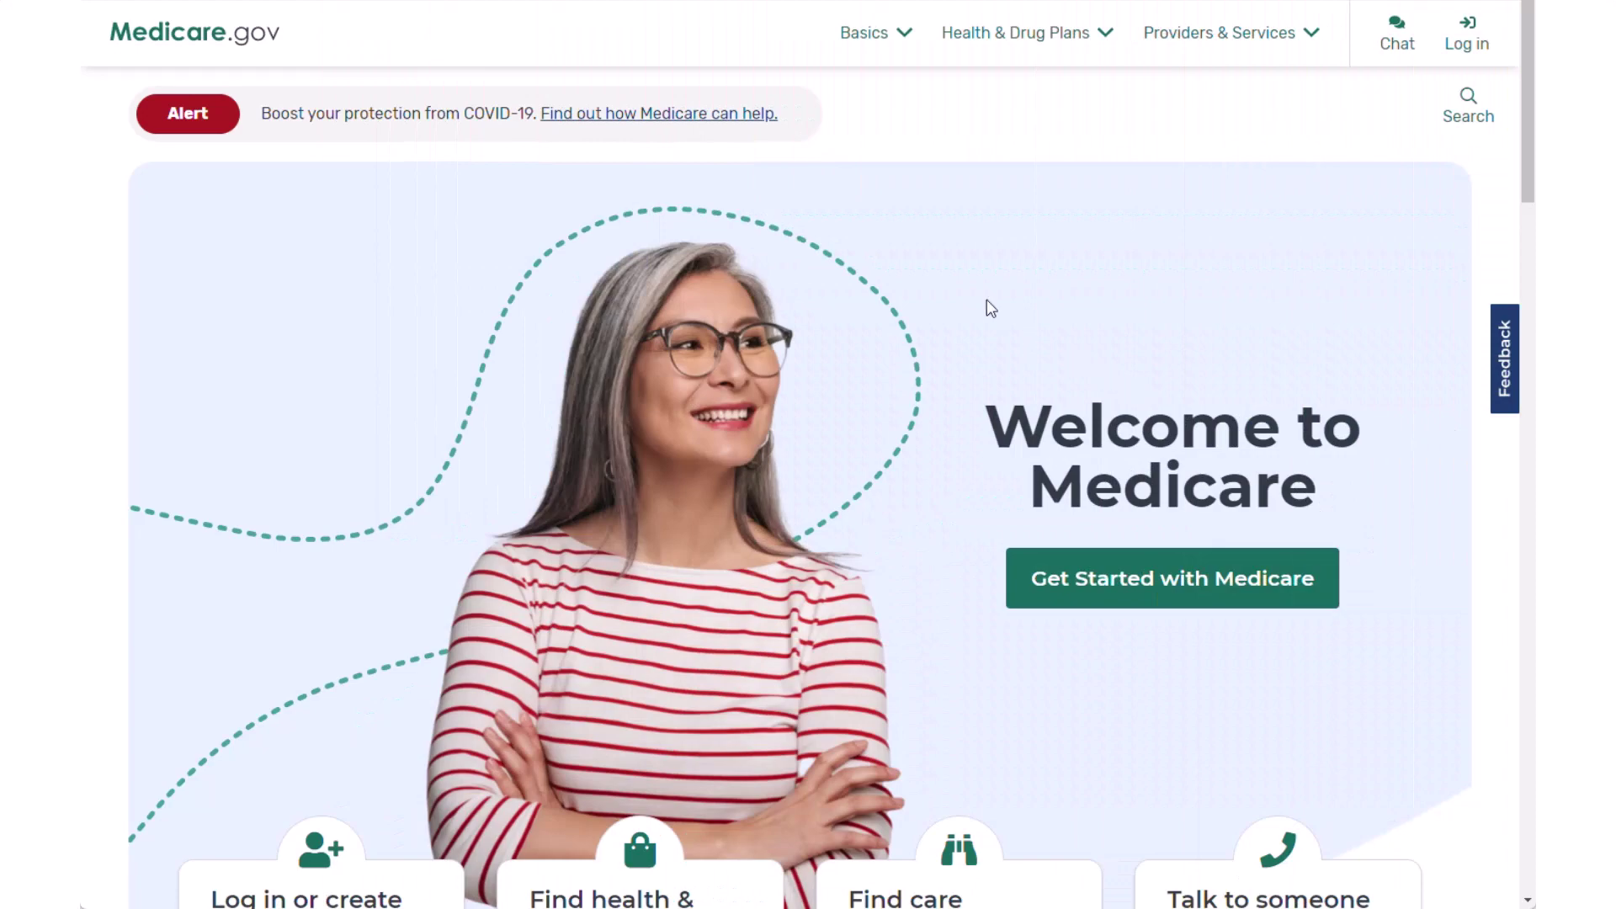
- Start a plan search without logging in, using ZIP code 45040 and the plan type Drug plan (Part D)
{"action": "scroll", "coordinate": [943, 276], "scroll_direction": "down", "scroll_amount": 5}
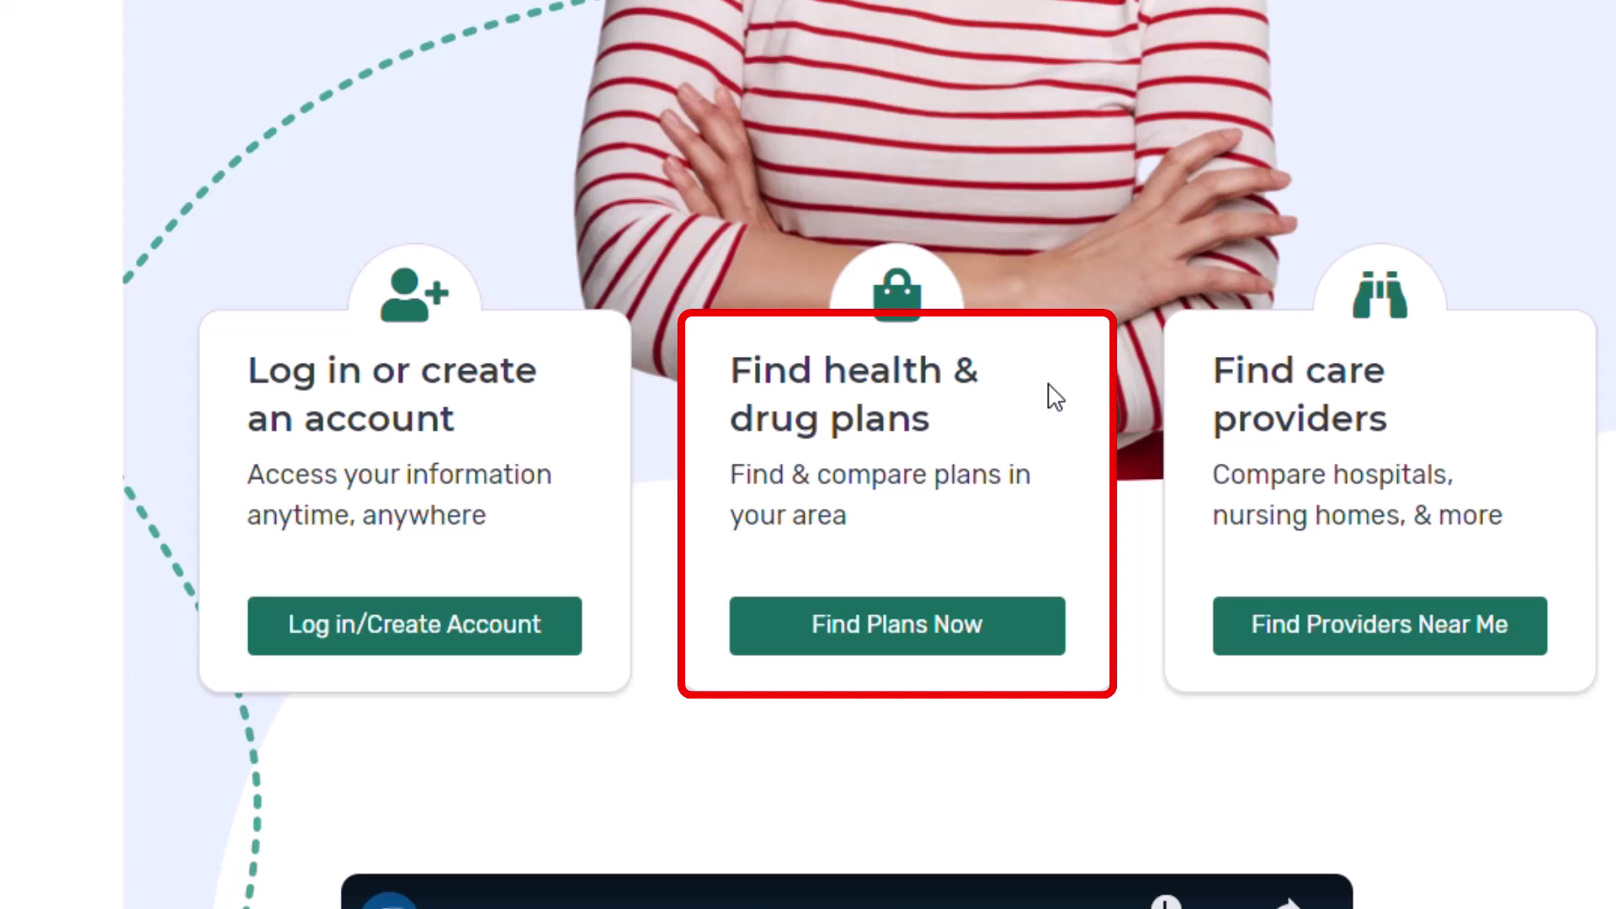
{"action": "left_click", "coordinate": [913, 635]}
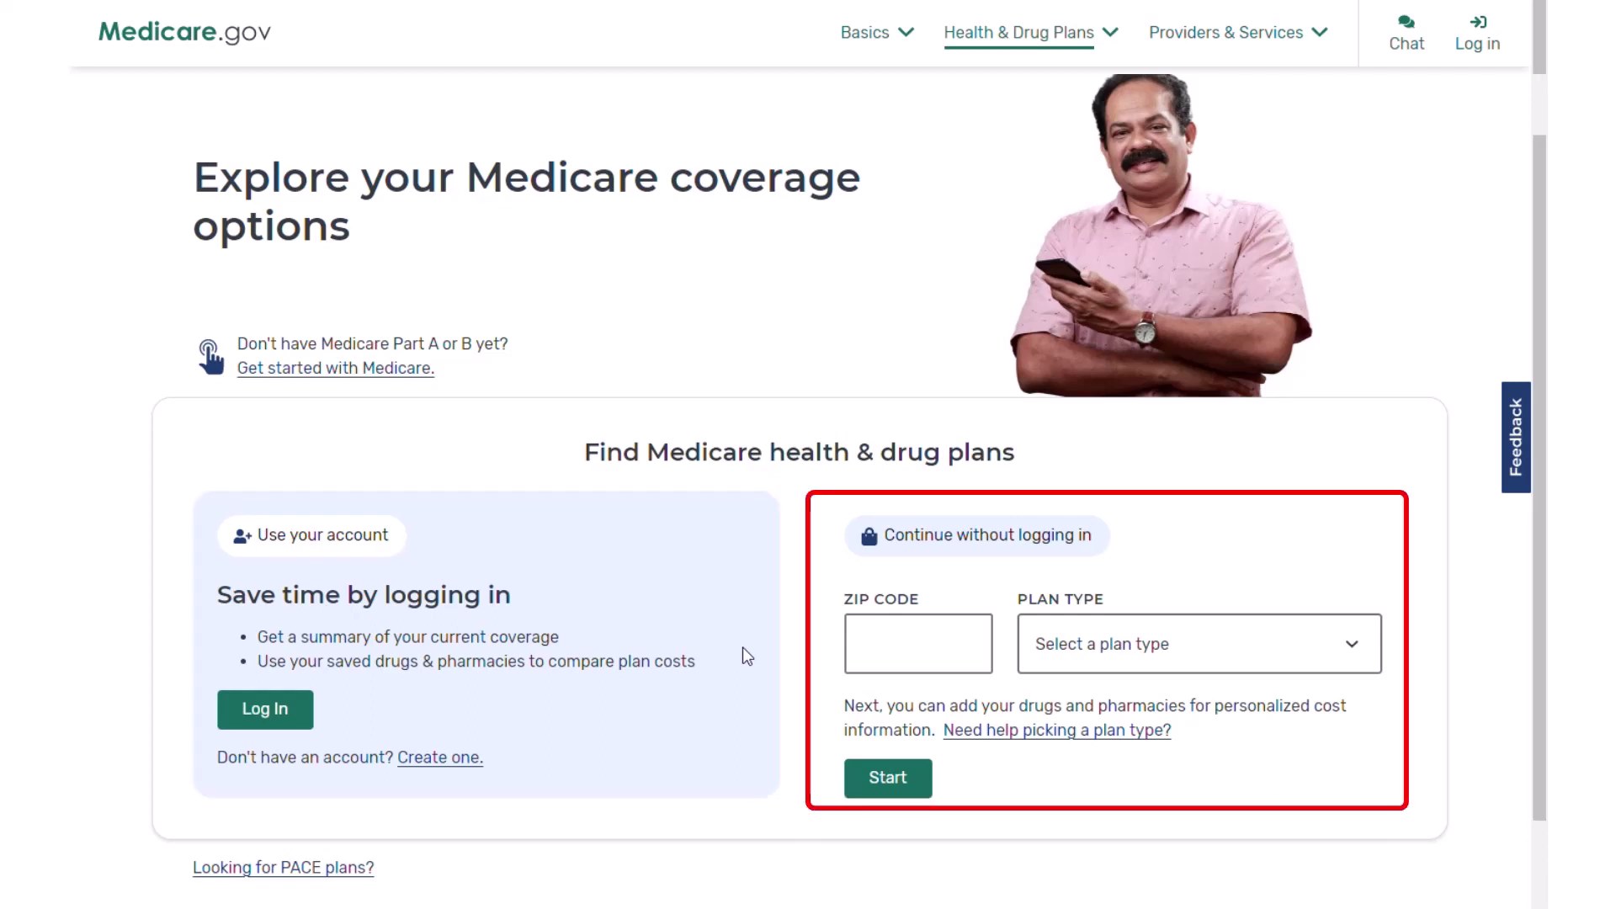
{"action": "left_click", "coordinate": [917, 644]}
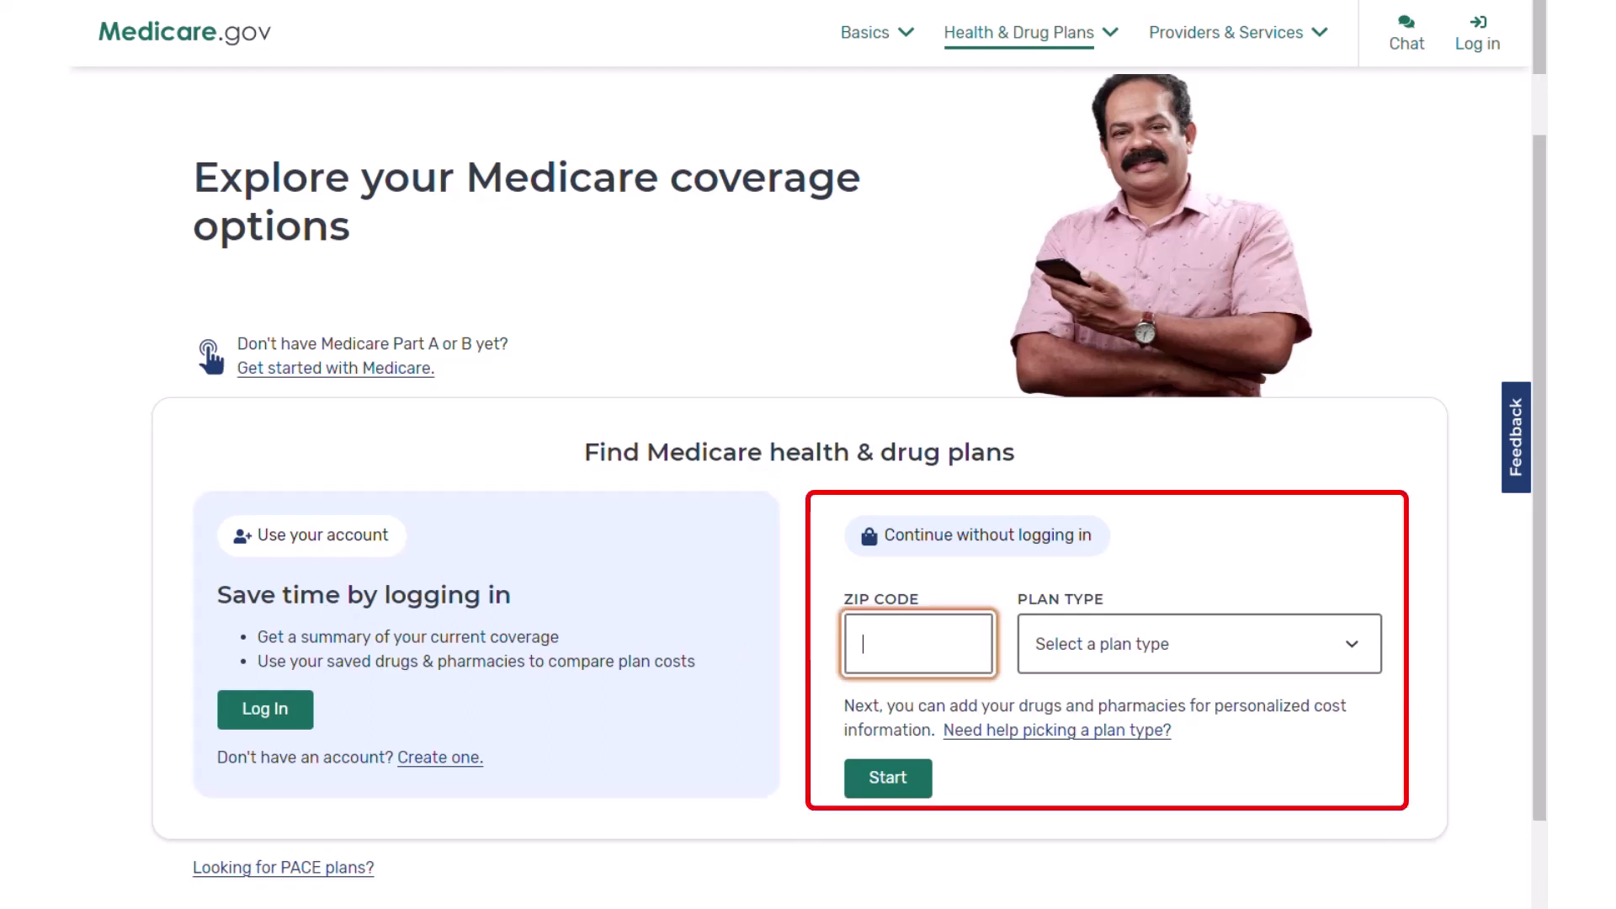
{"action": "type", "text": "45040"}
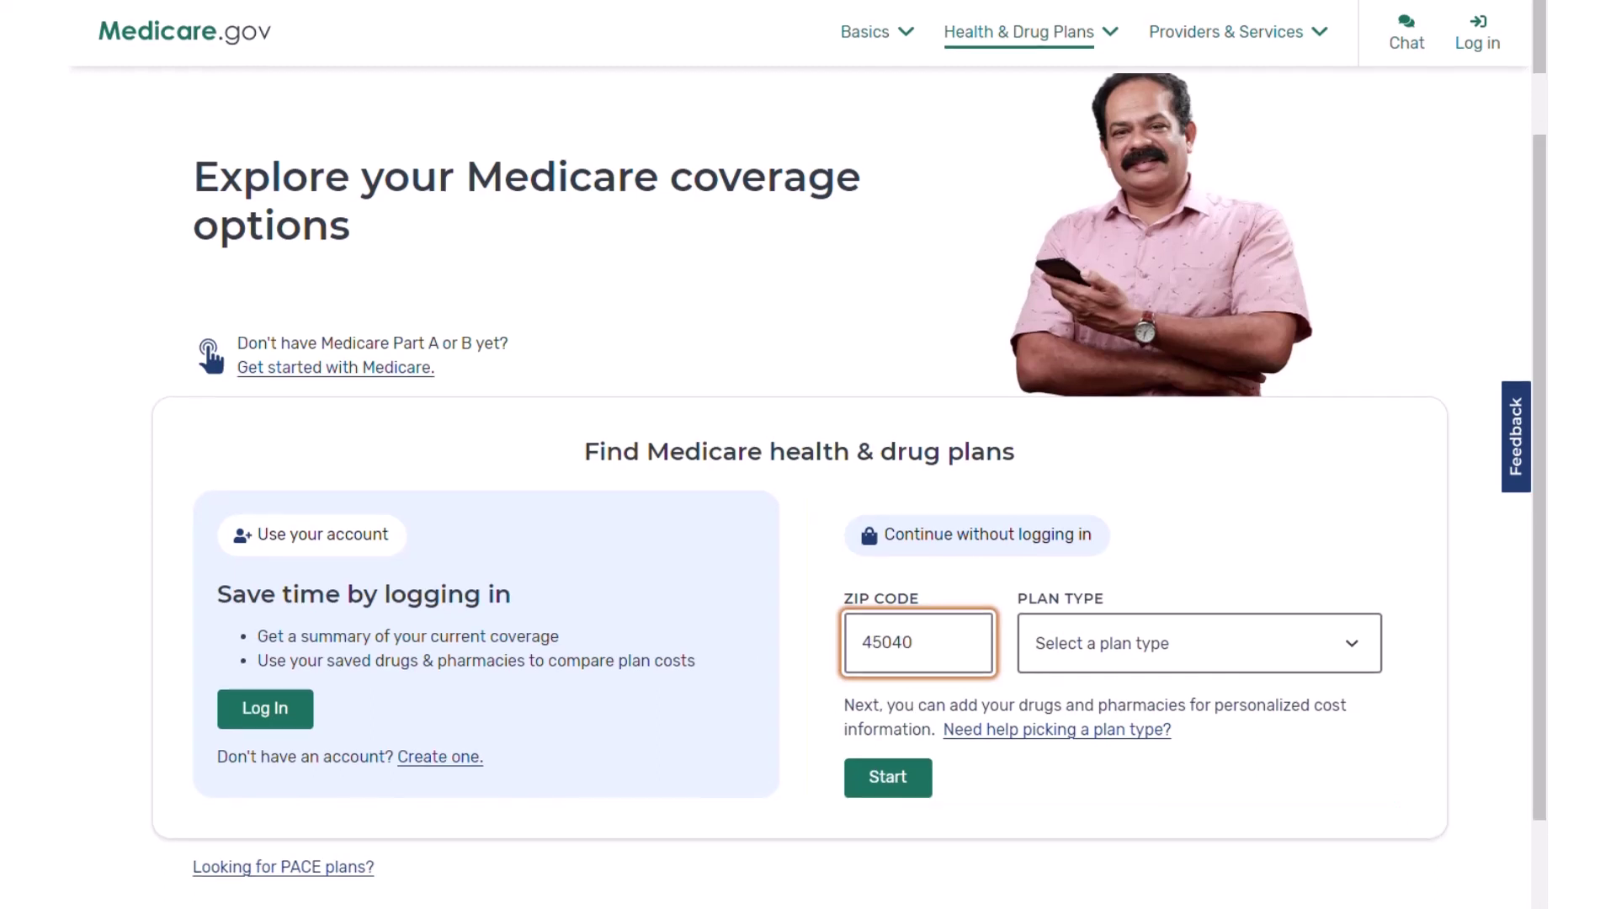
{"action": "scroll", "coordinate": [1215, 476], "scroll_direction": "down", "scroll_amount": 2}
{"action": "left_click", "coordinate": [1215, 477]}
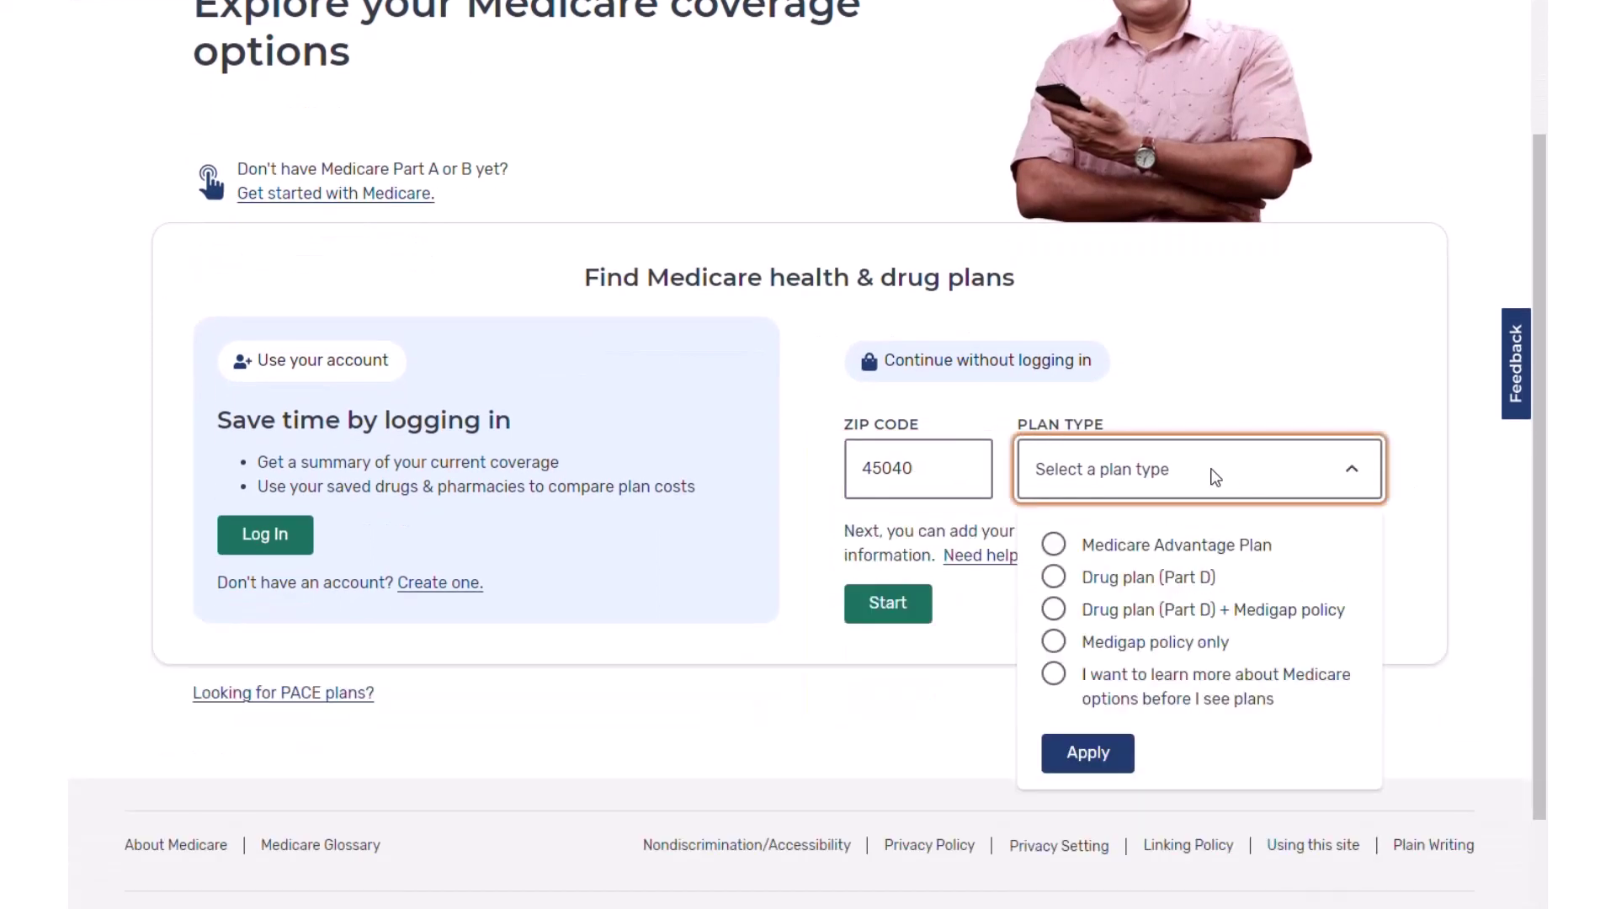
{"action": "left_click", "coordinate": [1111, 581]}
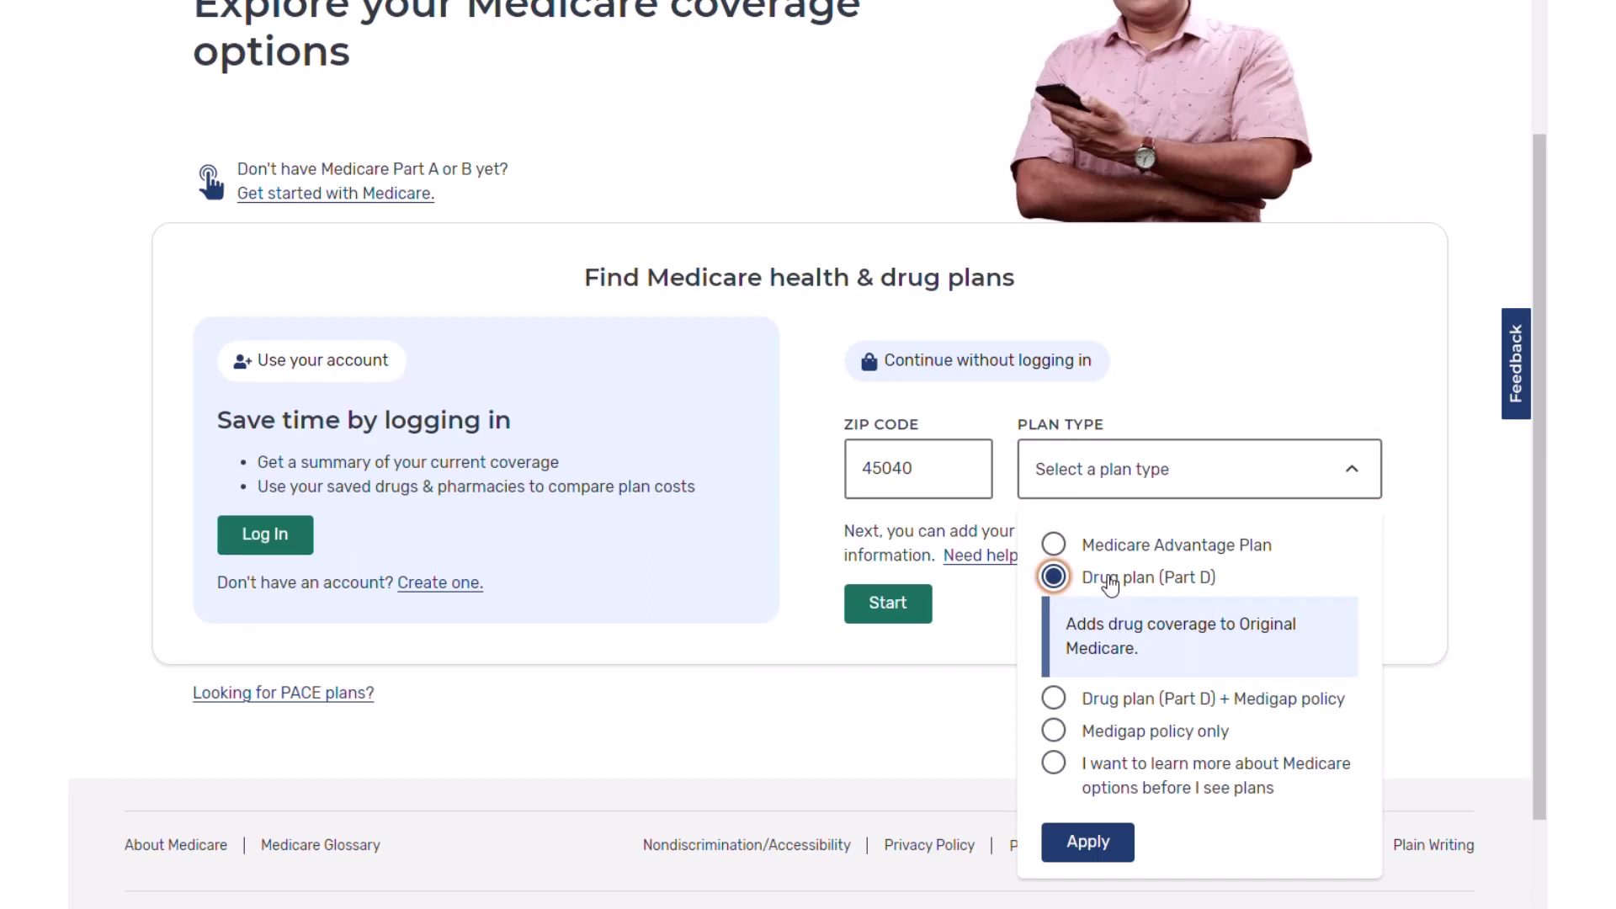
{"action": "left_click", "coordinate": [1090, 845]}
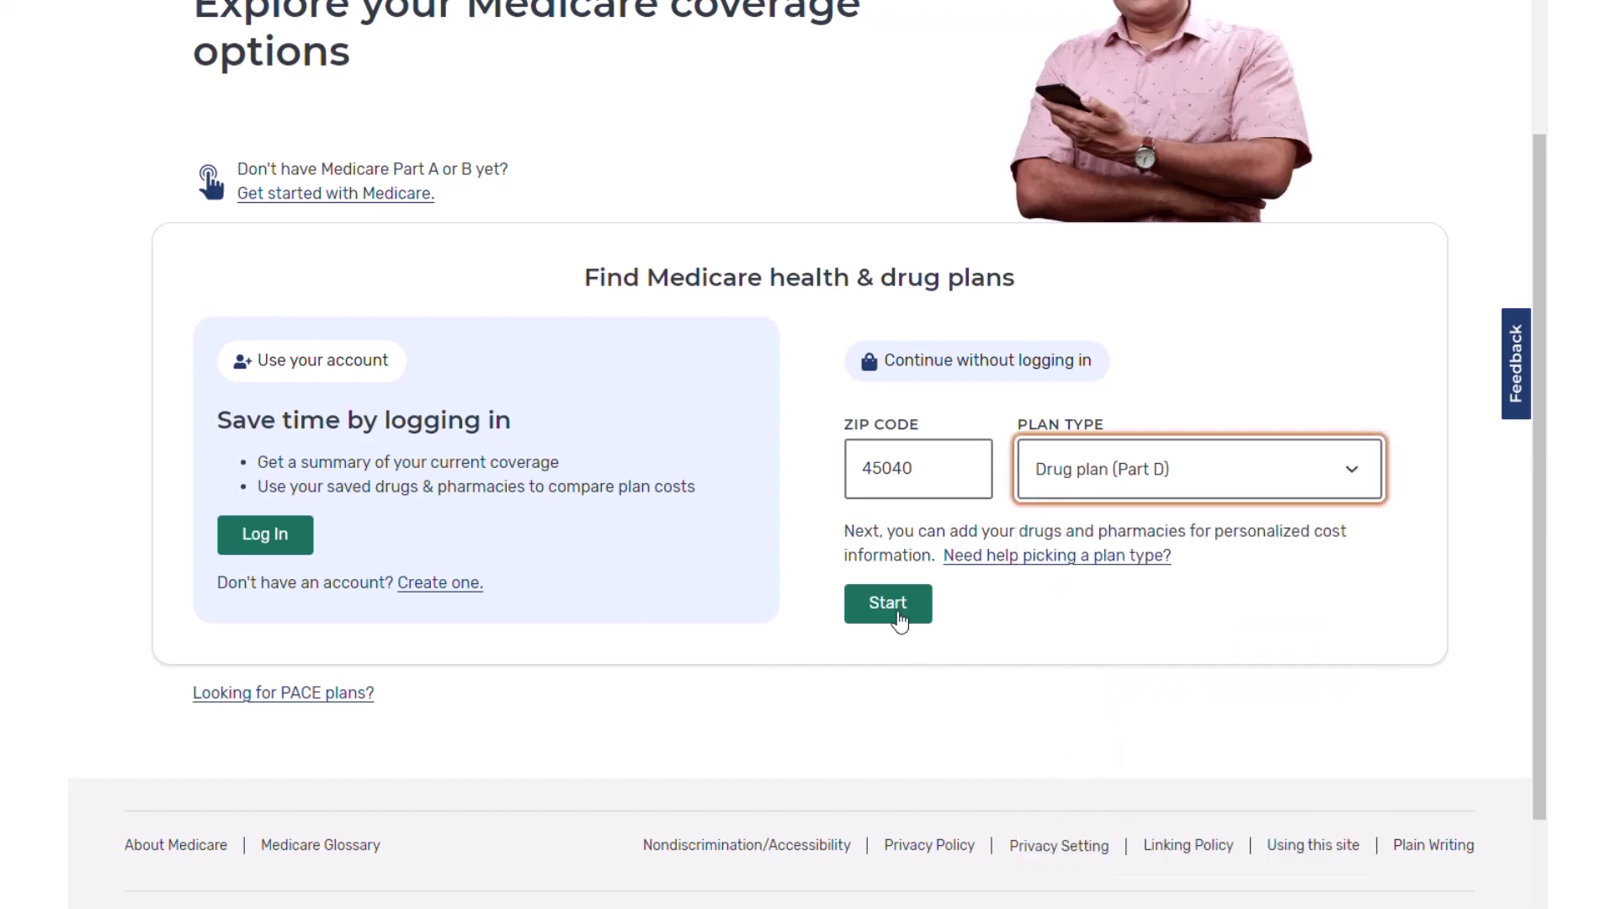
{"action": "left_click", "coordinate": [899, 620]}
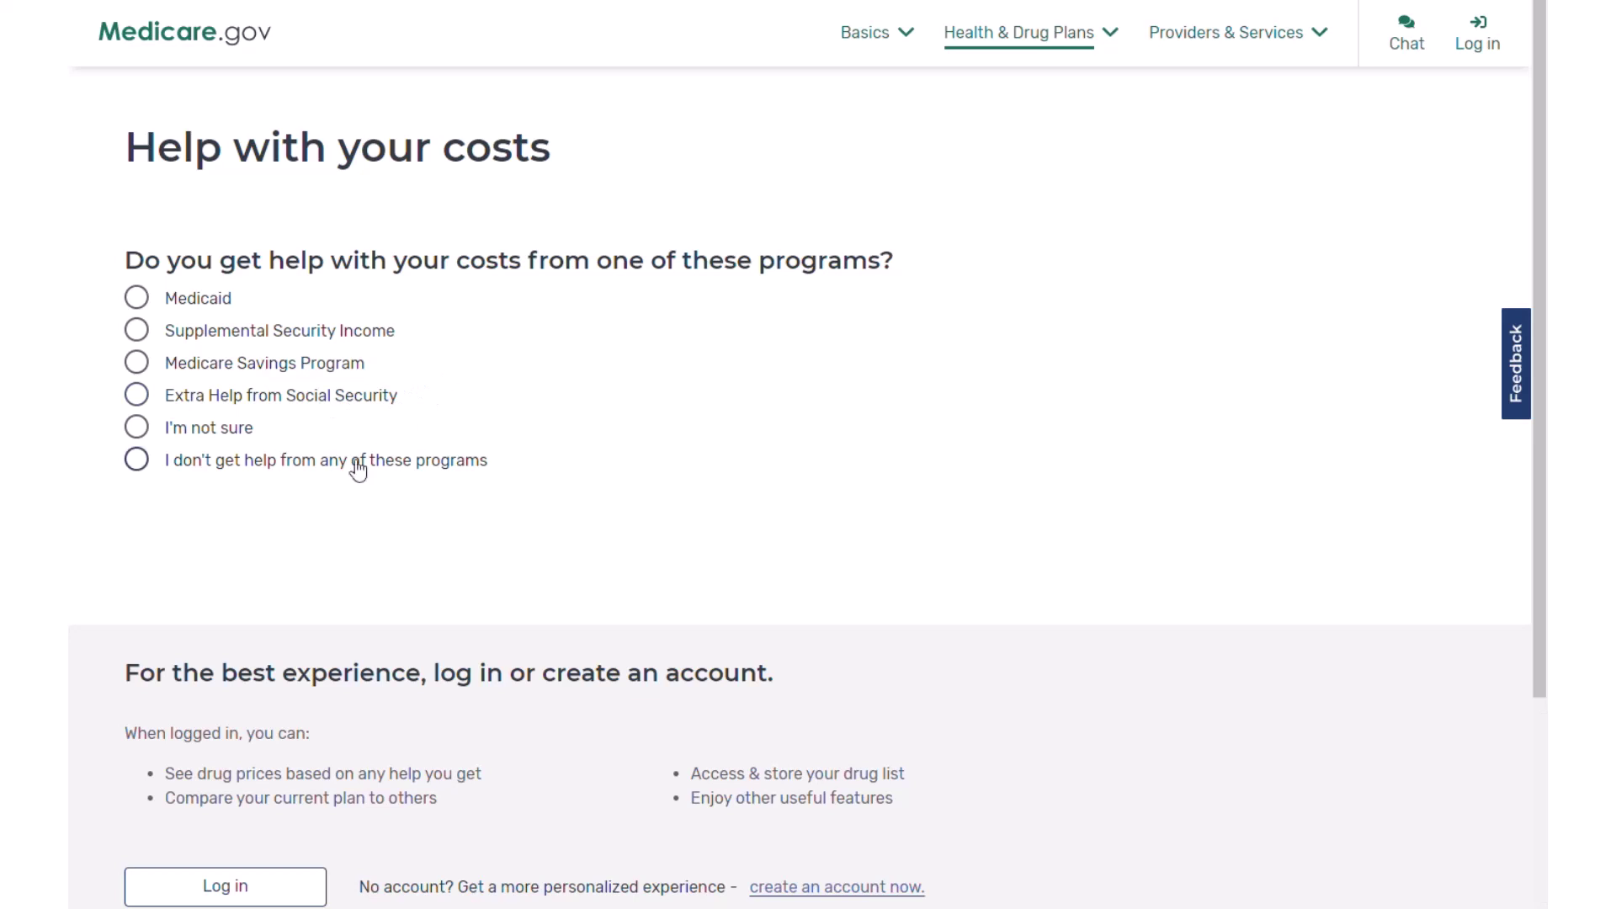
- Answer that no help comes from any of the cost programs and choose to see drug costs when comparing plans
{"action": "left_click", "coordinate": [200, 471]}
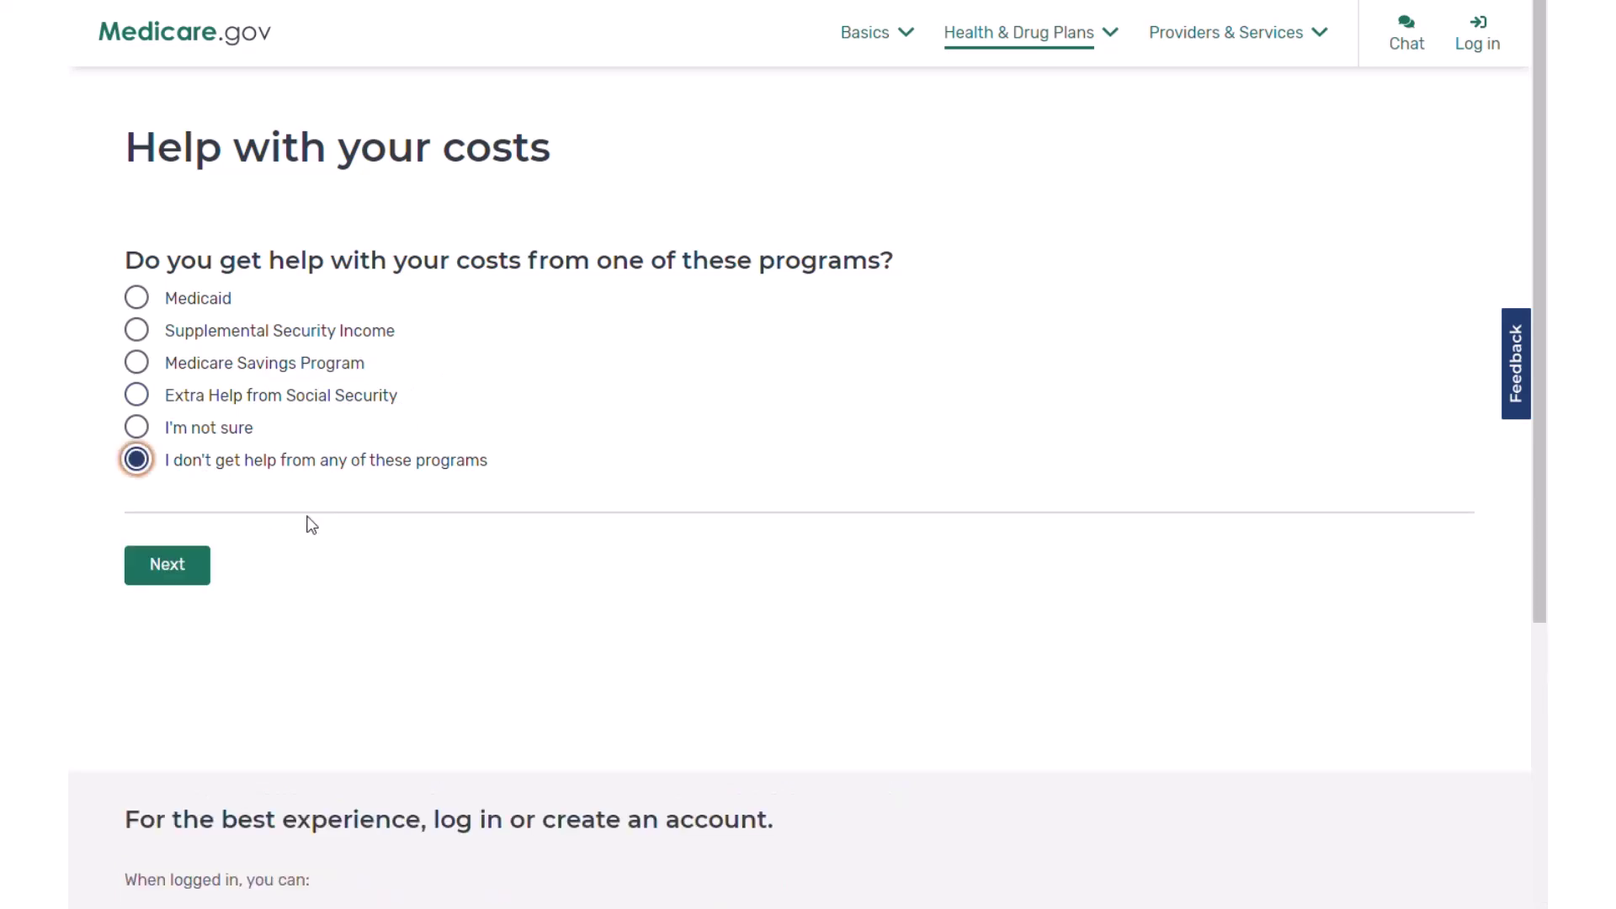
{"action": "left_click", "coordinate": [165, 570]}
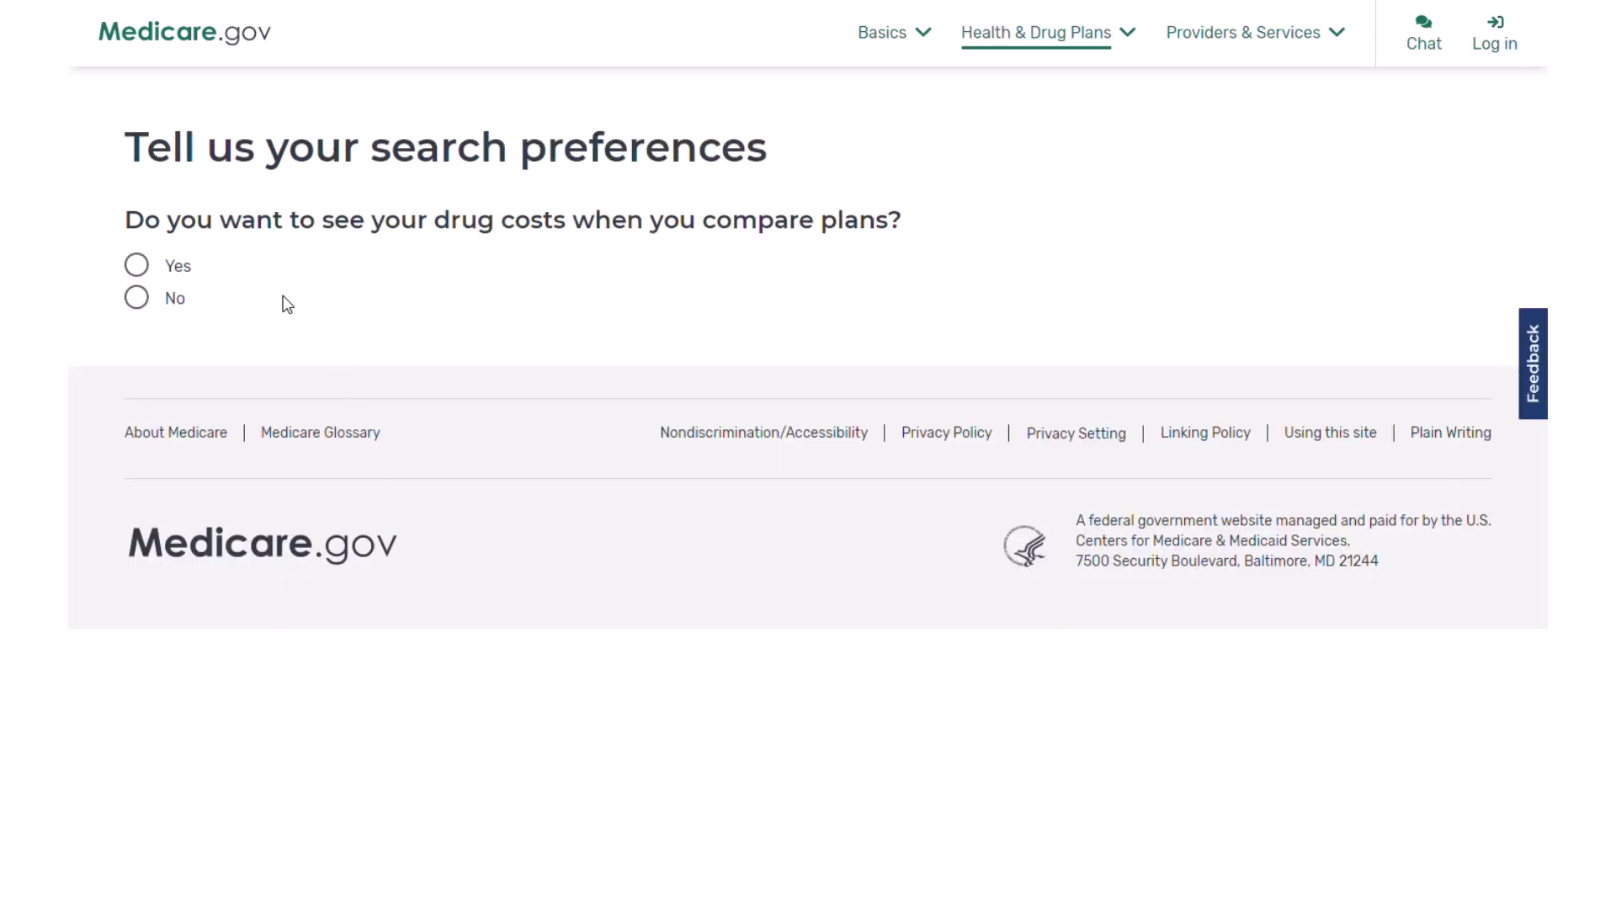
{"action": "left_click", "coordinate": [177, 267]}
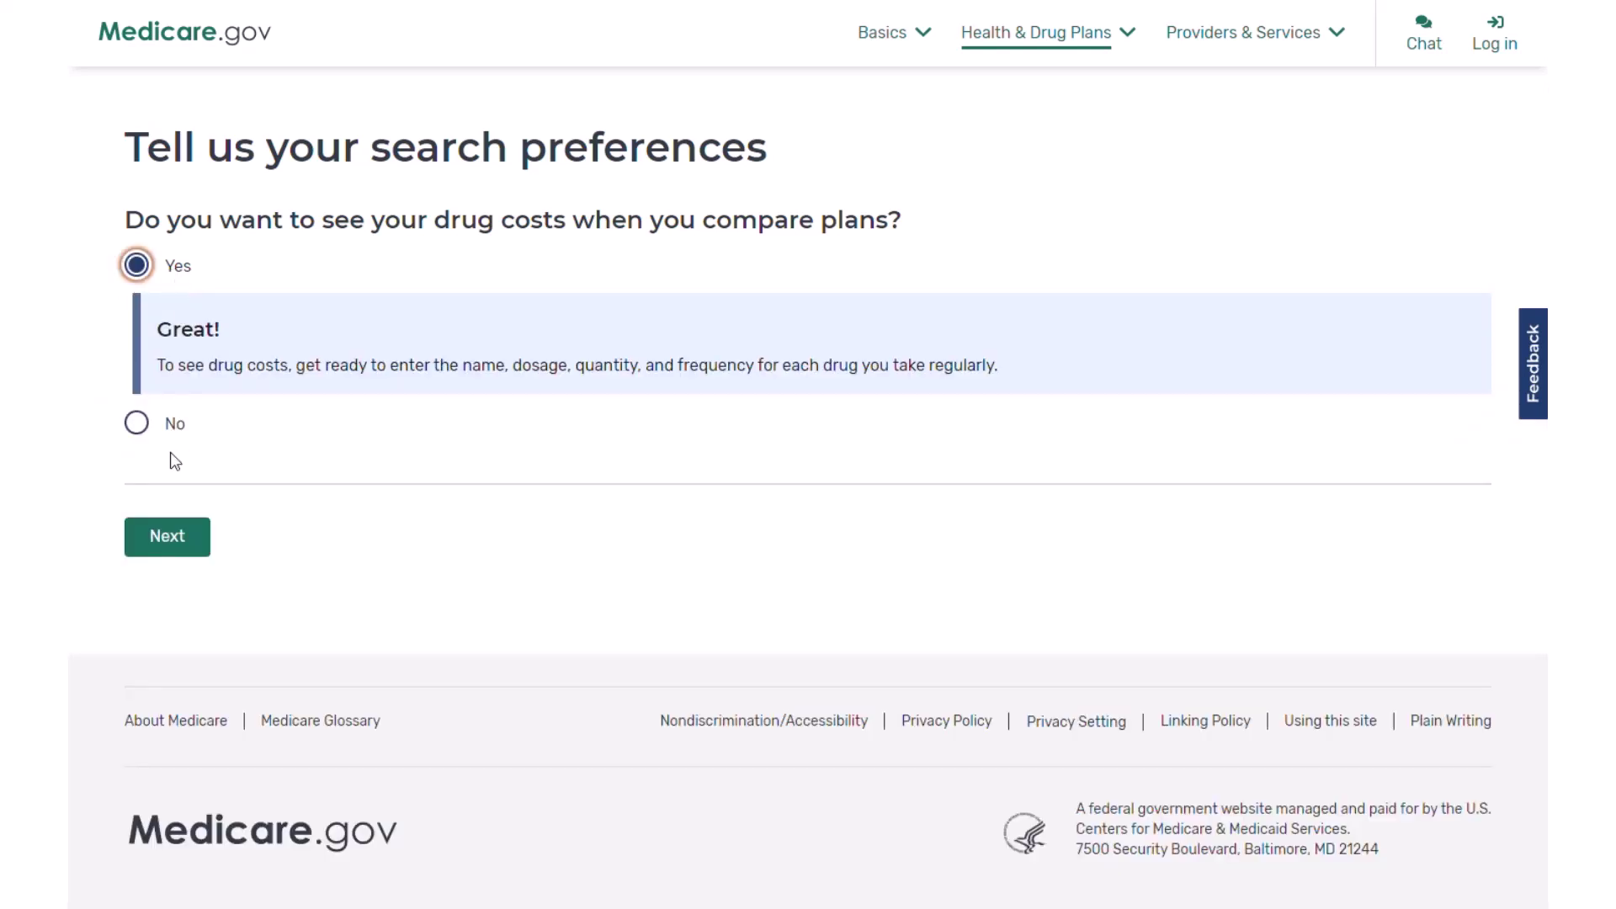
{"action": "left_click", "coordinate": [167, 537]}
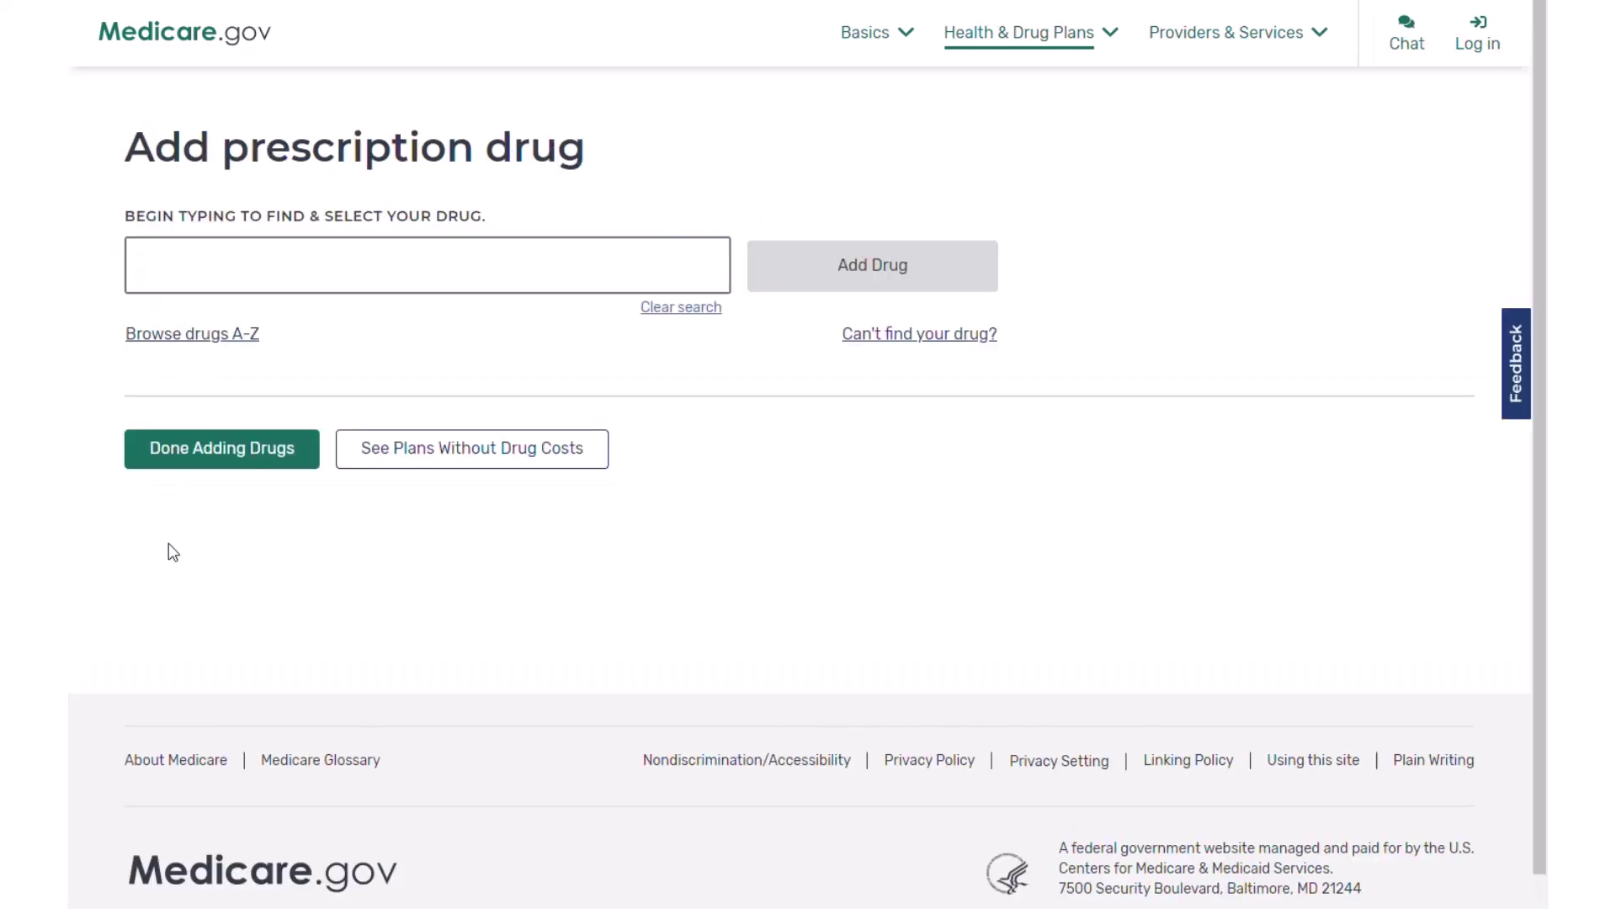
- Add atorvastatin to the drug list as a 20mg tablet, quantity 30, every month
{"action": "left_click", "coordinate": [143, 265]}
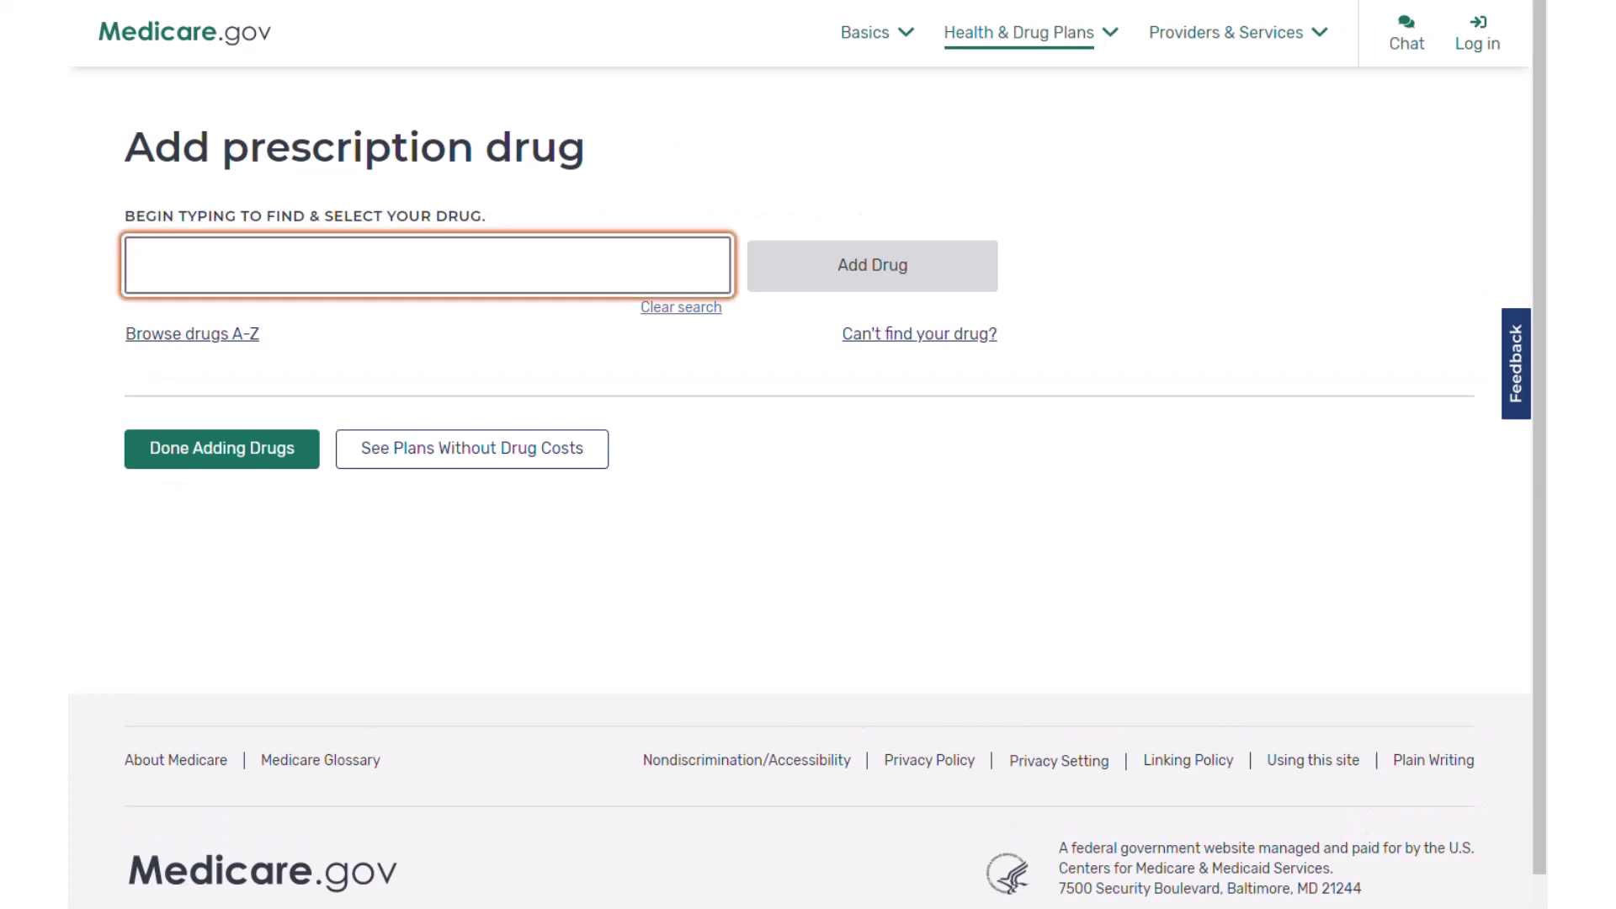
{"action": "type", "text": "atorvas"}
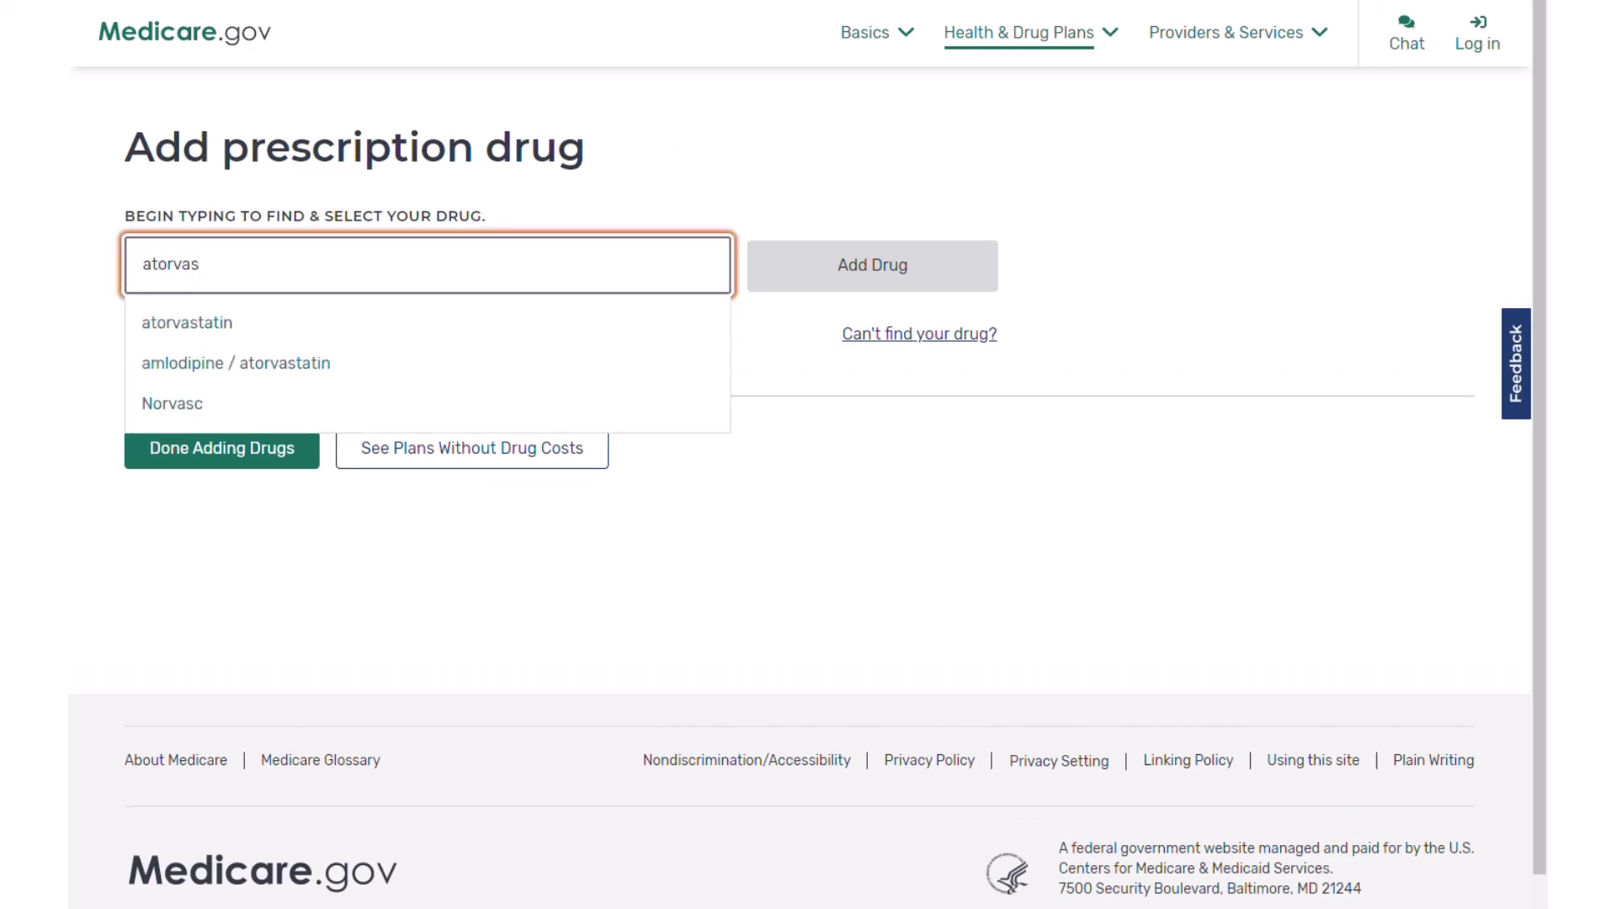
{"action": "left_click", "coordinate": [221, 329]}
{"action": "left_click", "coordinate": [826, 266]}
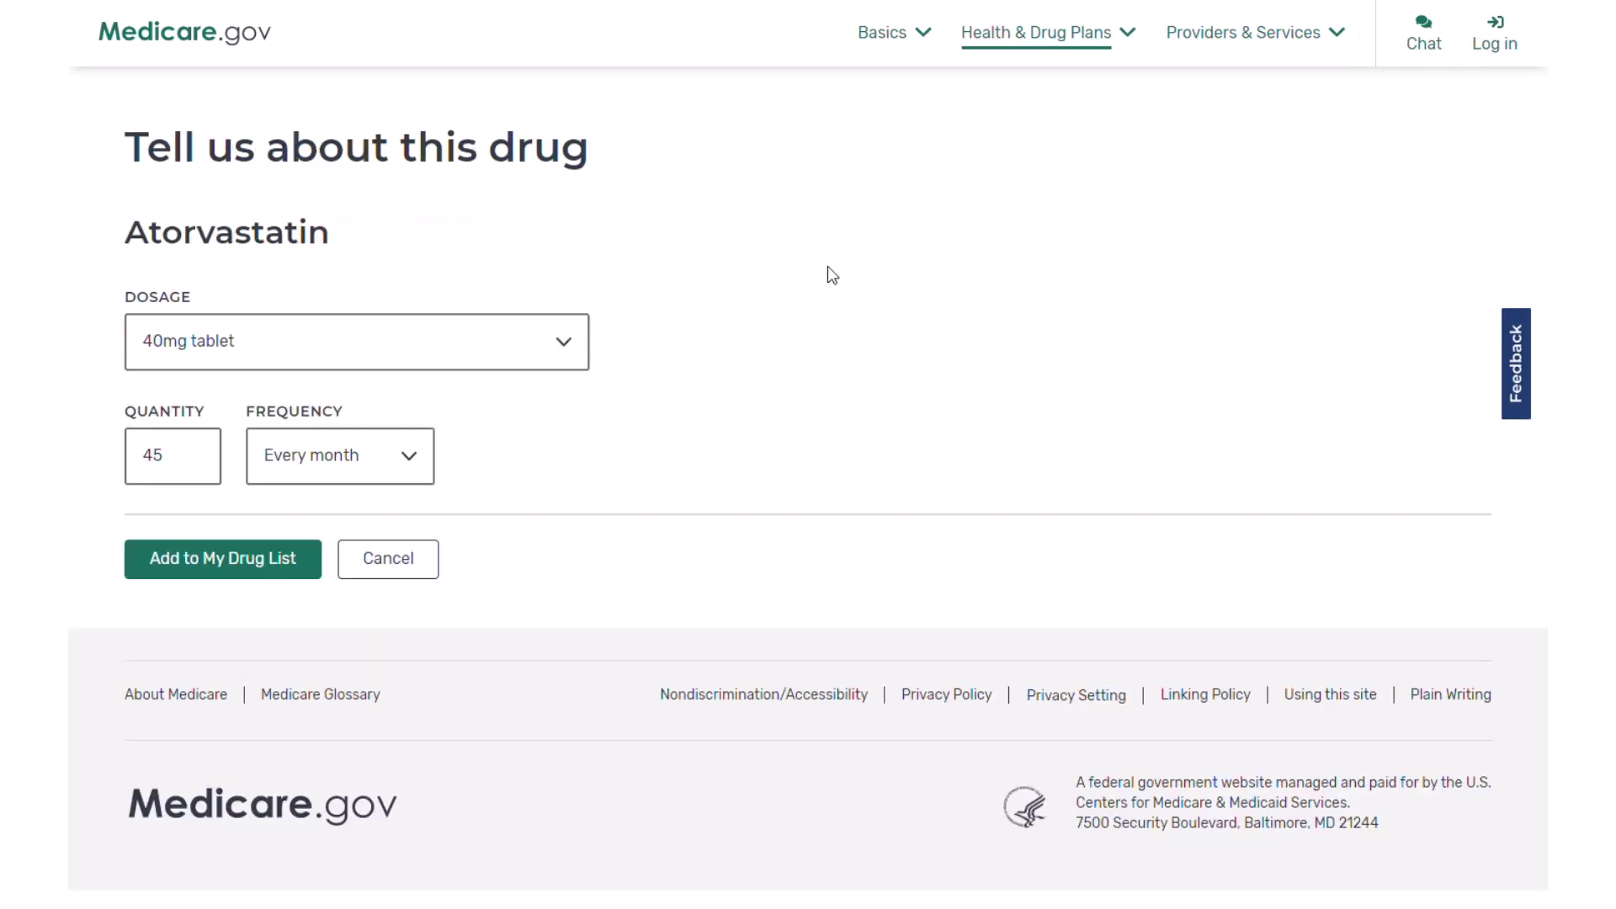
{"action": "left_click", "coordinate": [204, 352]}
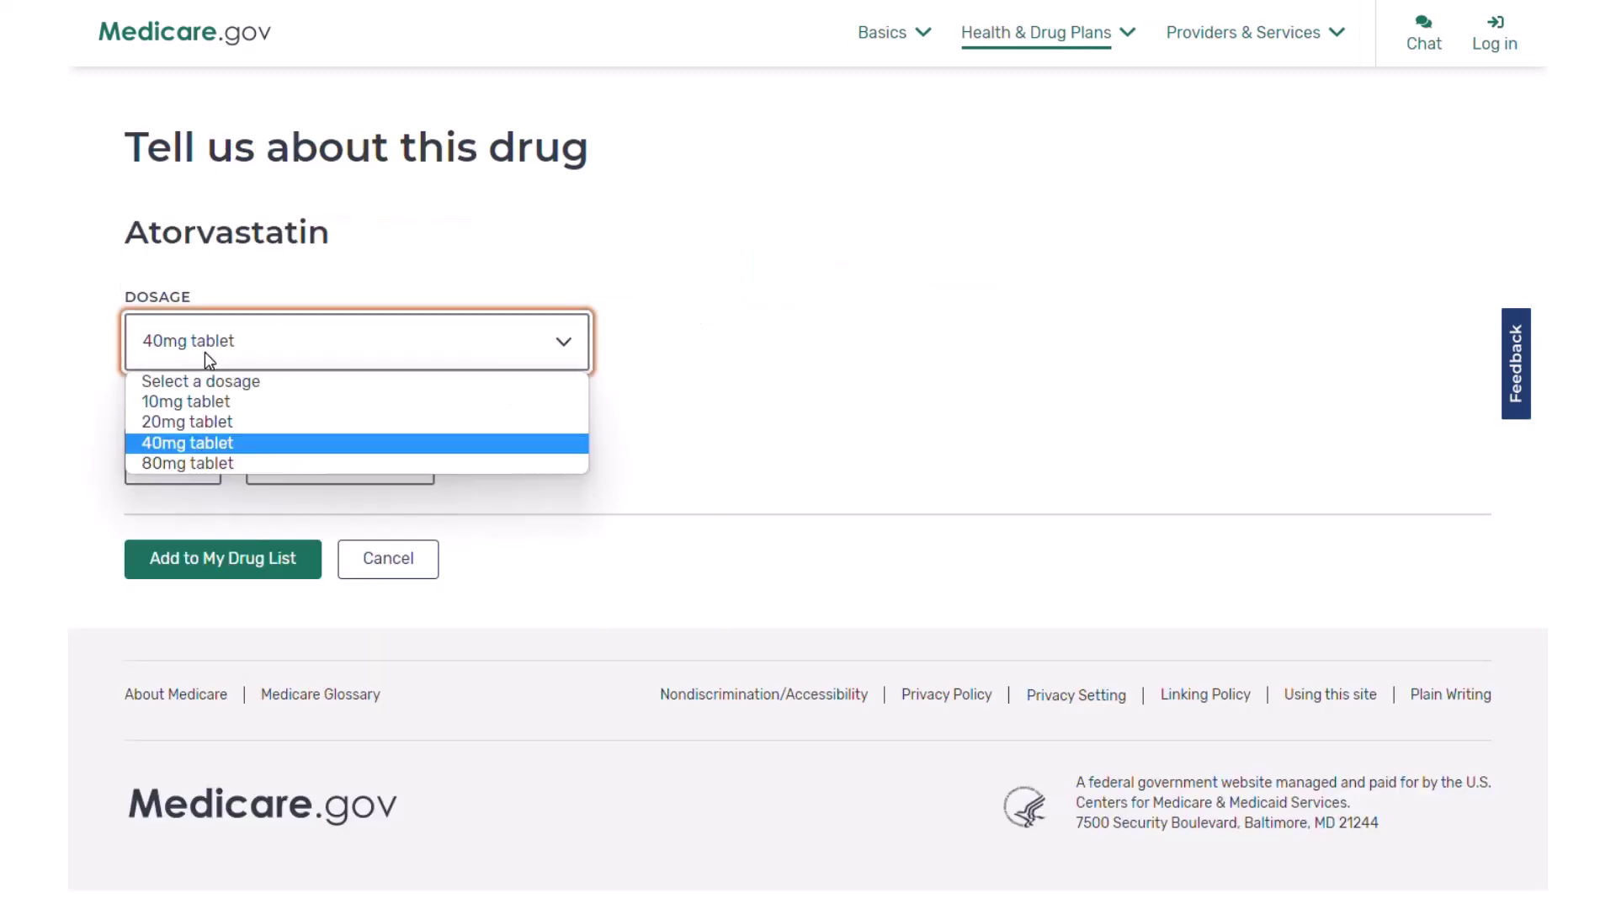
{"action": "left_click", "coordinate": [204, 420]}
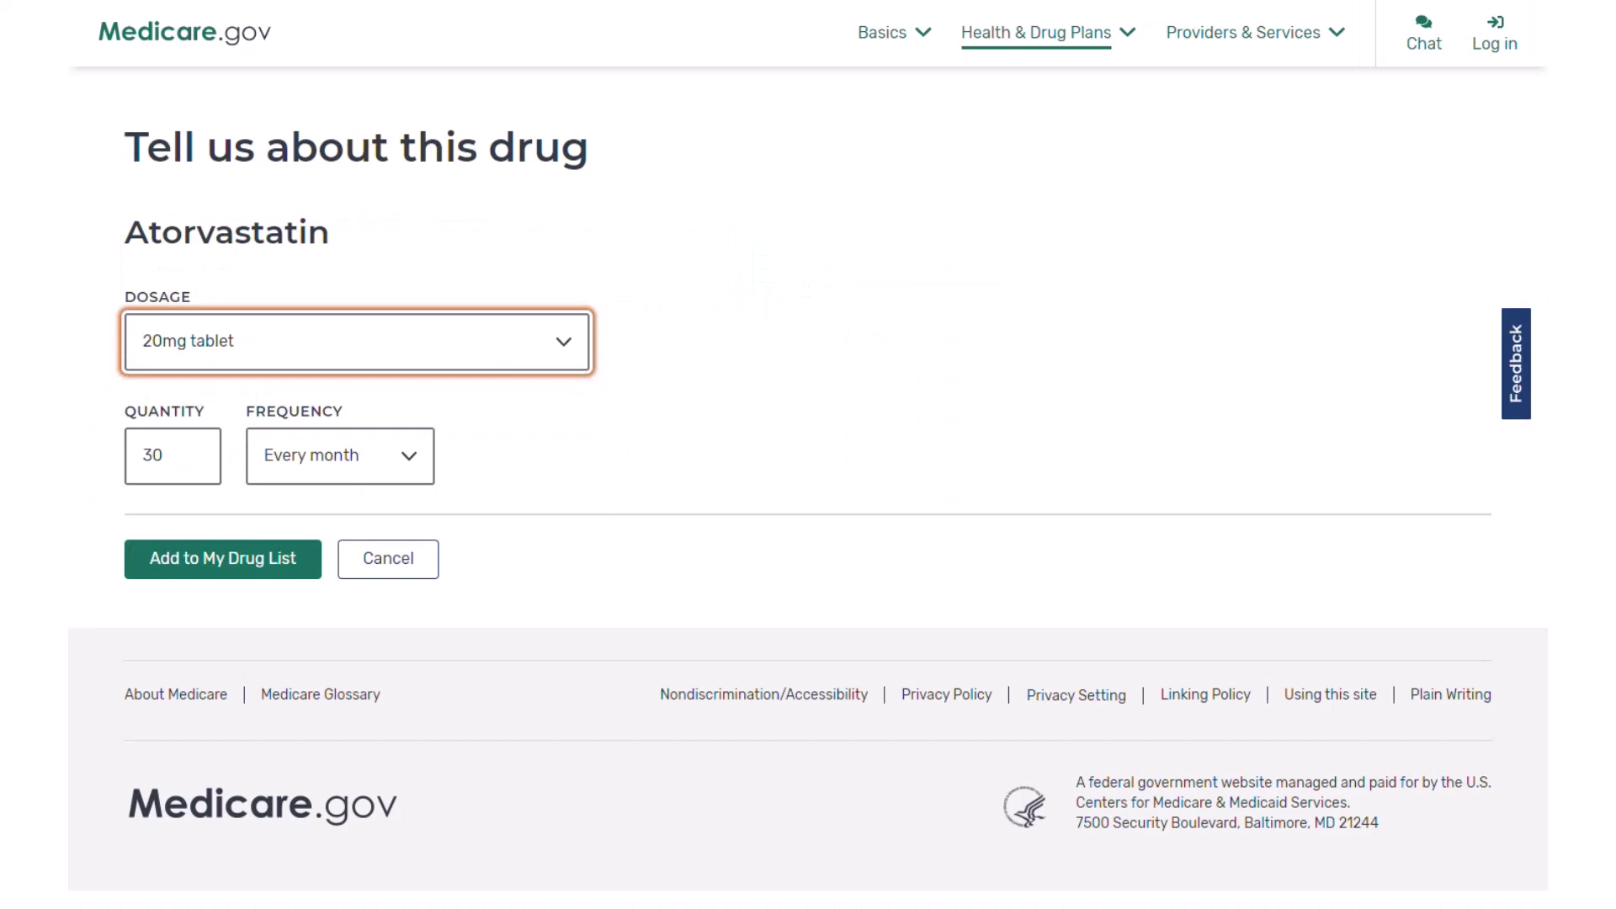
{"action": "left_click", "coordinate": [351, 466]}
{"action": "left_click", "coordinate": [486, 432]}
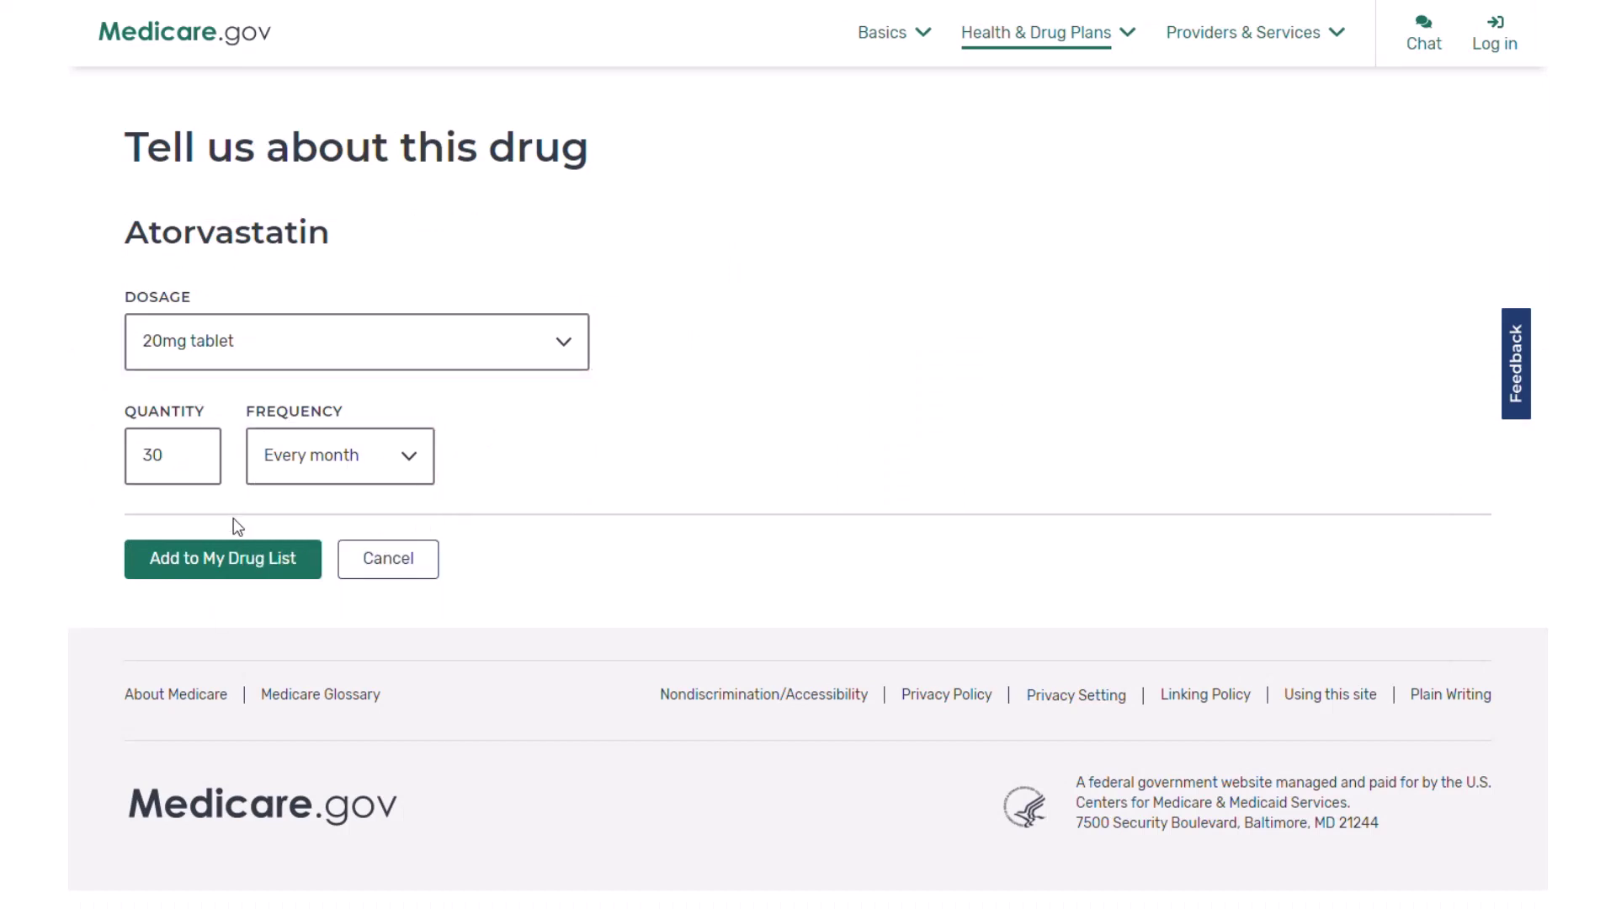
{"action": "left_click", "coordinate": [217, 564]}
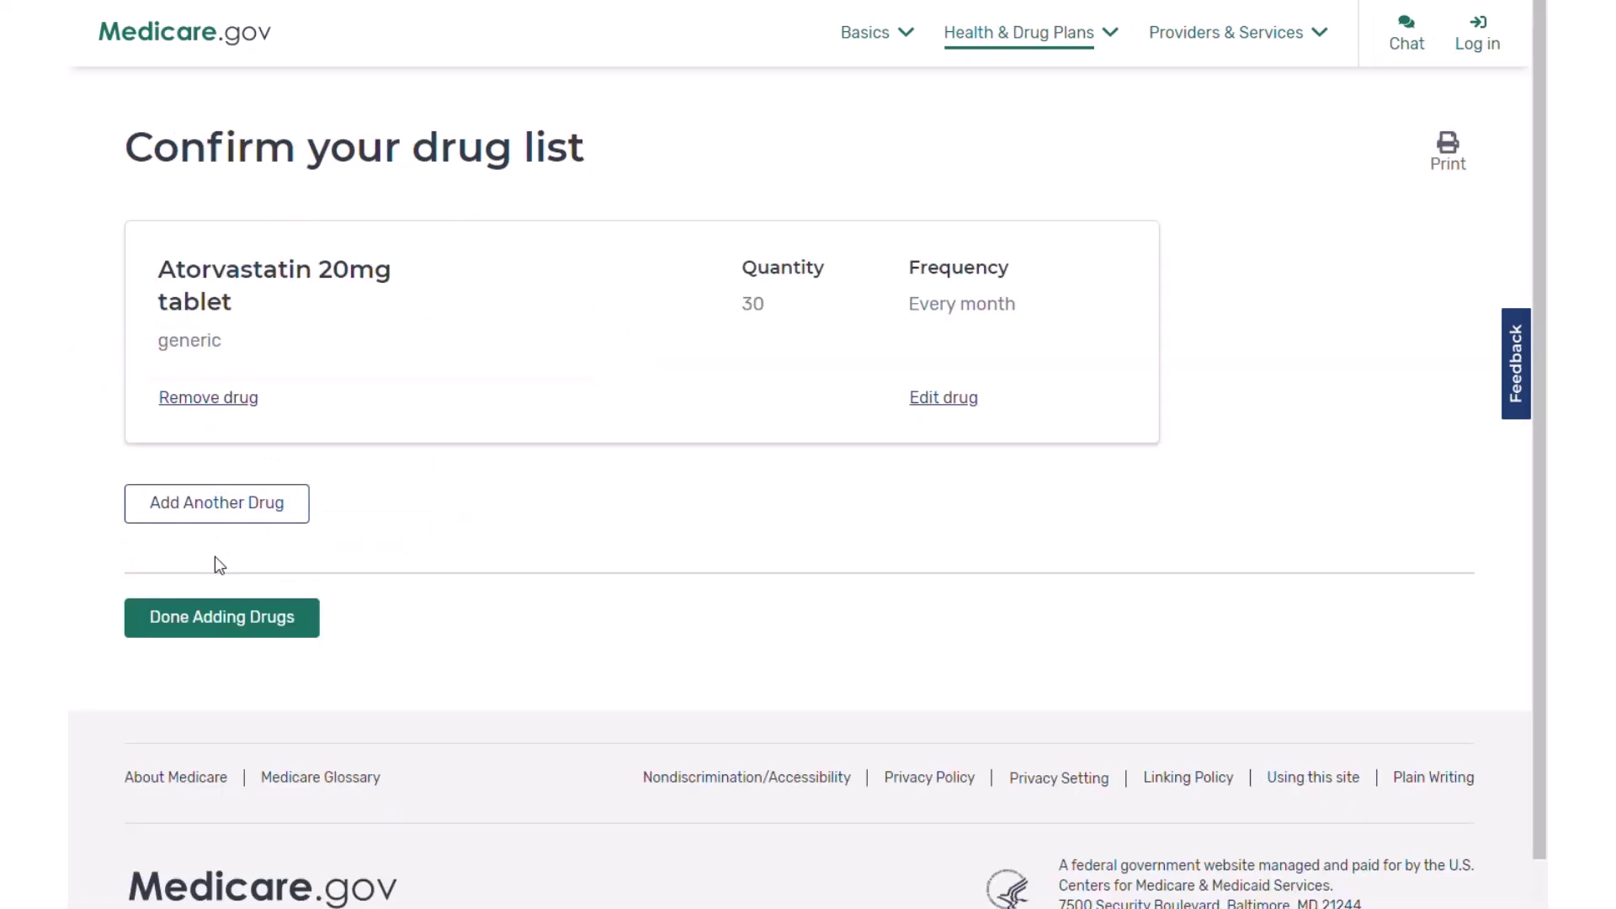
- Add Eliquis to the drug list as a 5mg tablet, quantity 60, every month
{"action": "left_click", "coordinate": [217, 514]}
{"action": "type", "text": "eliq"}
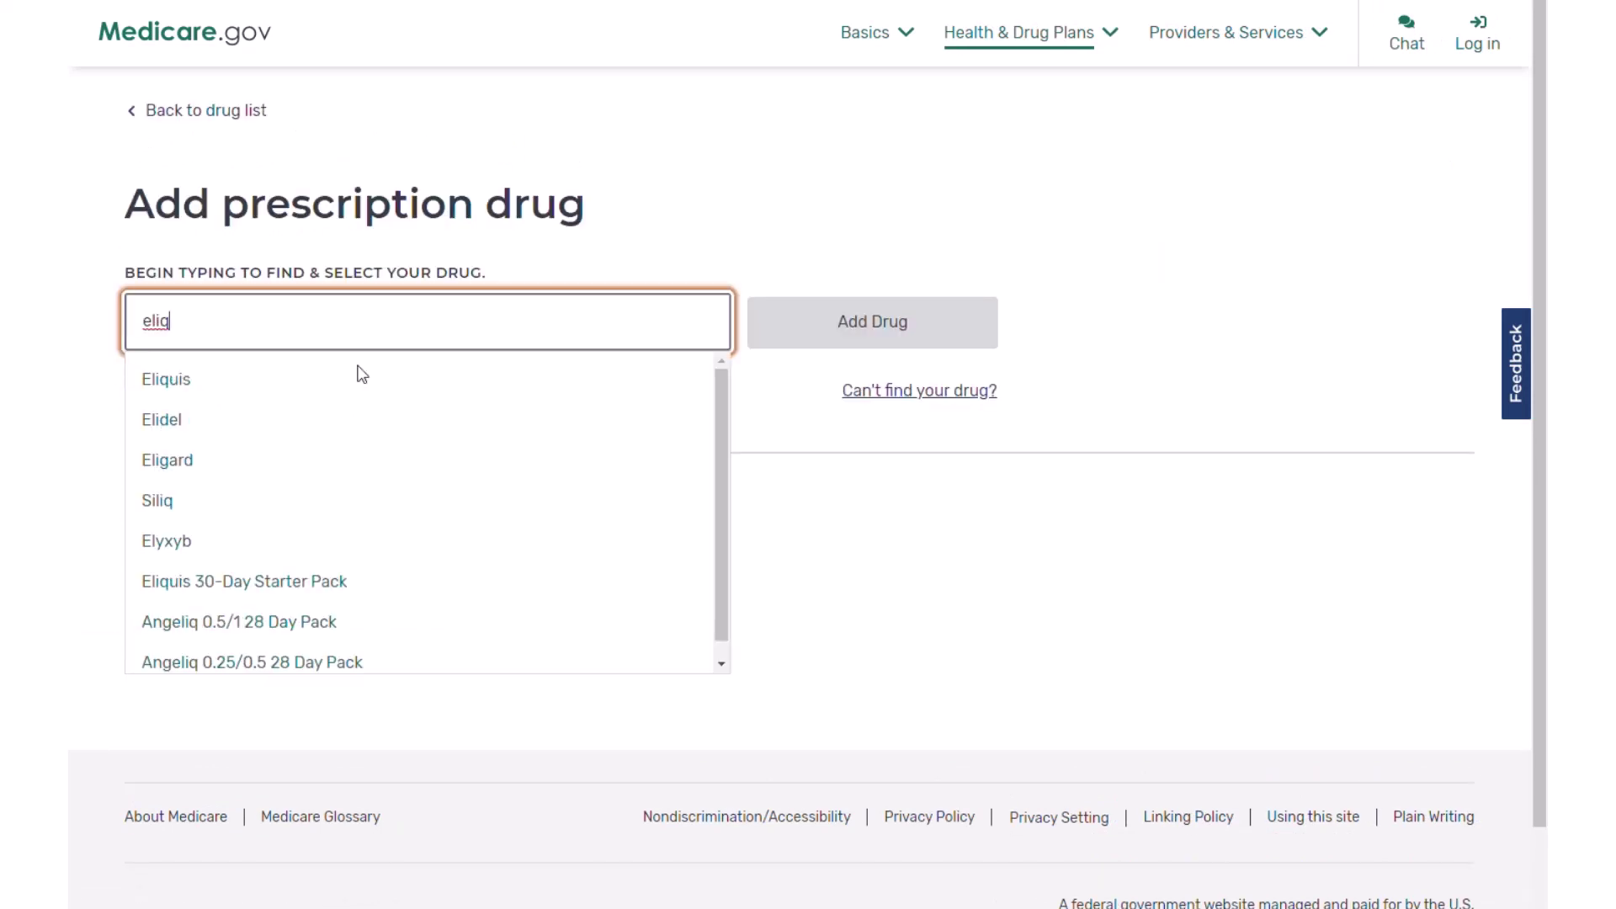
{"action": "left_click", "coordinate": [362, 379]}
{"action": "left_click", "coordinate": [833, 328]}
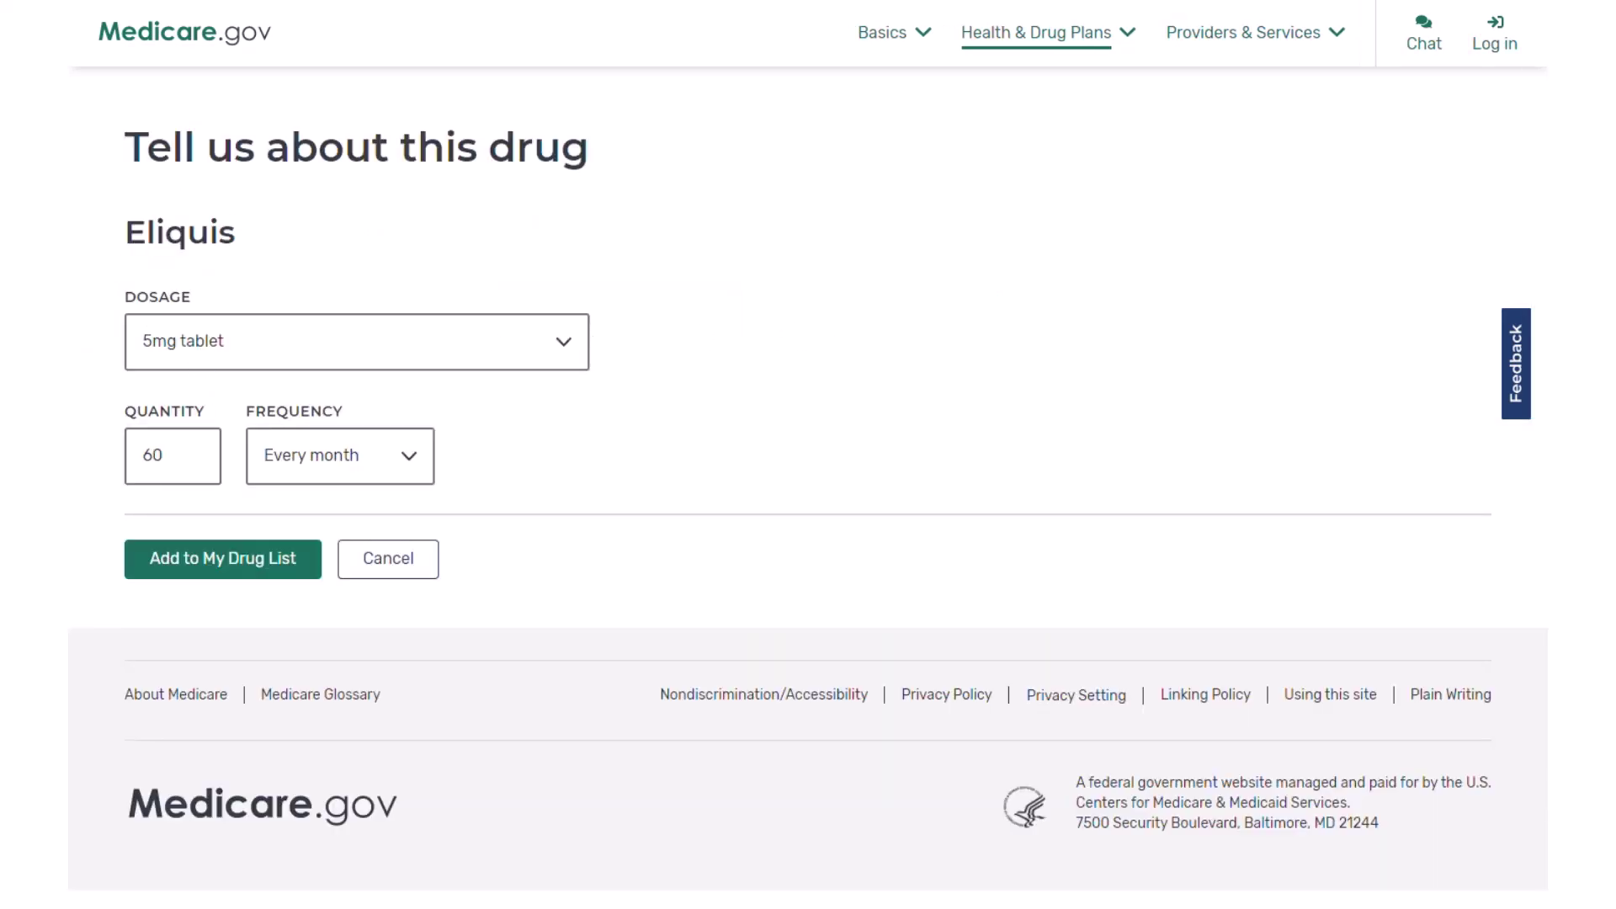
{"action": "left_click", "coordinate": [234, 561]}
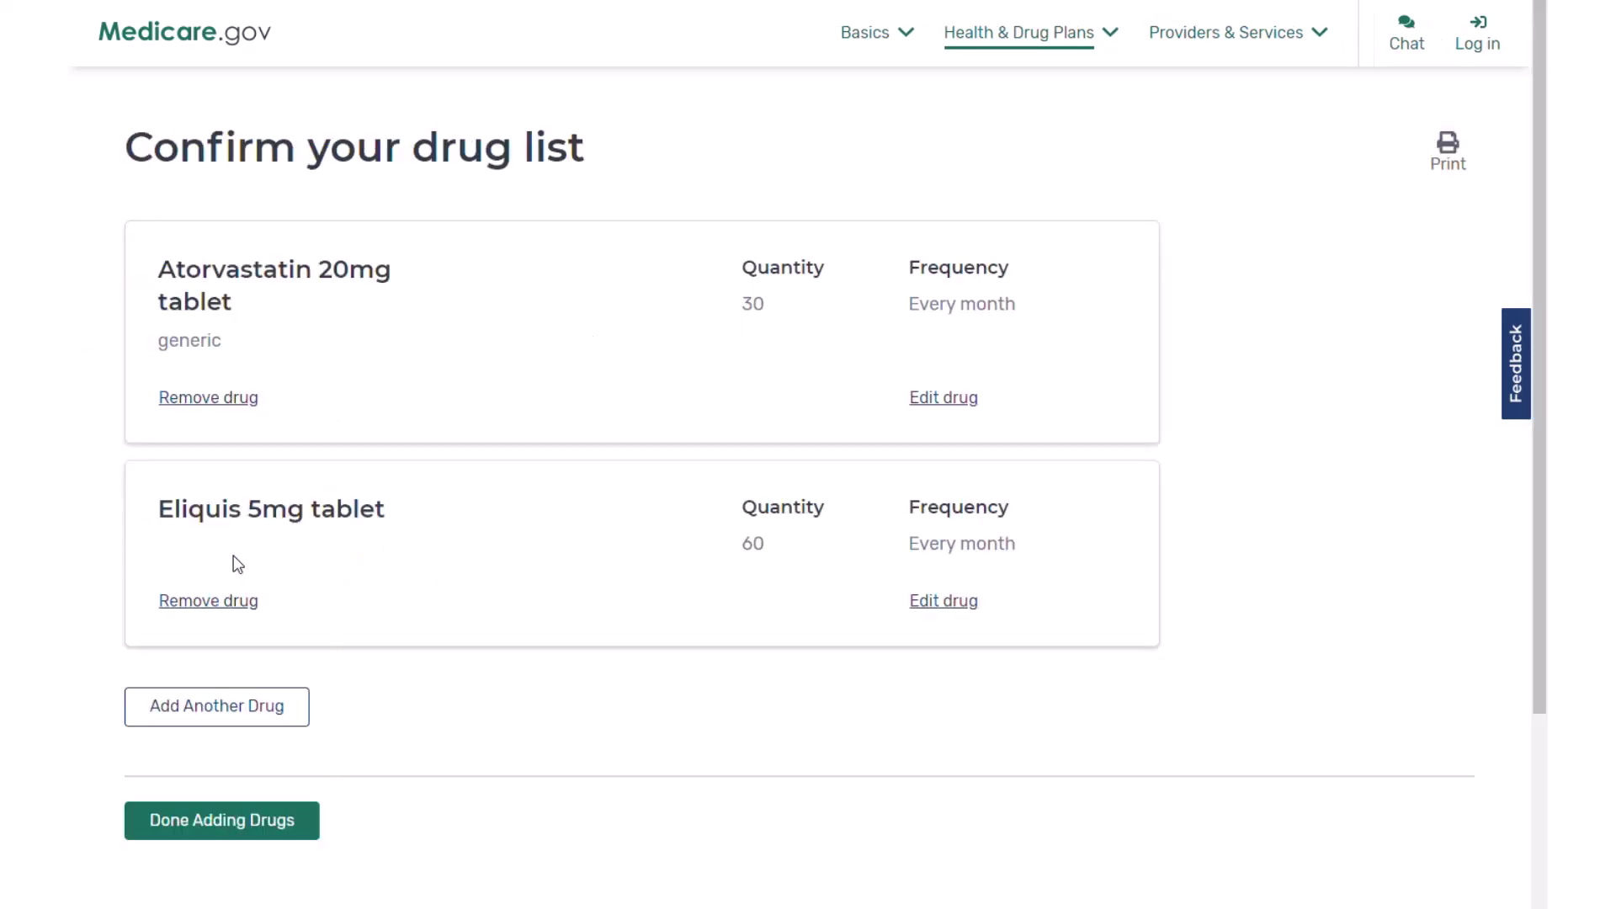
- Add brand-name Restasis 0.05% emulsion instead of the generic, as one plastic container of 60 emulsions every month
{"action": "left_click", "coordinate": [241, 715]}
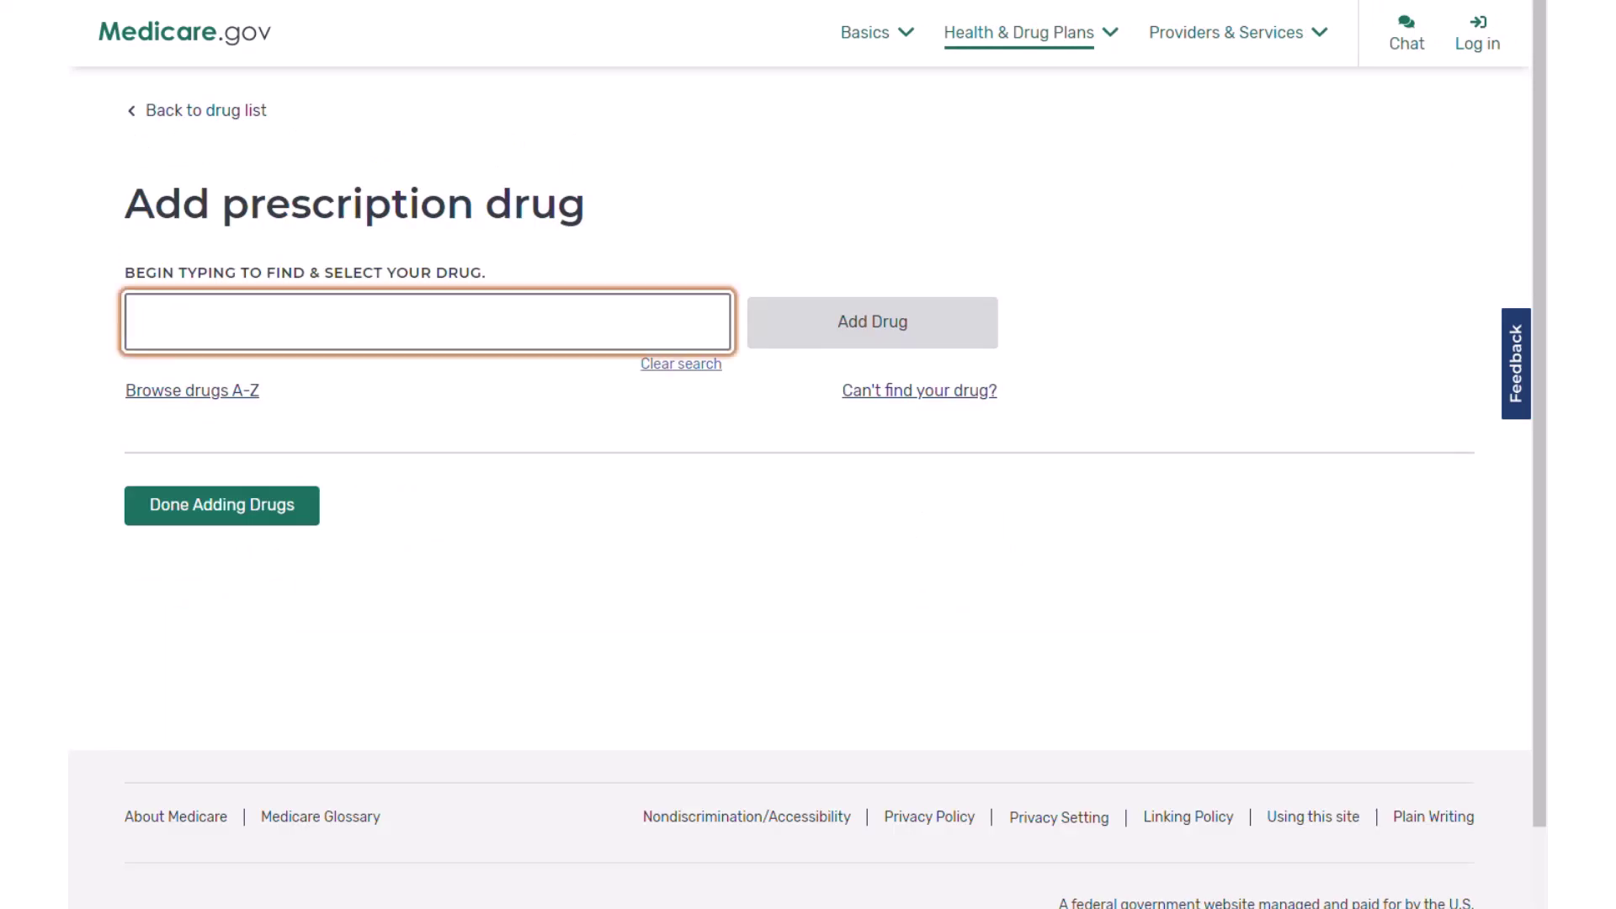
{"action": "type", "text": "restas"}
{"action": "left_click", "coordinate": [392, 383]}
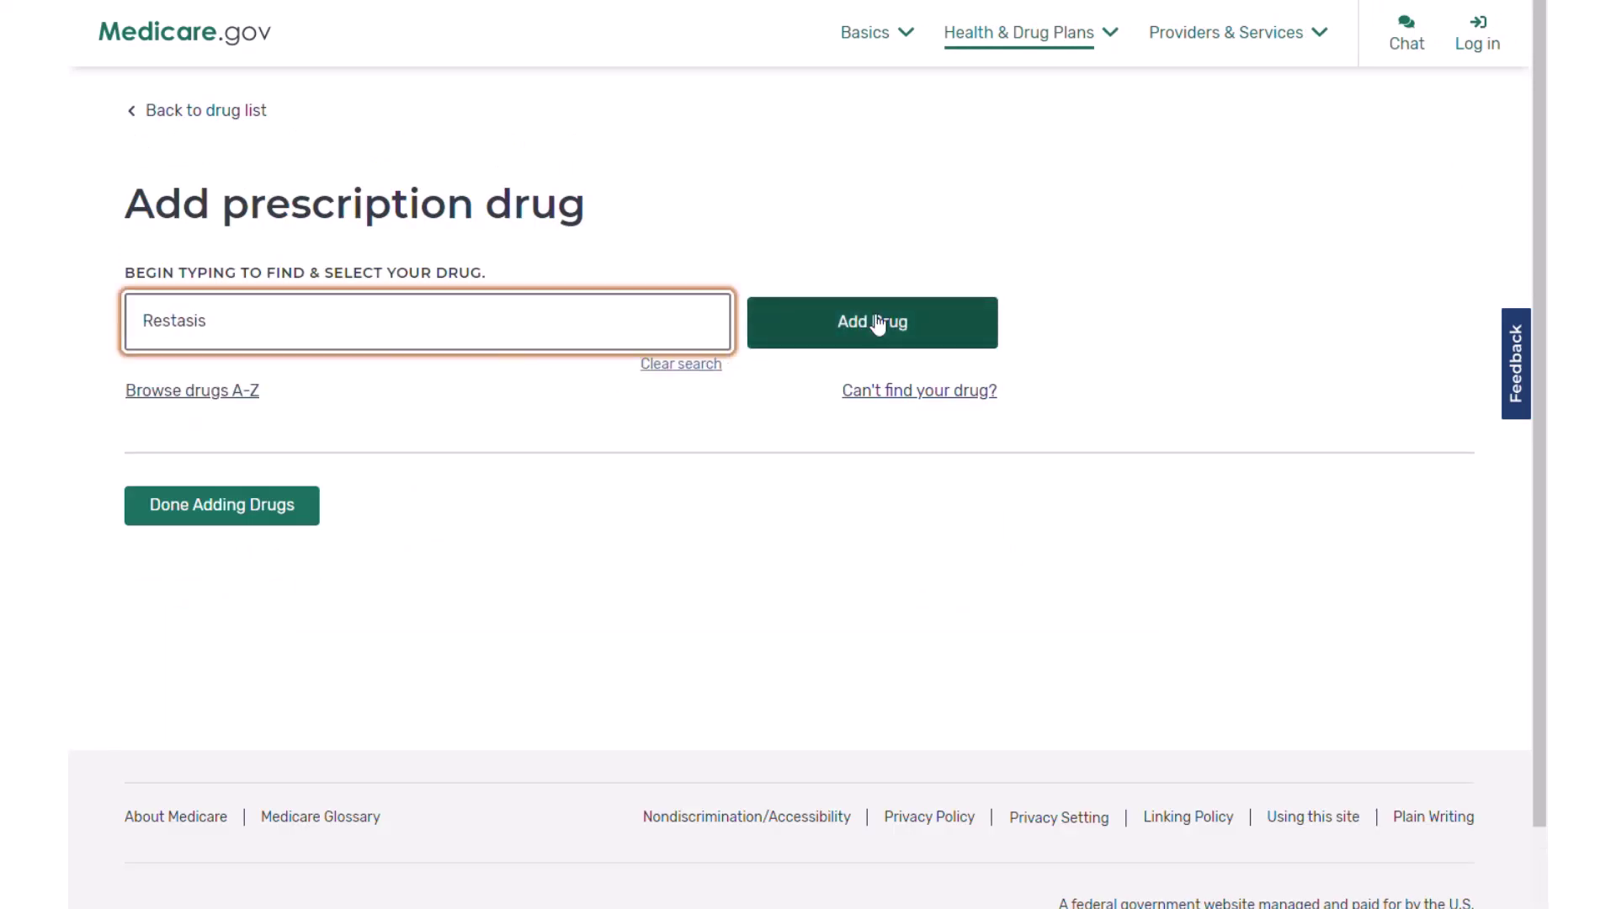
{"action": "left_click", "coordinate": [878, 325]}
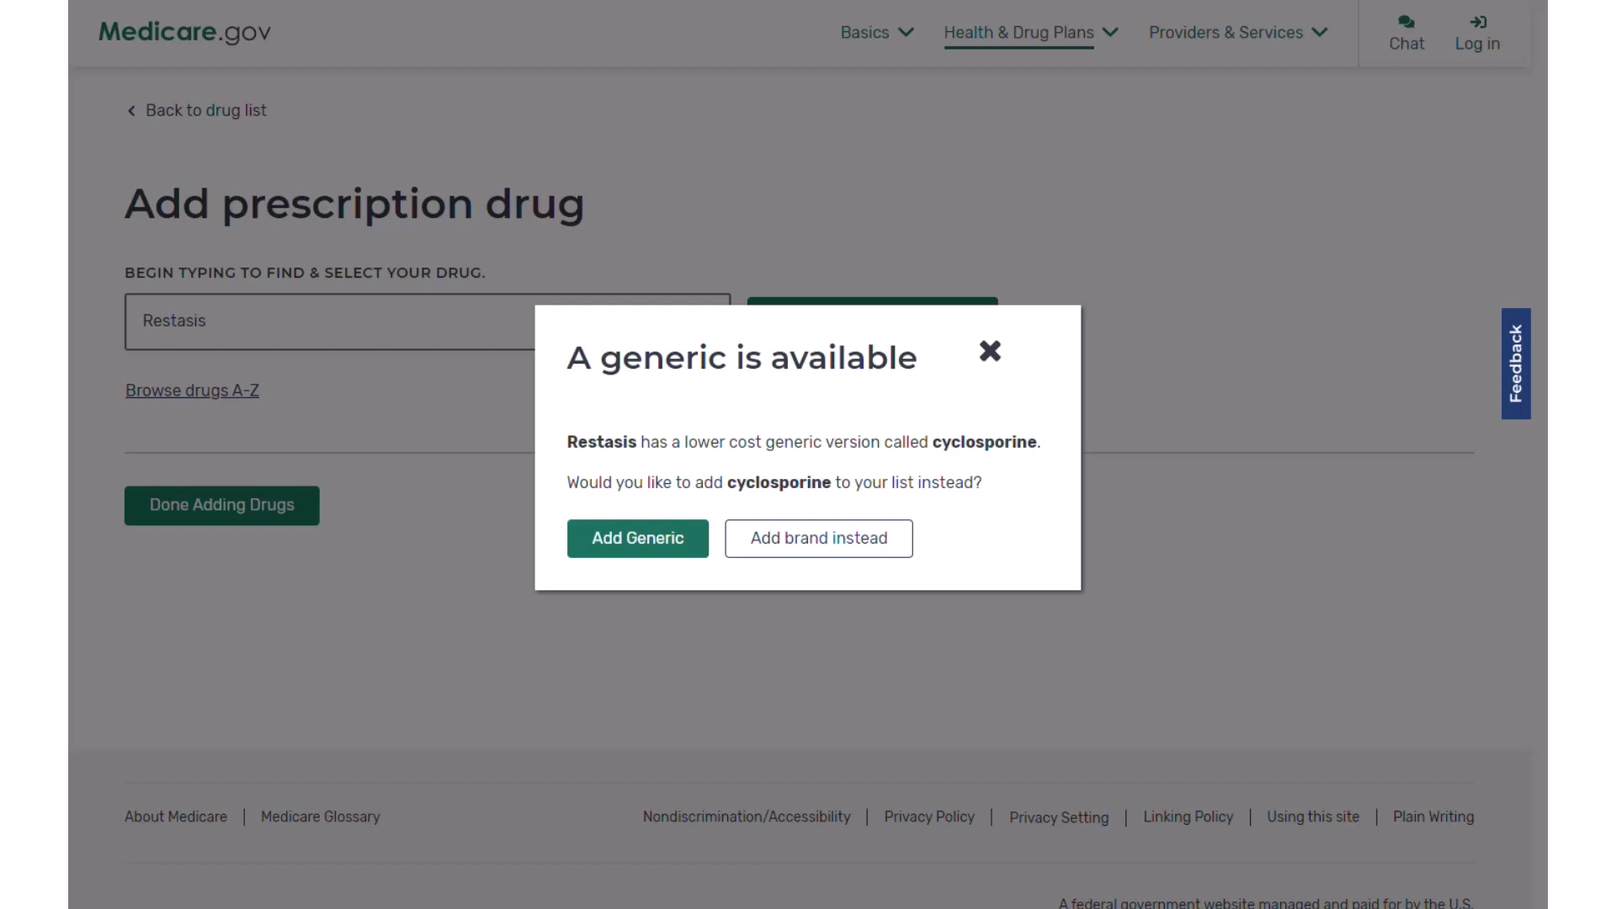
{"action": "left_click", "coordinate": [816, 545]}
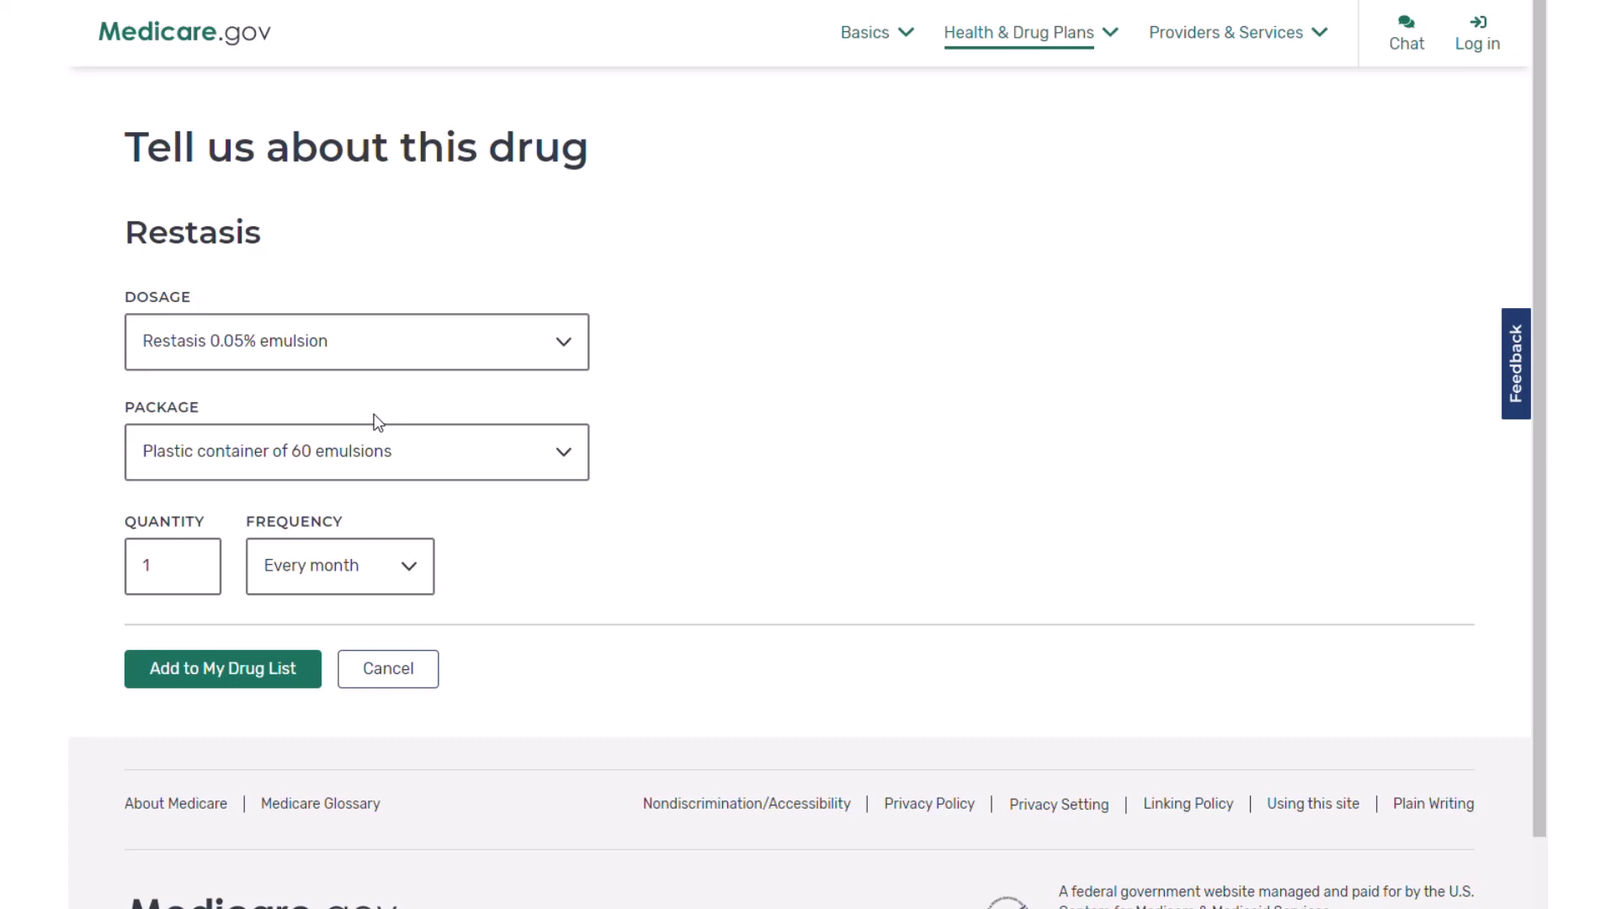
{"action": "left_click", "coordinate": [326, 461]}
{"action": "left_click", "coordinate": [438, 429]}
{"action": "left_click", "coordinate": [217, 677]}
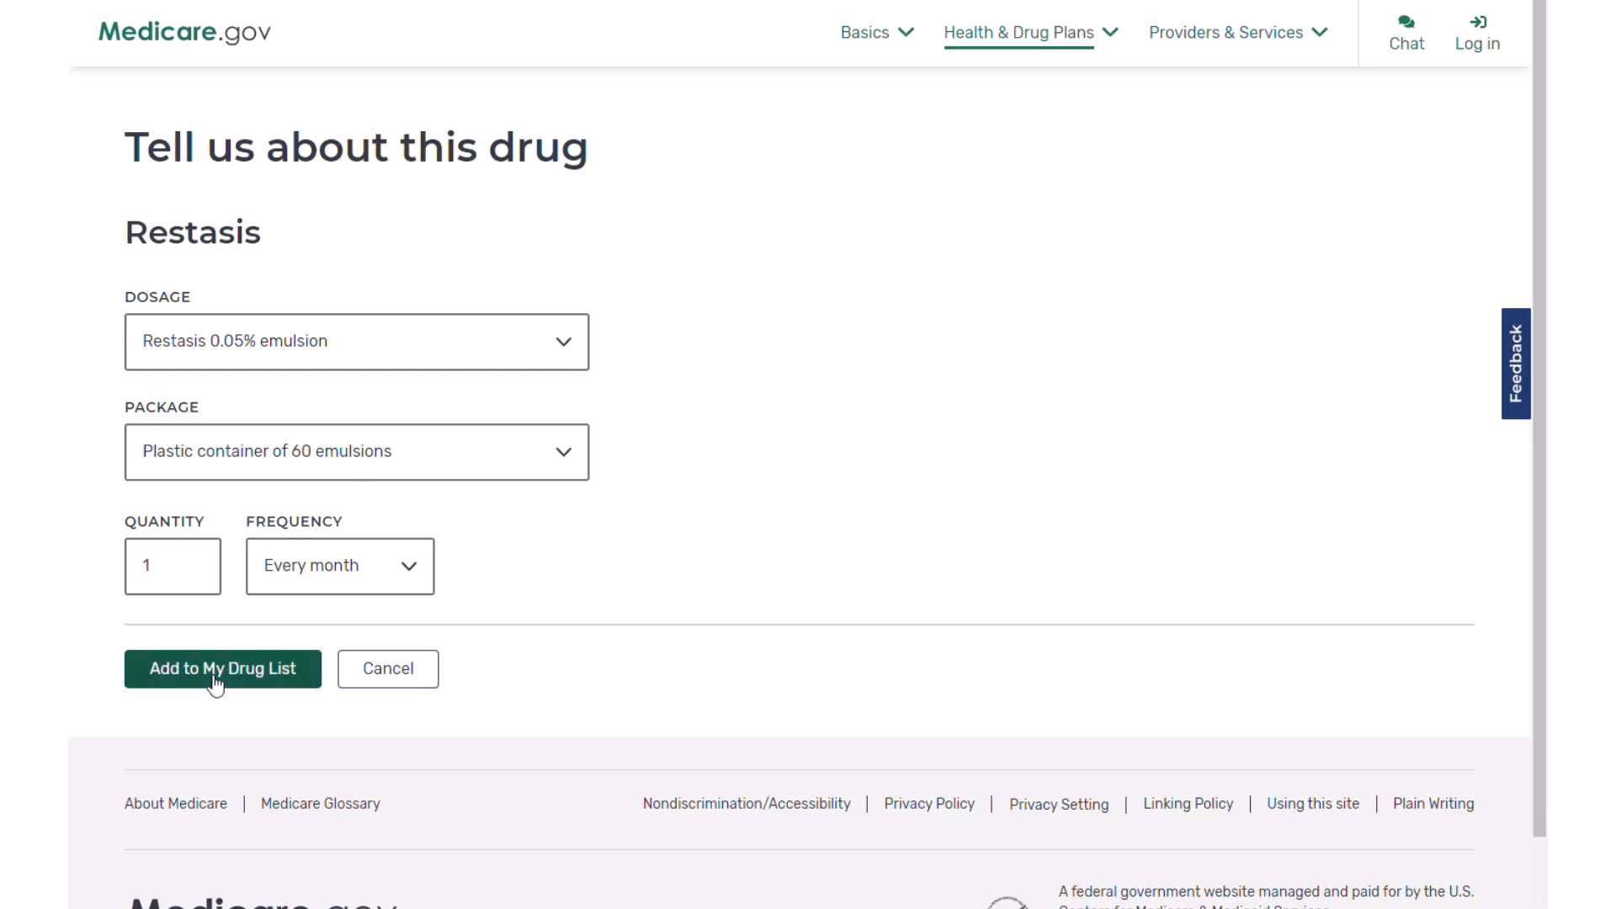
- Review the drug list, finish adding drugs and continue to the pharmacy selection
{"action": "scroll", "coordinate": [458, 567], "scroll_direction": "down", "scroll_amount": 1}
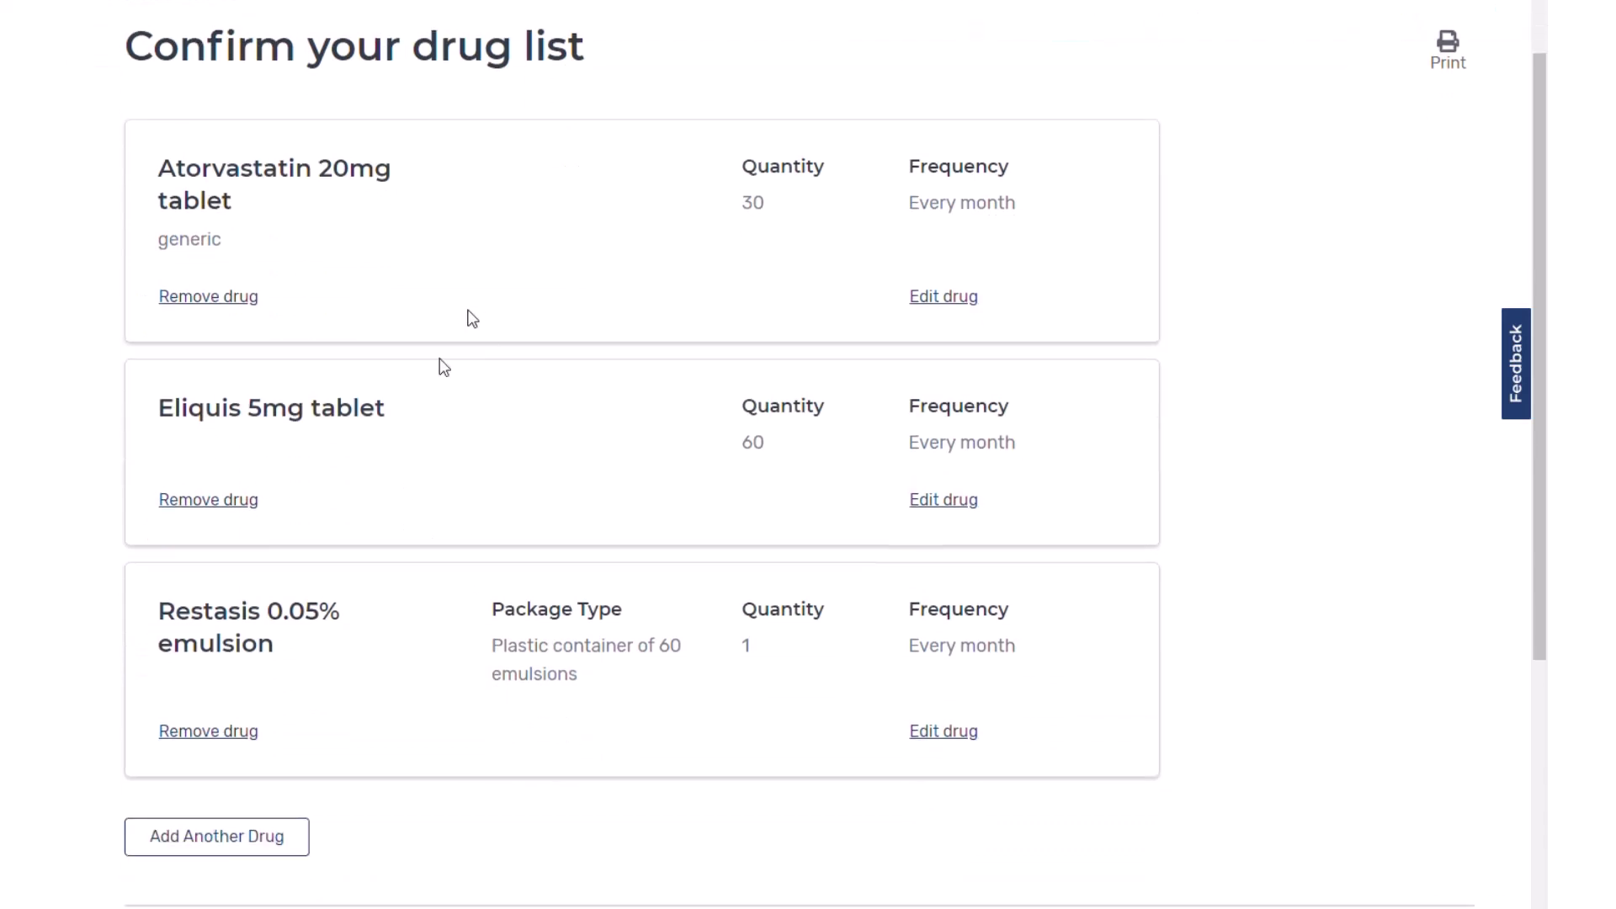
{"action": "scroll", "coordinate": [393, 718], "scroll_direction": "down", "scroll_amount": 1}
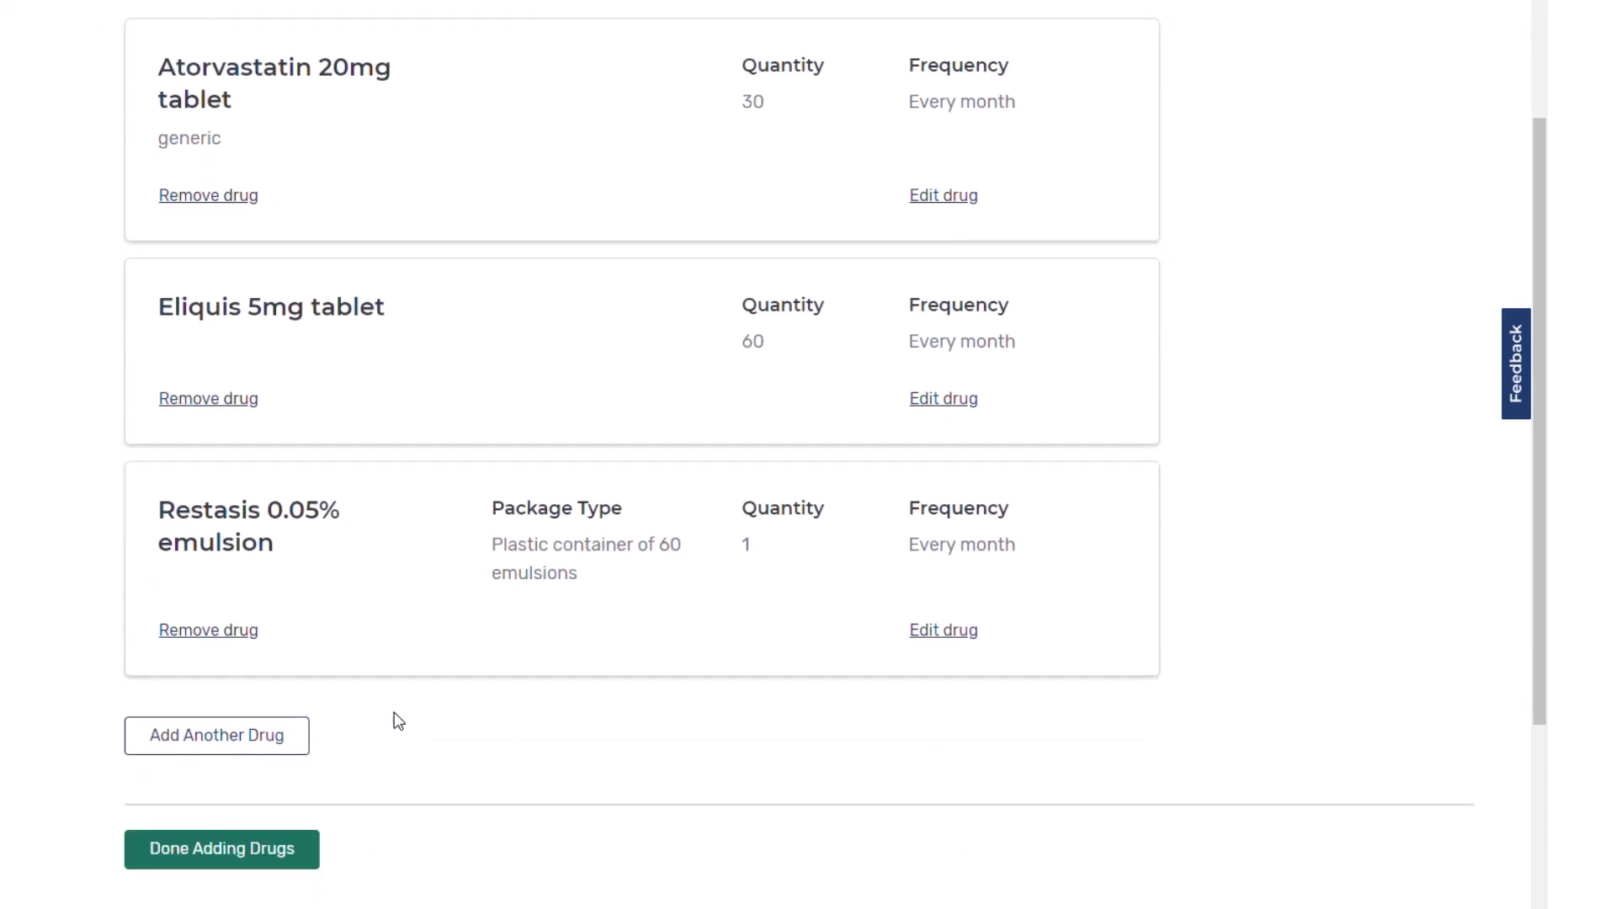
{"action": "left_click", "coordinate": [235, 856]}
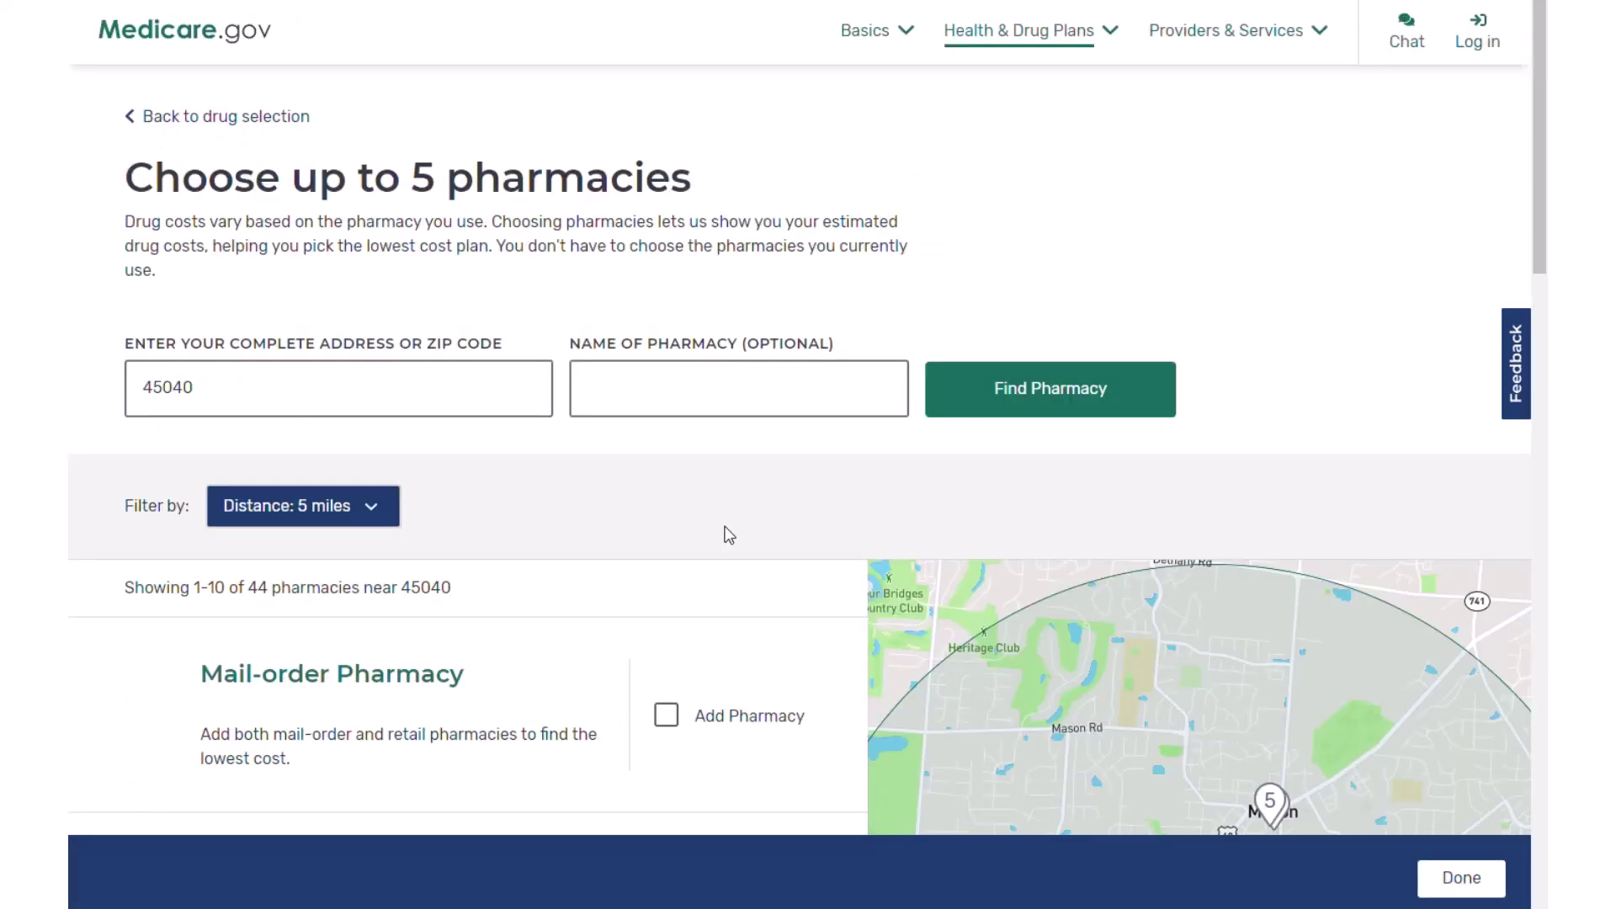
- Select Discount Drug Mart and Yost Pharmacy Inc. from the list of nearby pharmacies
{"action": "scroll", "coordinate": [726, 535], "scroll_direction": "down", "scroll_amount": 2}
{"action": "scroll", "coordinate": [680, 465], "scroll_direction": "down", "scroll_amount": 6}
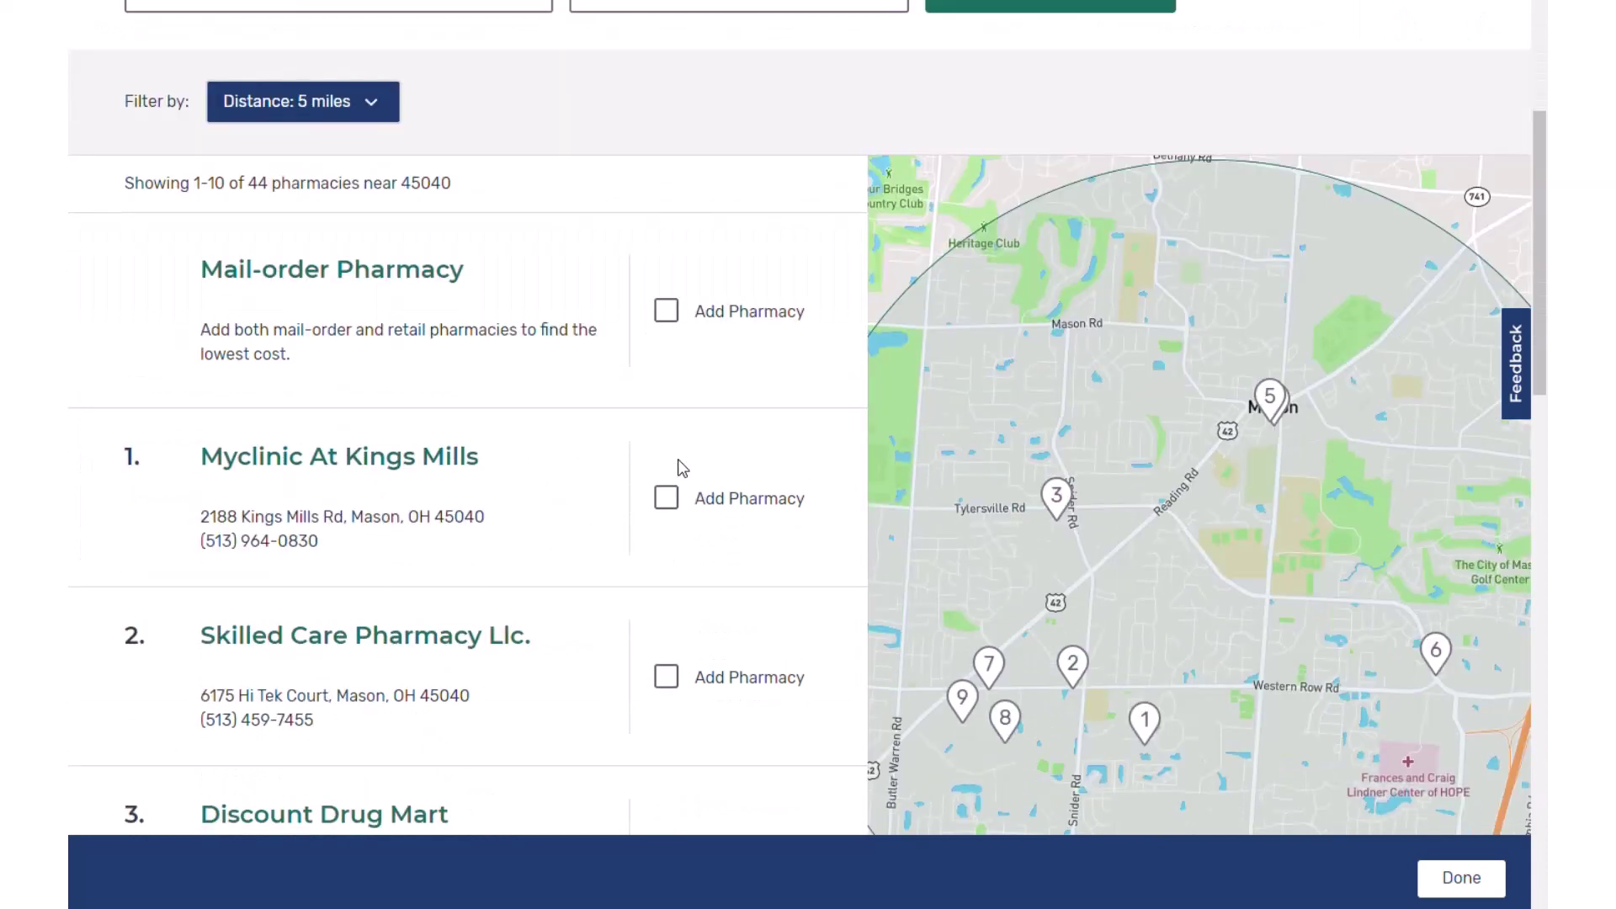
{"action": "left_click", "coordinate": [665, 452]}
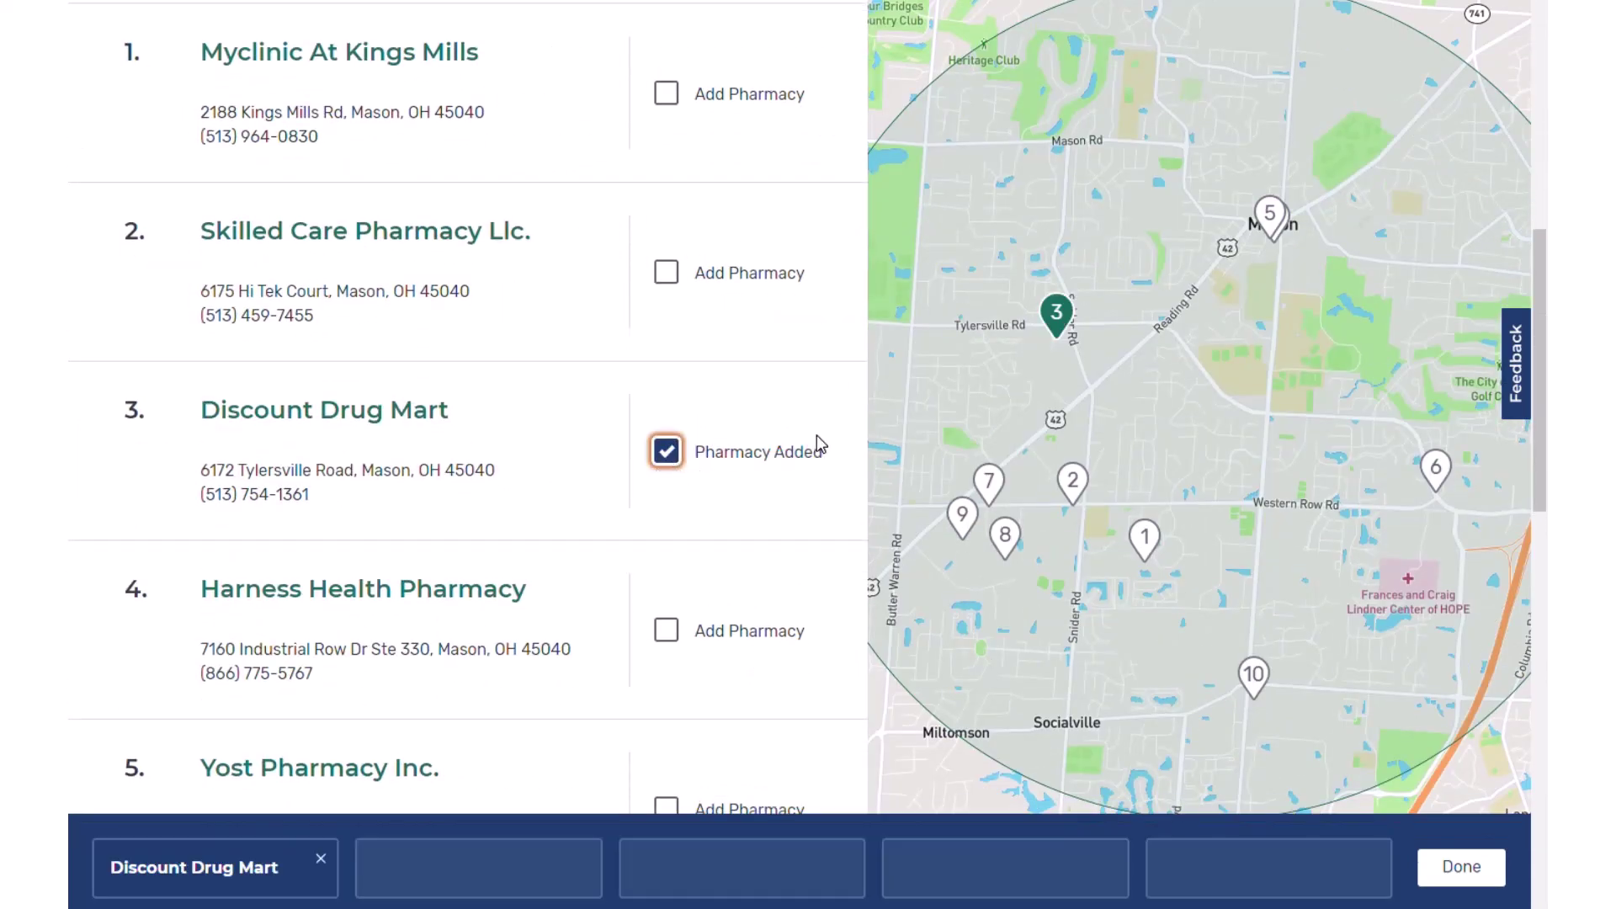
{"action": "scroll", "coordinate": [817, 438], "scroll_direction": "down", "scroll_amount": 8}
{"action": "scroll", "coordinate": [817, 444], "scroll_direction": "down", "scroll_amount": 2}
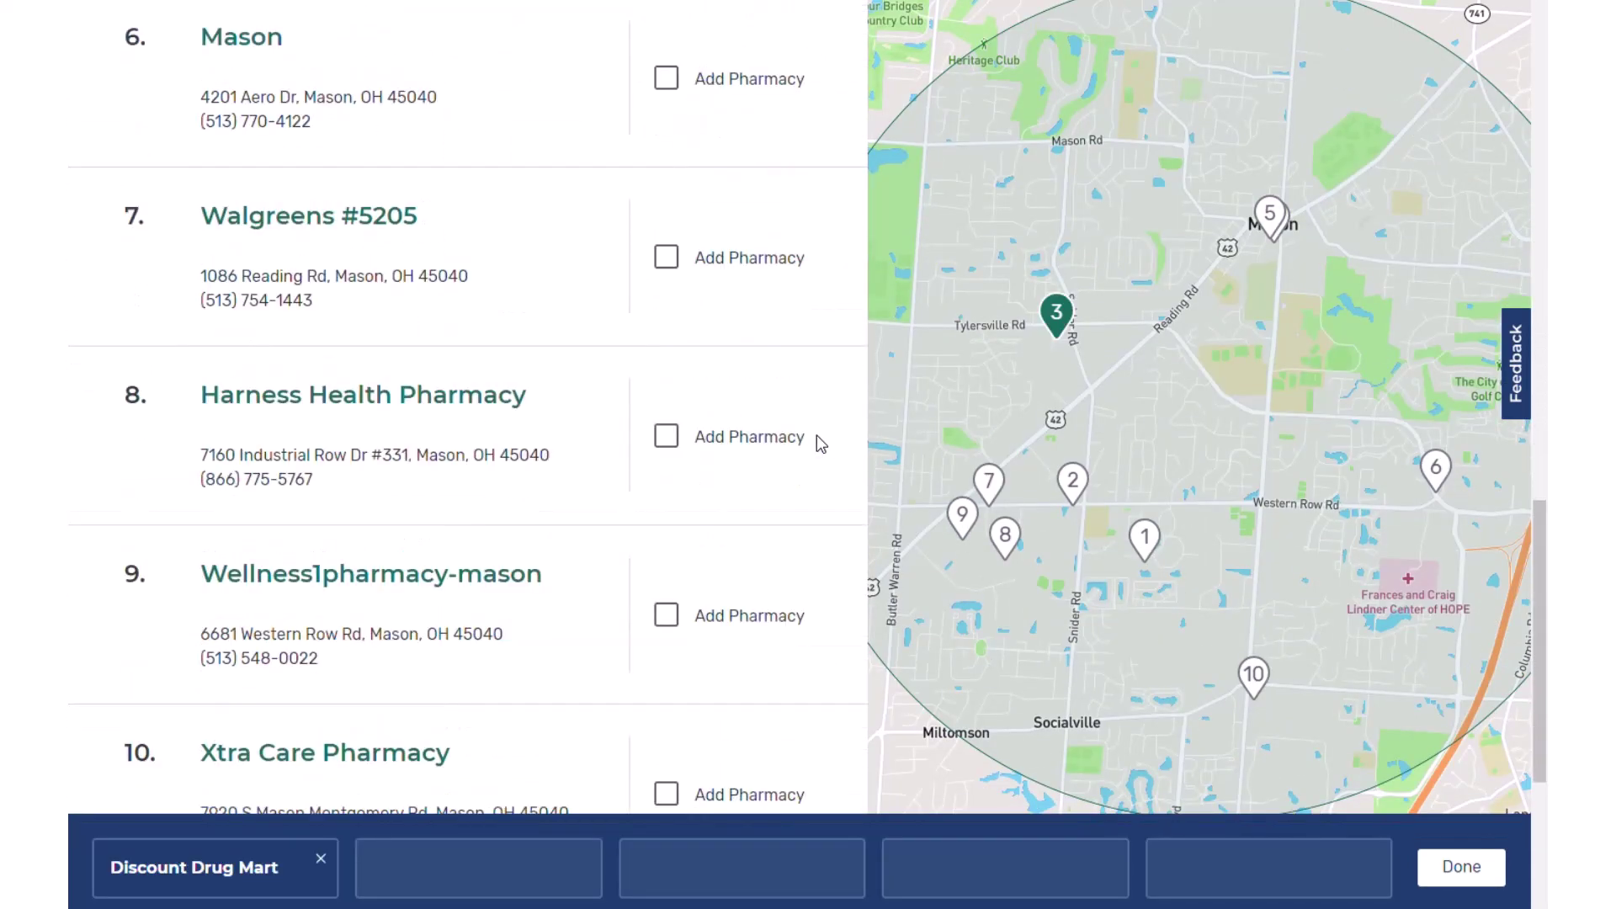
{"action": "scroll", "coordinate": [816, 444], "scroll_direction": "up", "scroll_amount": 3}
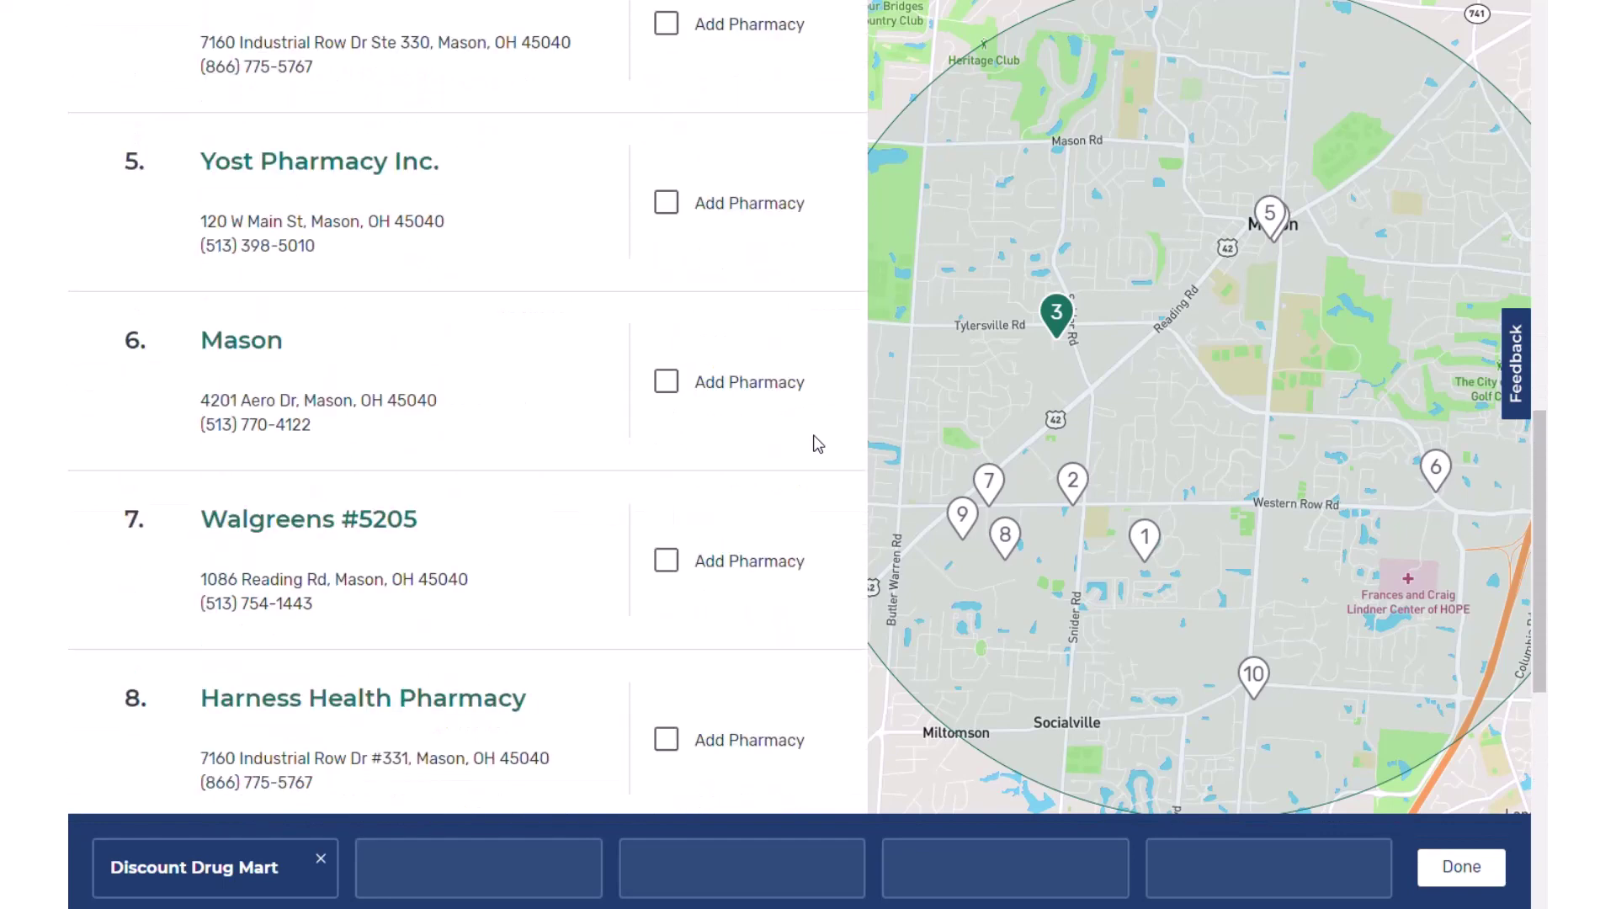
{"action": "left_click", "coordinate": [666, 203]}
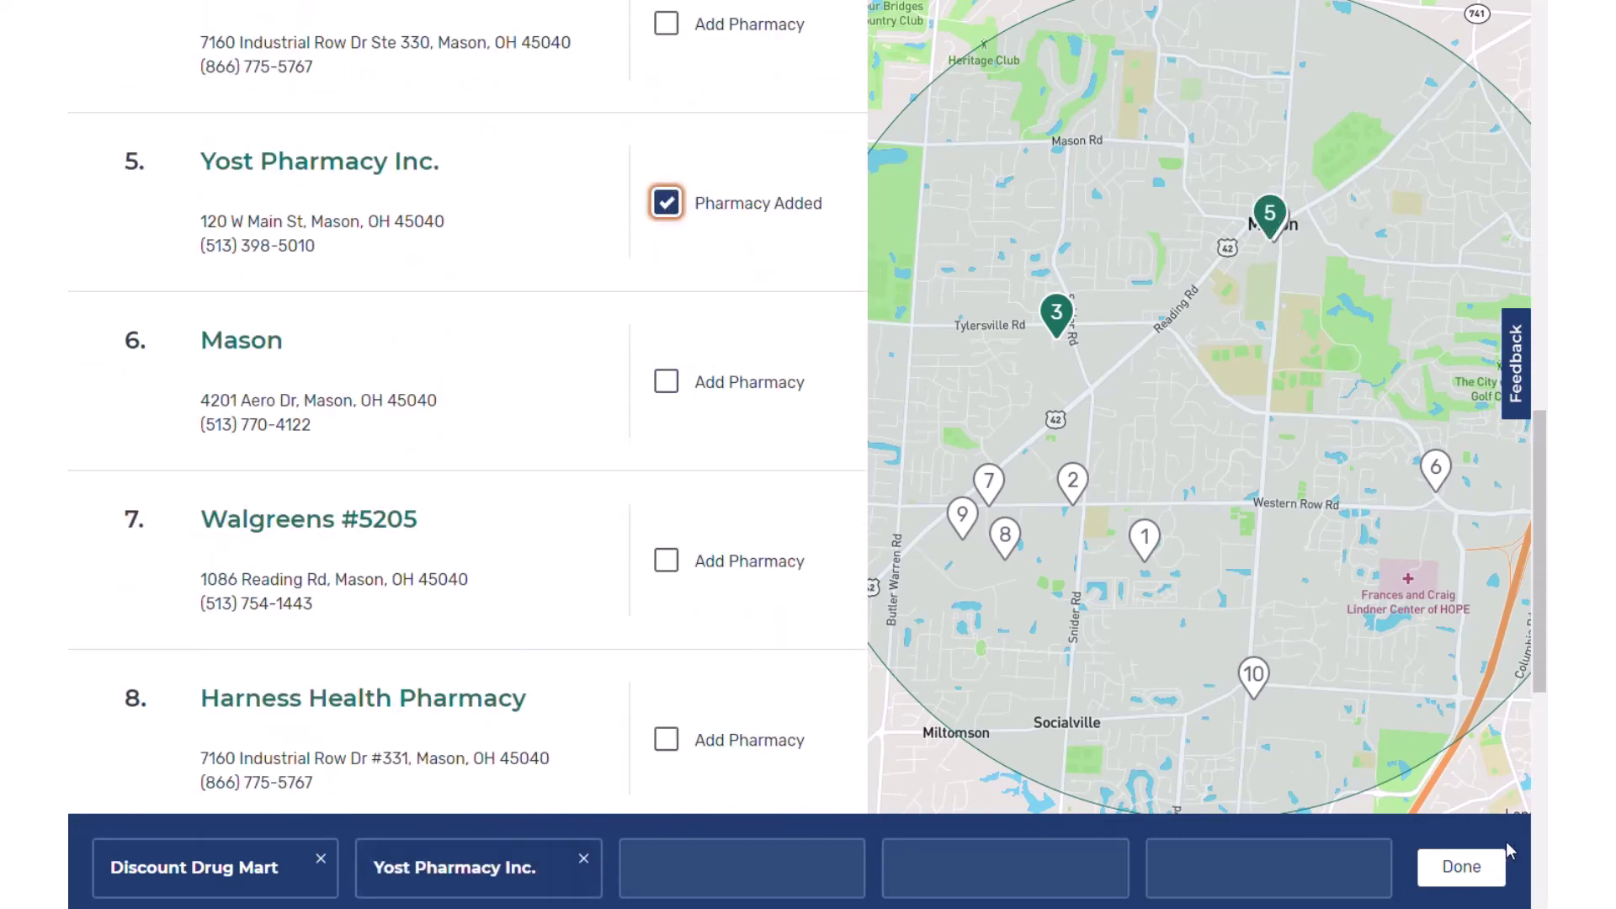
- Finish the pharmacy selection and check the insurance carrier and star rating filter options for the drug plans
{"action": "left_click", "coordinate": [1460, 869]}
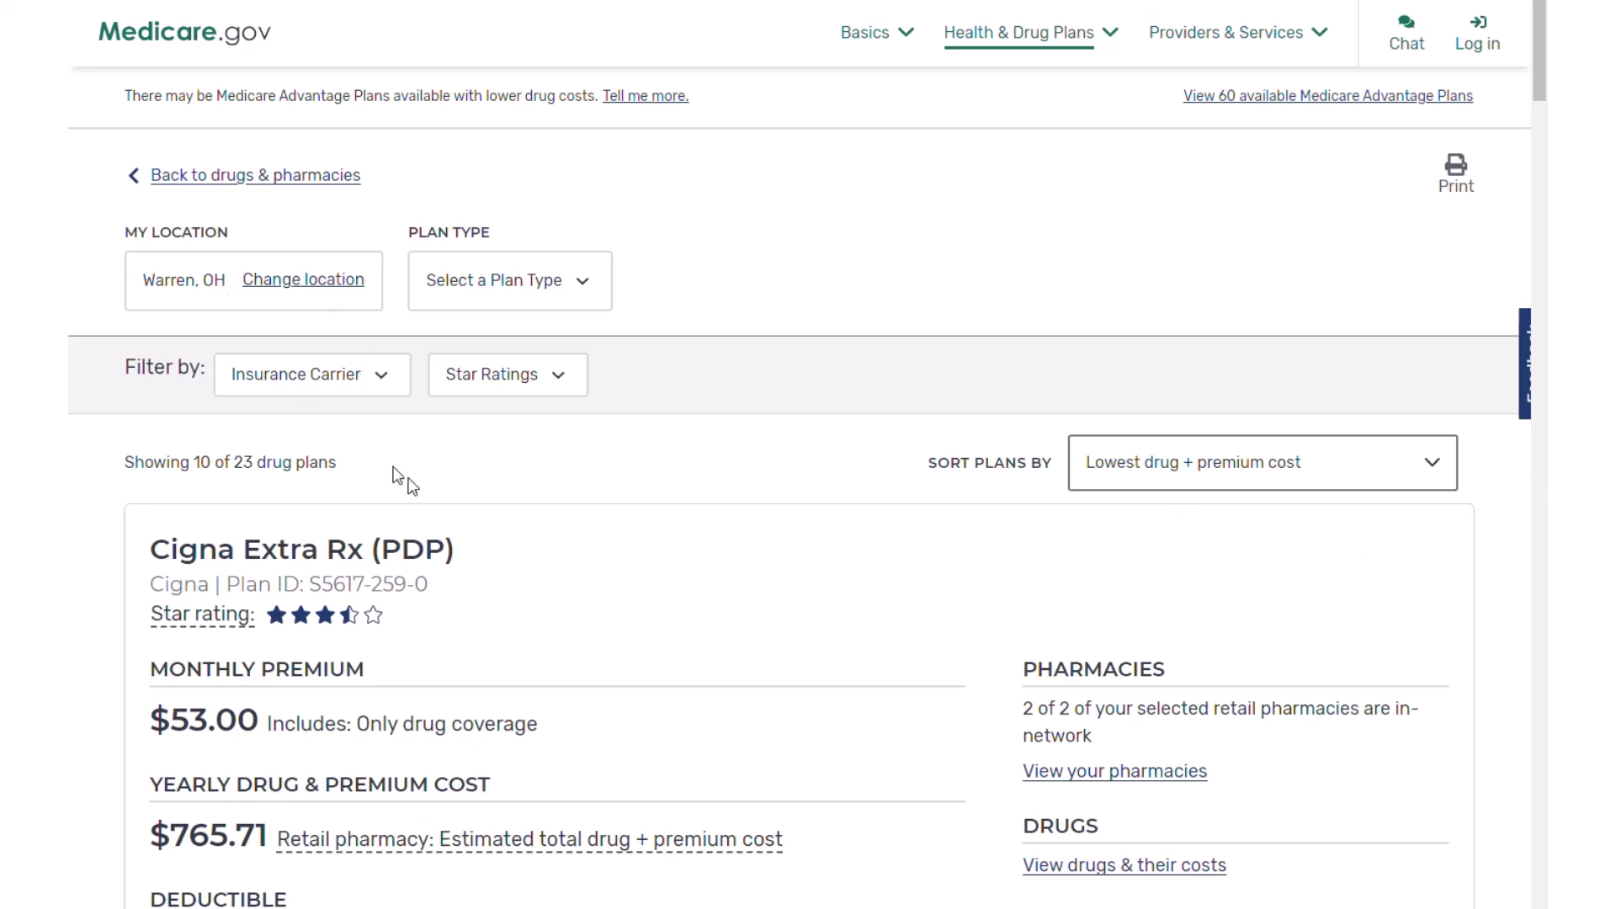
{"action": "left_click", "coordinate": [355, 373]}
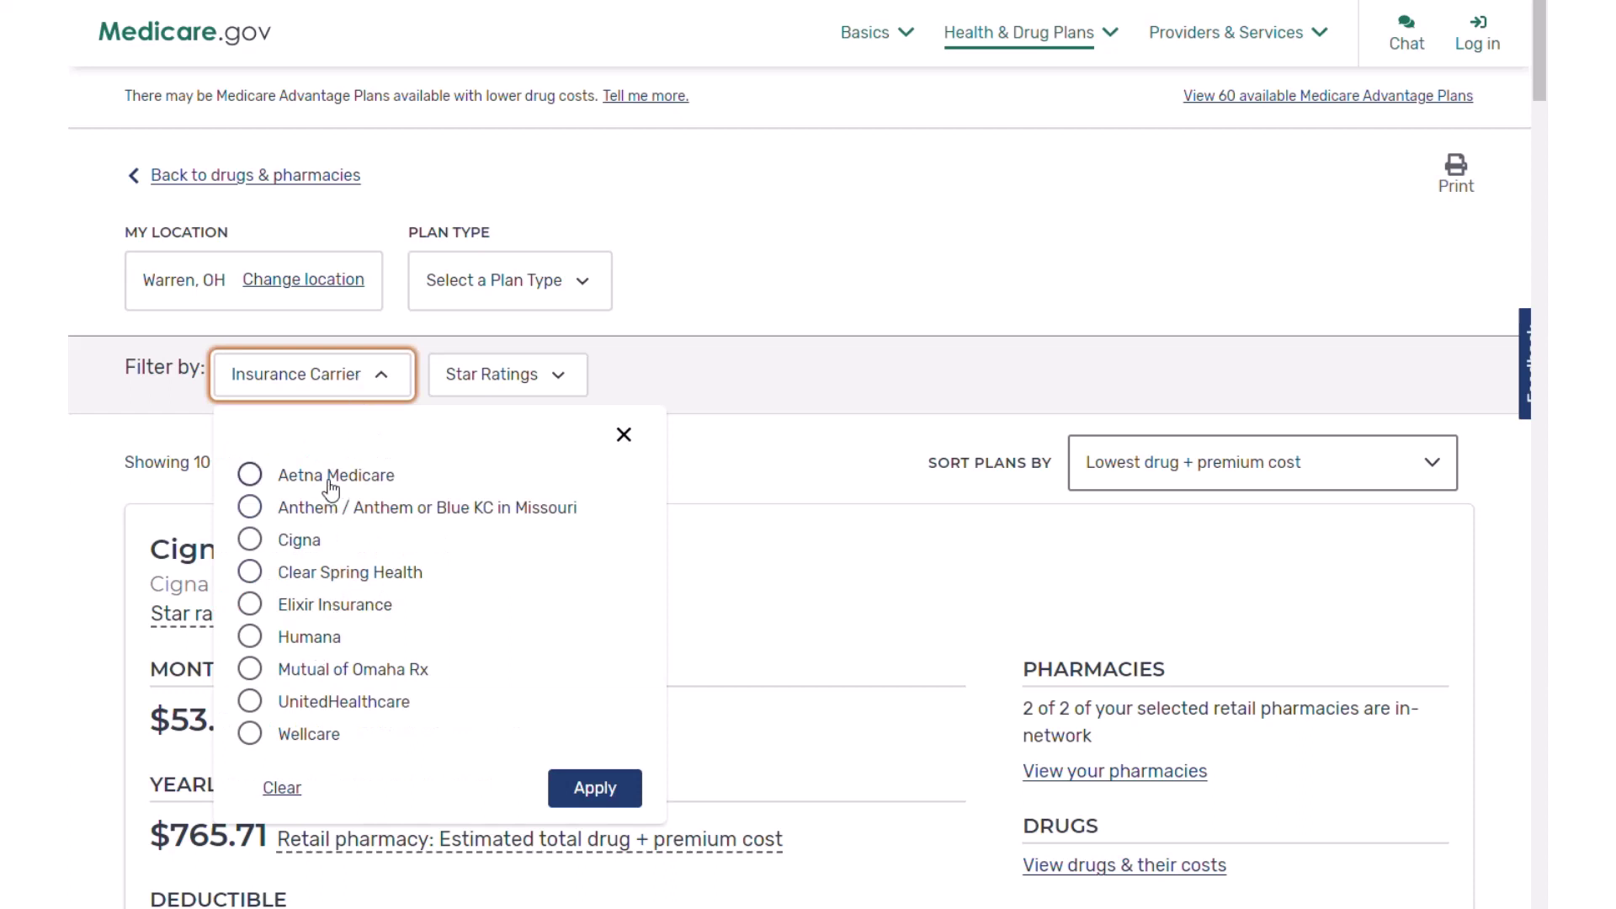
{"action": "left_click", "coordinate": [678, 371]}
{"action": "left_click", "coordinate": [553, 383]}
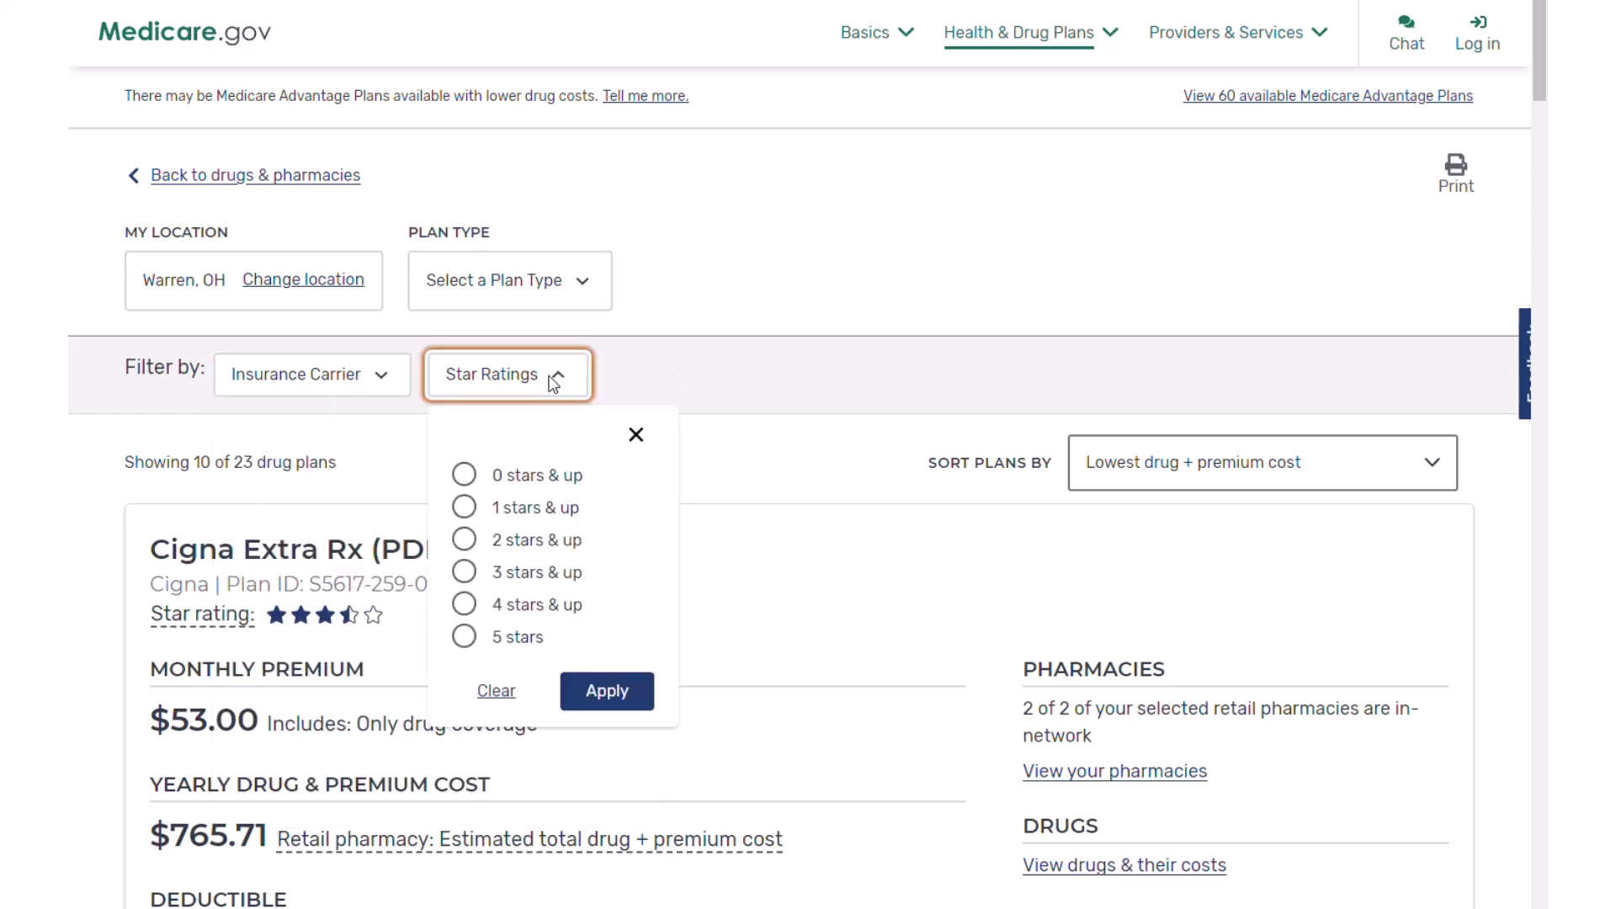
{"action": "left_click", "coordinate": [711, 305]}
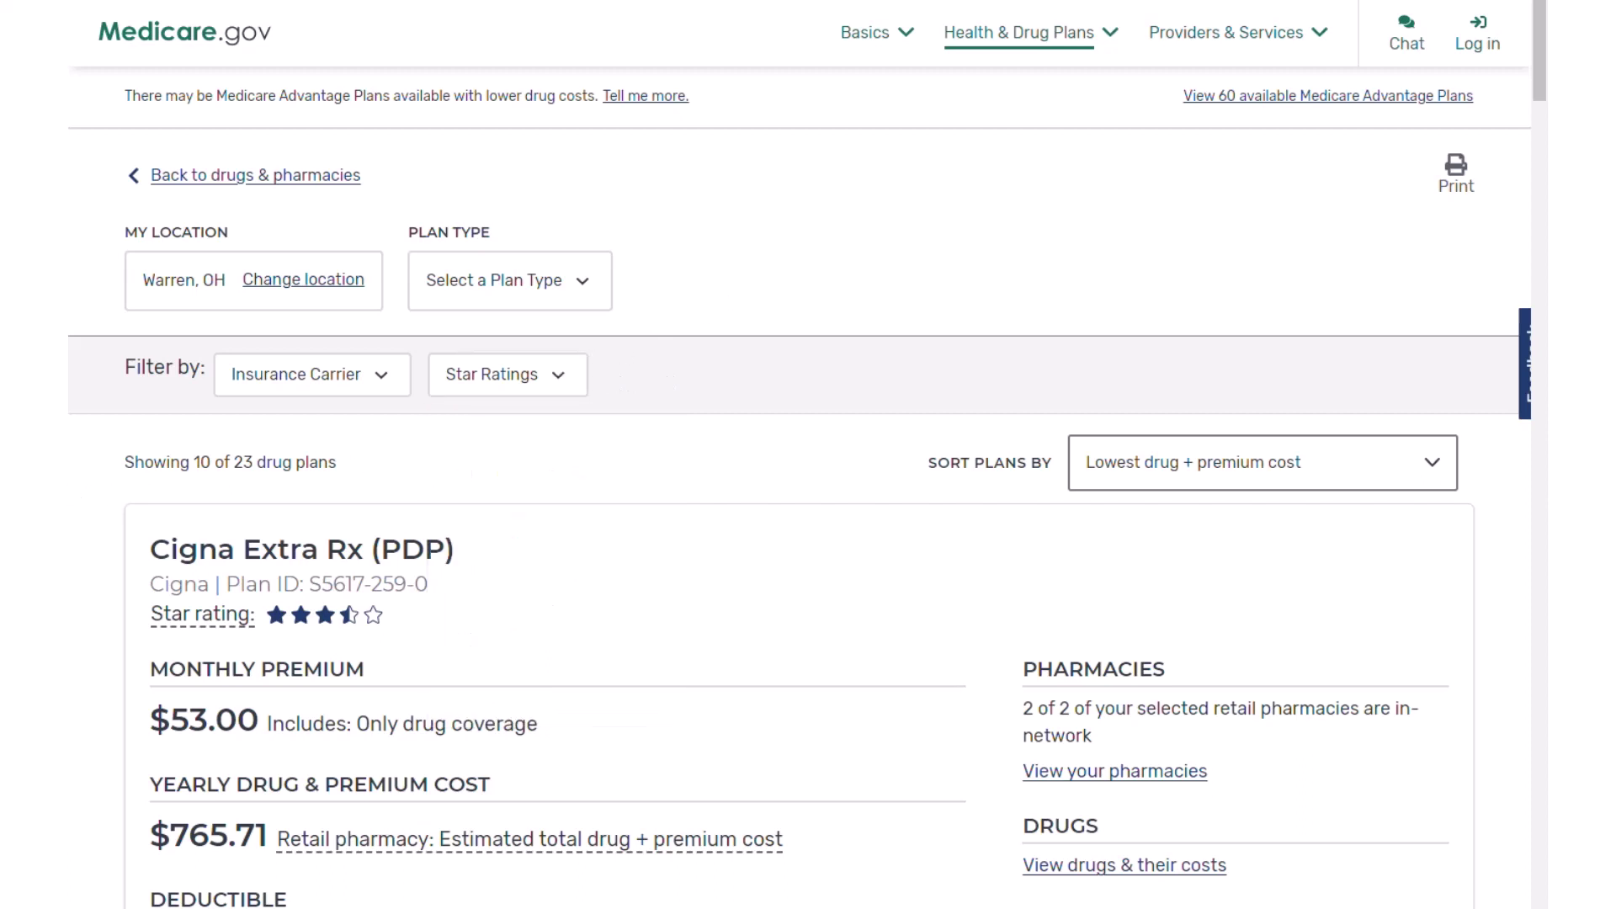
- Filter the drug plans to those rated 3 stars & up
{"action": "left_click_drag", "start_coordinate": [133, 483], "coordinate": [316, 485]}
{"action": "left_click", "coordinate": [535, 379]}
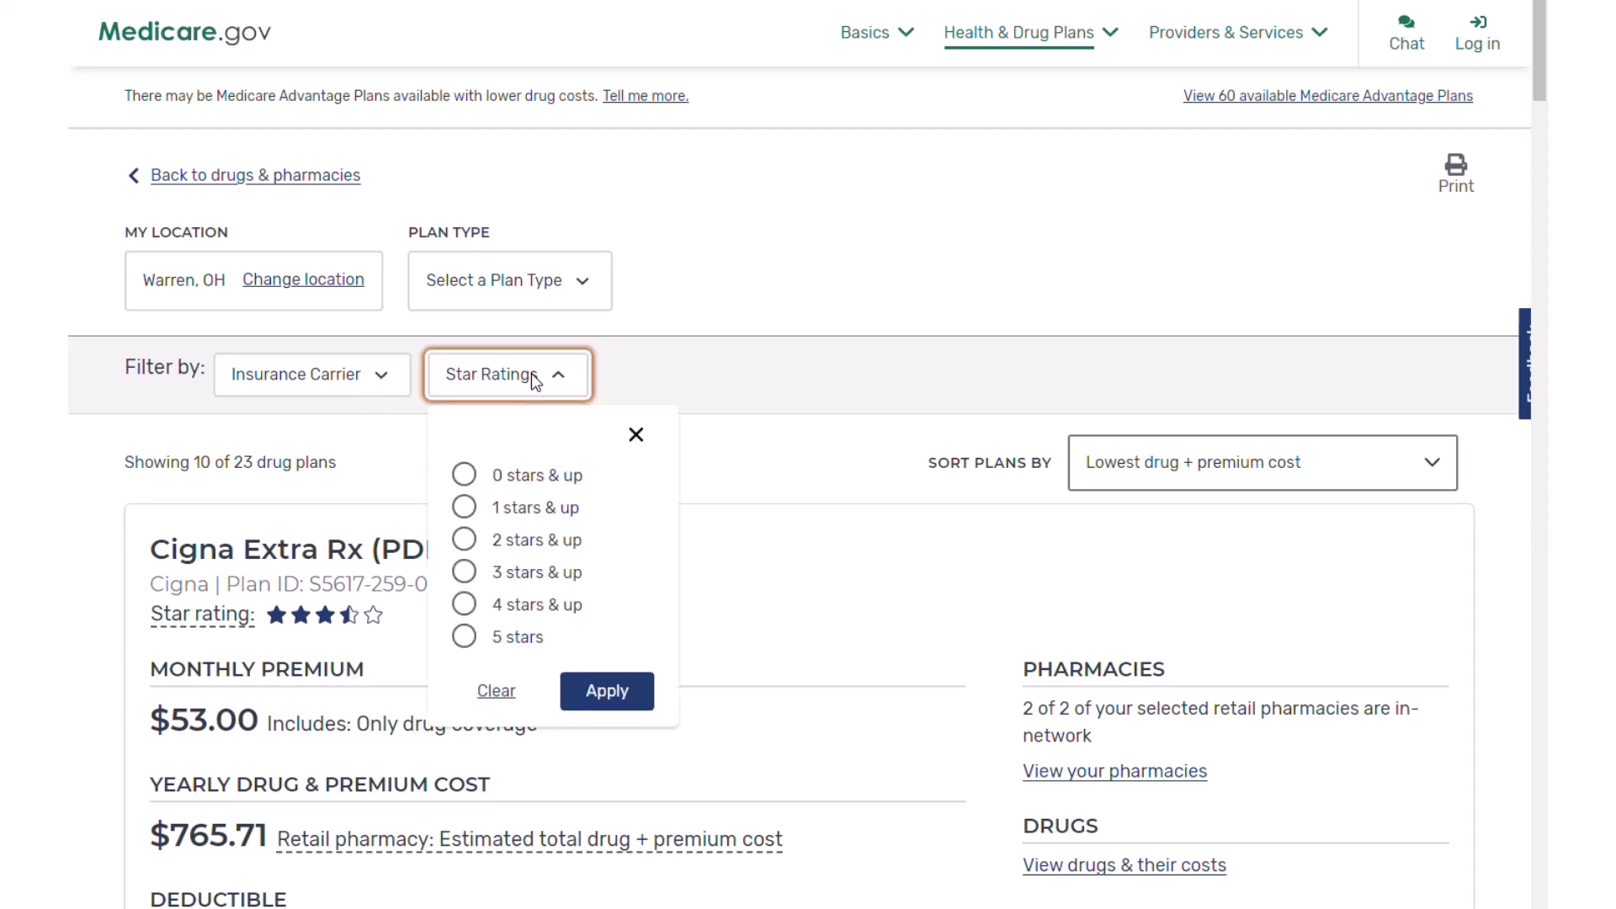
{"action": "left_click", "coordinate": [517, 576]}
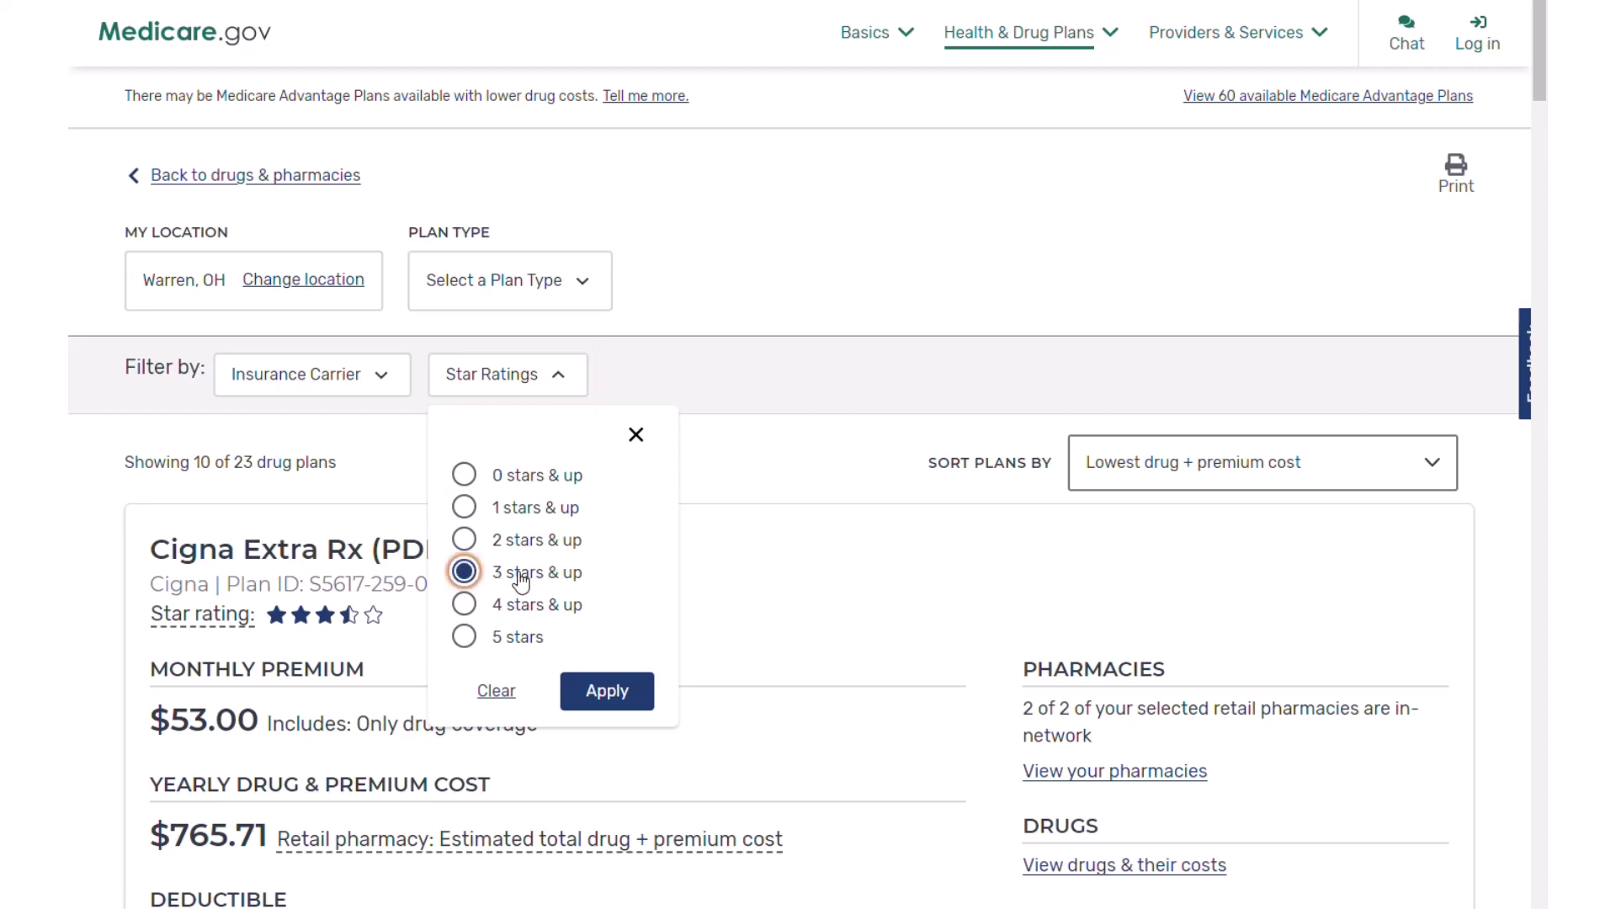
{"action": "left_click", "coordinate": [606, 694]}
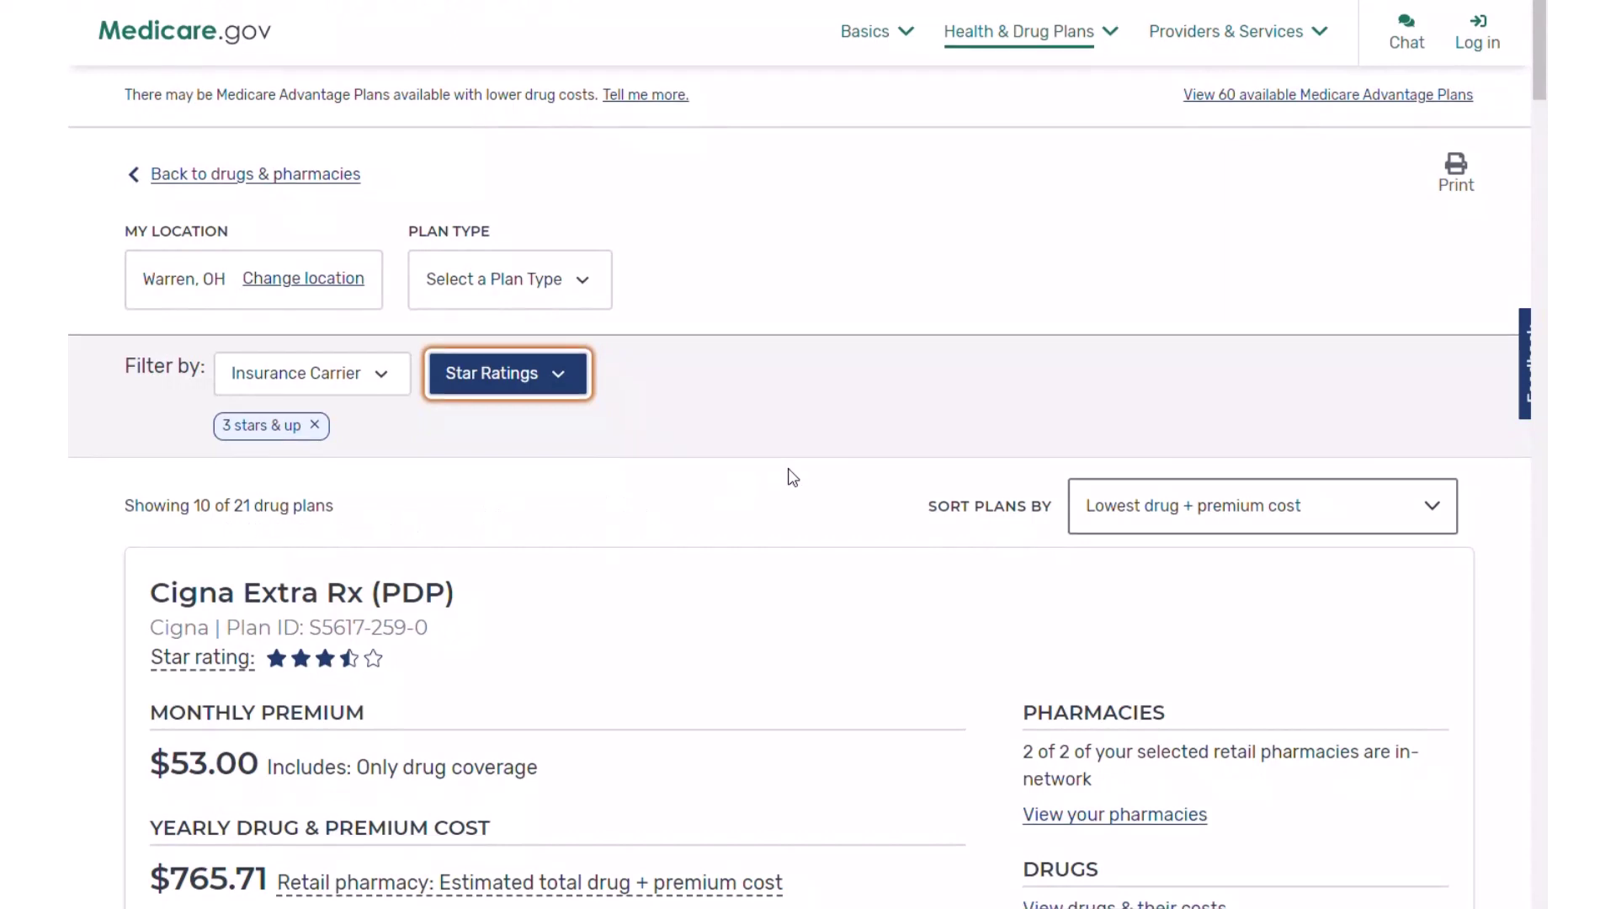
- Check which sort orders are available for the drug plan results
{"action": "scroll", "coordinate": [791, 476], "scroll_direction": "down", "scroll_amount": 2}
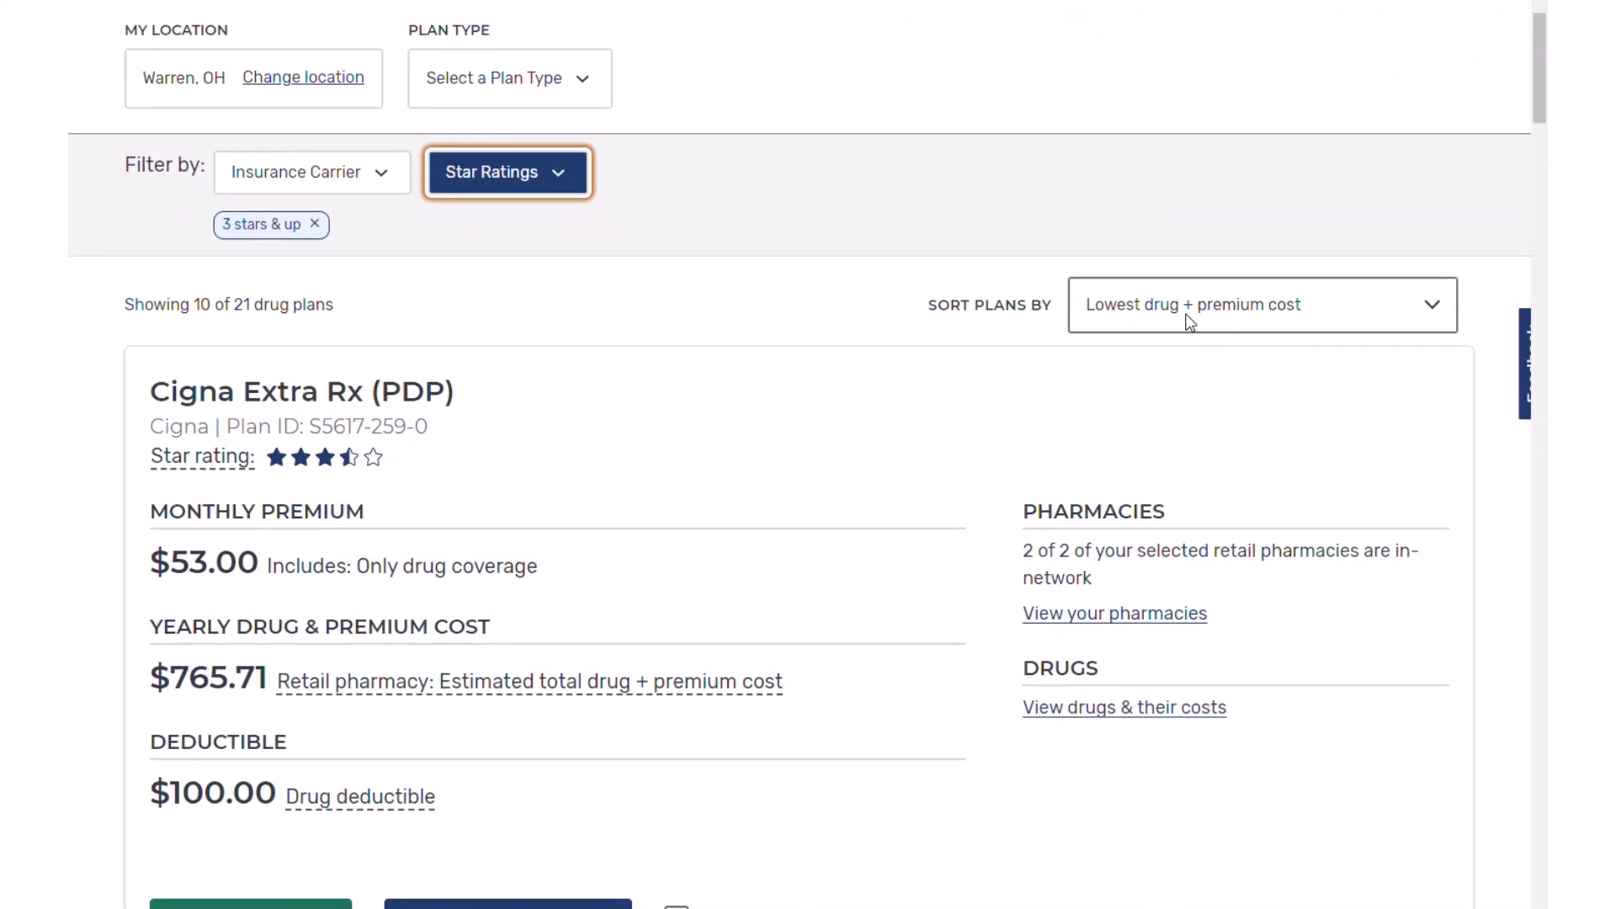
{"action": "left_click", "coordinate": [1320, 320]}
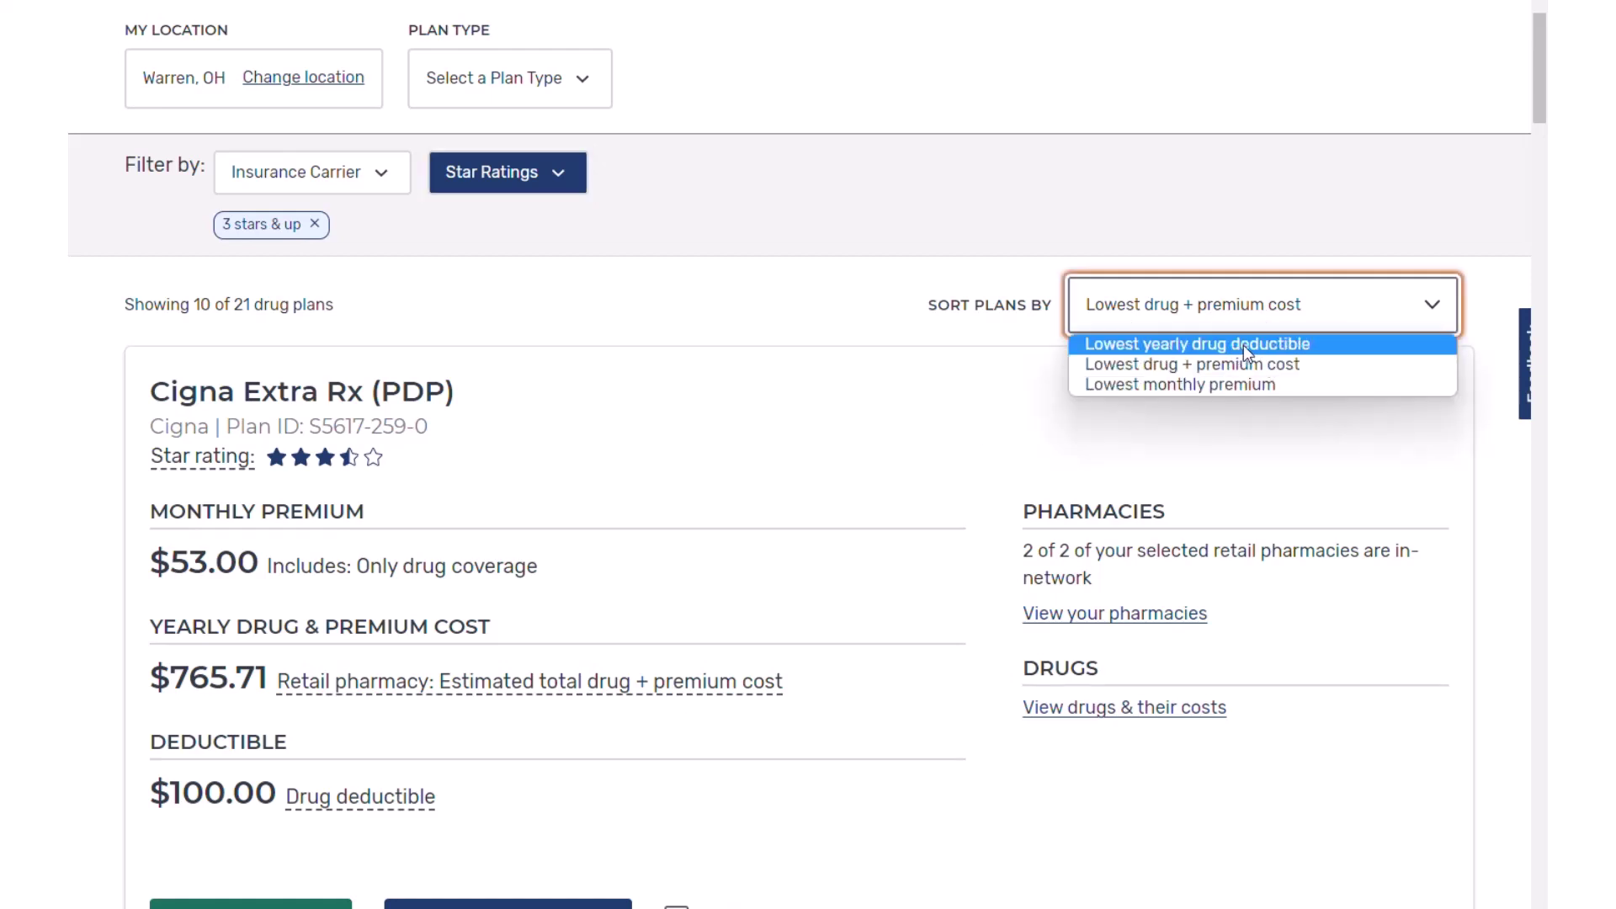
{"action": "left_click", "coordinate": [1023, 389]}
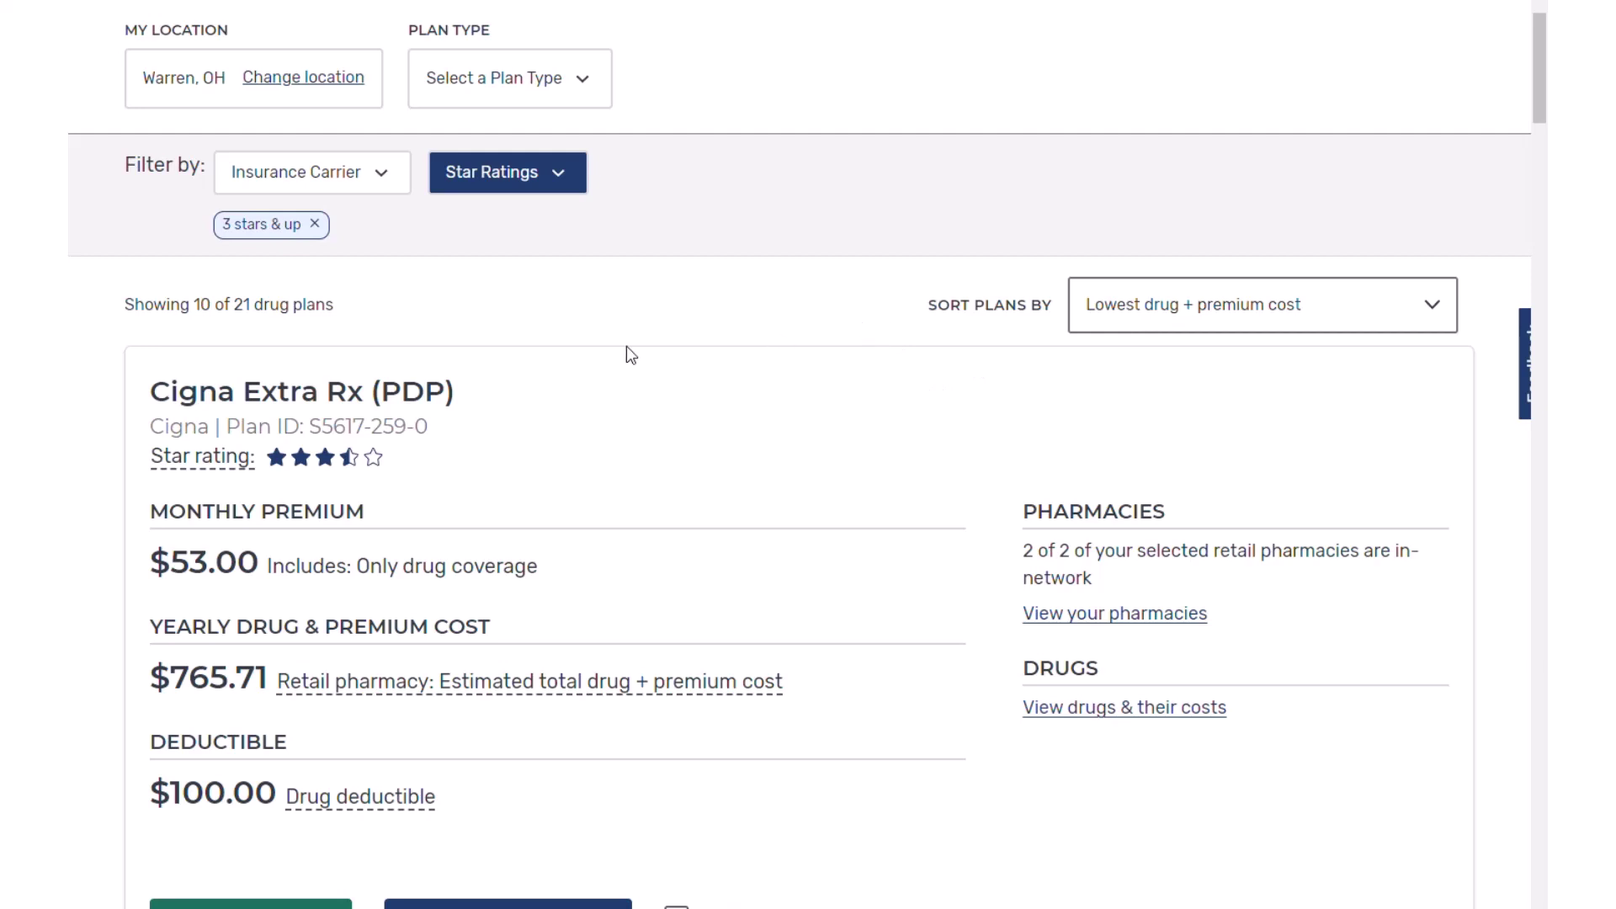
- Review the premium, yearly cost and deductible of Cigna Extra Rx (PDP) and open its plan details
{"action": "scroll", "coordinate": [752, 422], "scroll_direction": "down", "scroll_amount": 1}
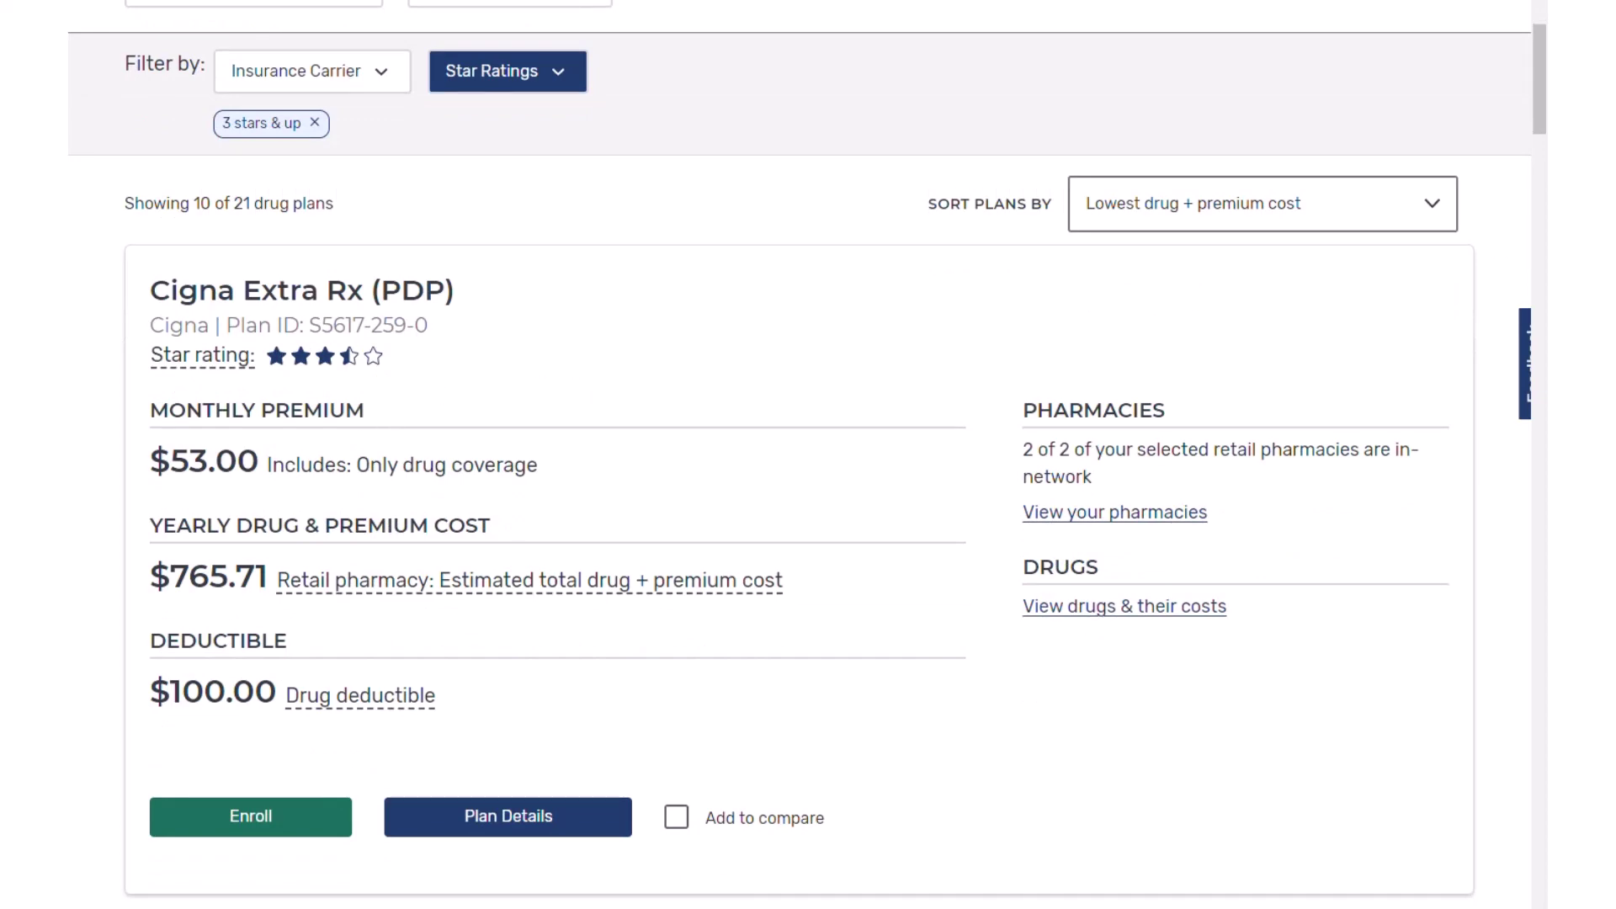
{"action": "left_click_drag", "start_coordinate": [162, 493], "coordinate": [297, 493]}
{"action": "left_click_drag", "start_coordinate": [166, 604], "coordinate": [266, 604]}
{"action": "left_click_drag", "start_coordinate": [150, 724], "coordinate": [248, 724]}
{"action": "left_click", "coordinate": [498, 816]}
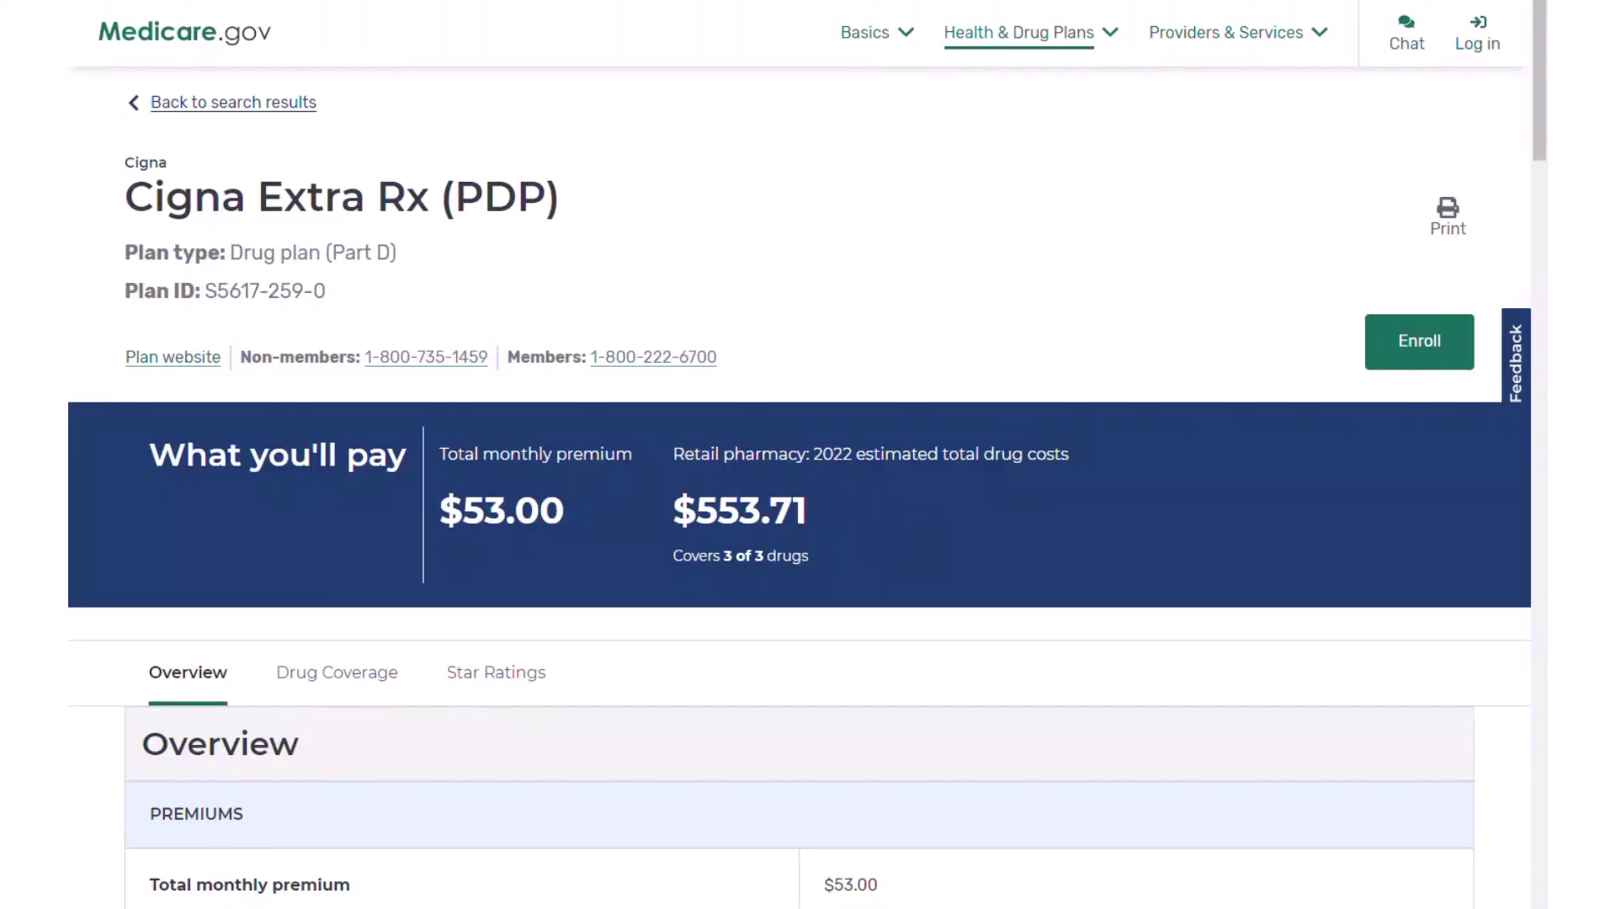
- Go through the plan's overview and expand its additional drug coverage information
{"action": "scroll", "coordinate": [800, 471], "scroll_direction": "down", "scroll_amount": 3}
{"action": "scroll", "coordinate": [796, 456], "scroll_direction": "down", "scroll_amount": 3}
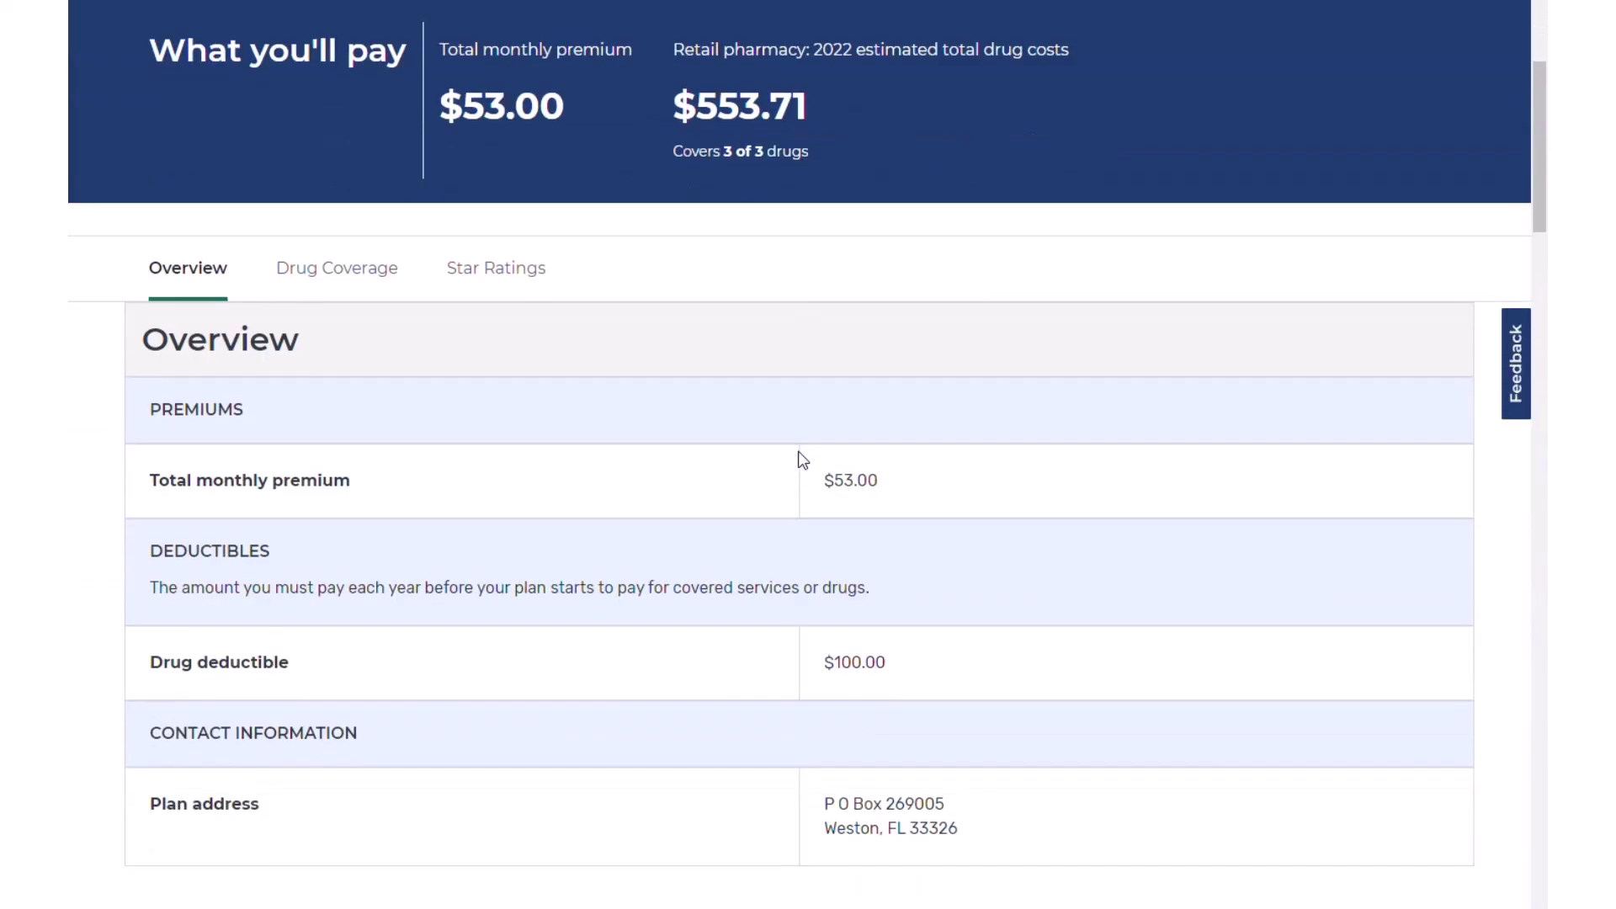
{"action": "scroll", "coordinate": [800, 458], "scroll_direction": "down", "scroll_amount": 3}
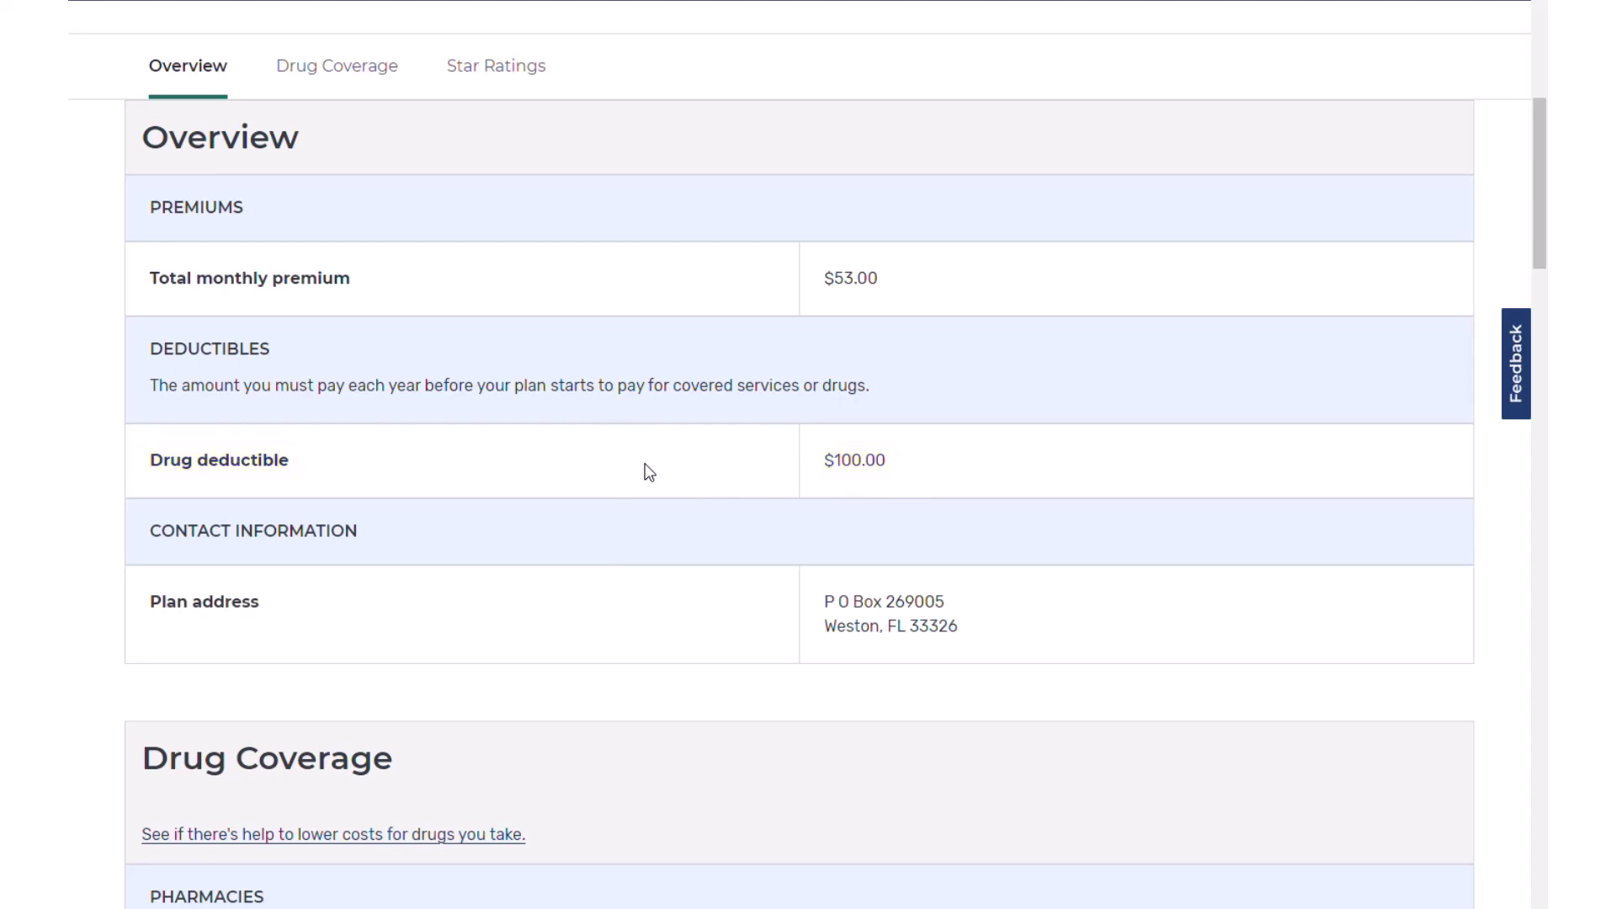
{"action": "scroll", "coordinate": [724, 537], "scroll_direction": "down", "scroll_amount": 2}
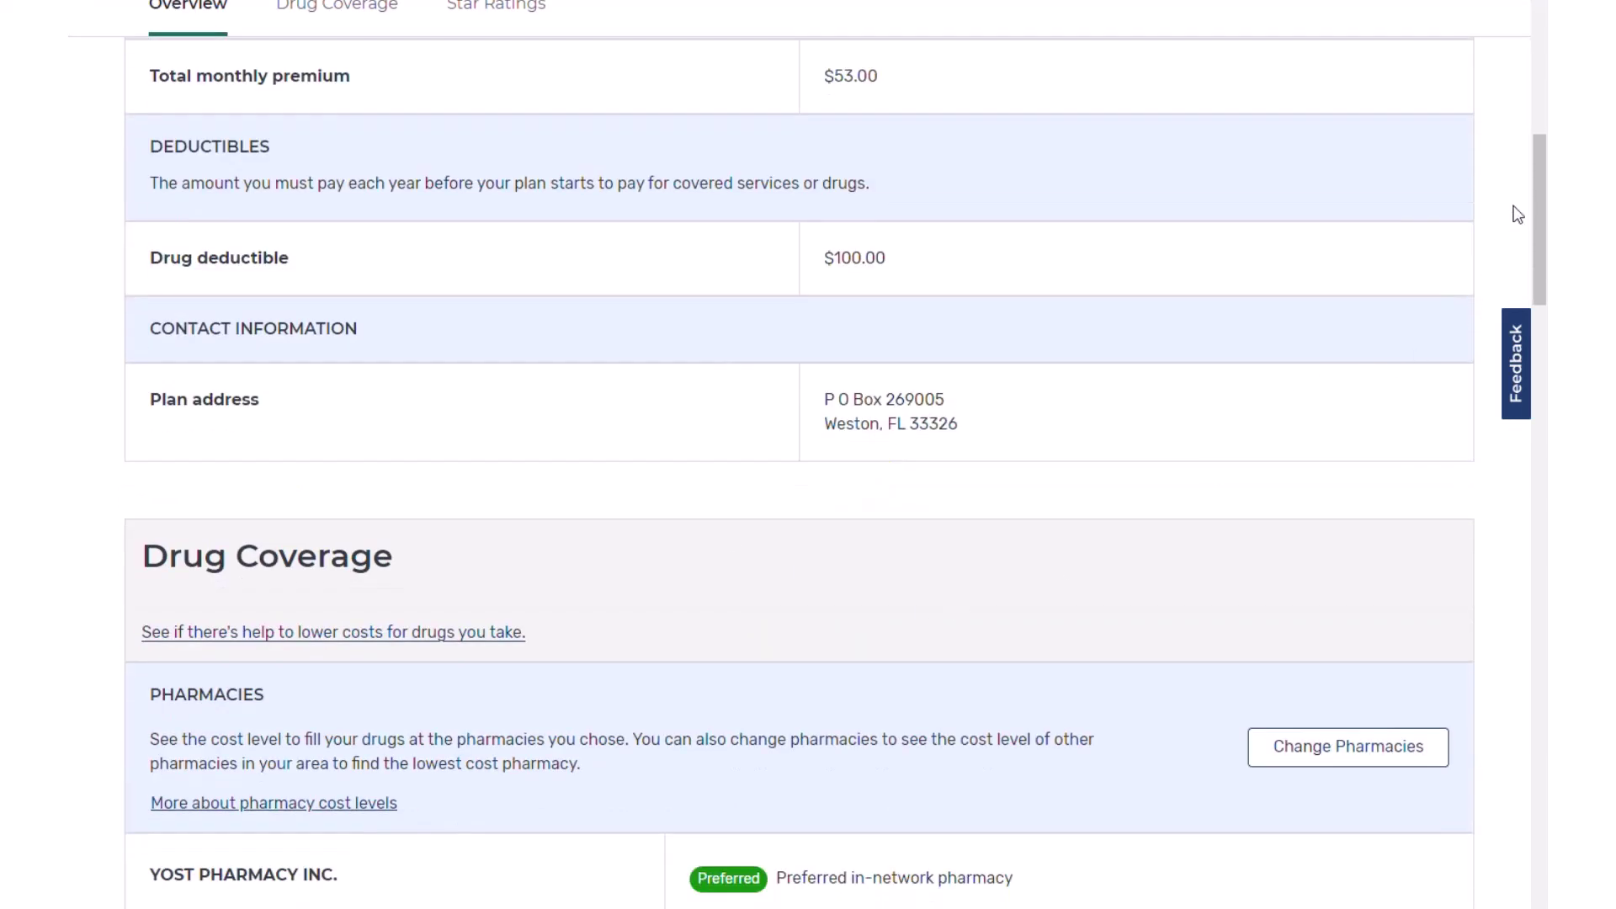
{"action": "left_click_drag", "start_coordinate": [1542, 187], "coordinate": [1516, 623]}
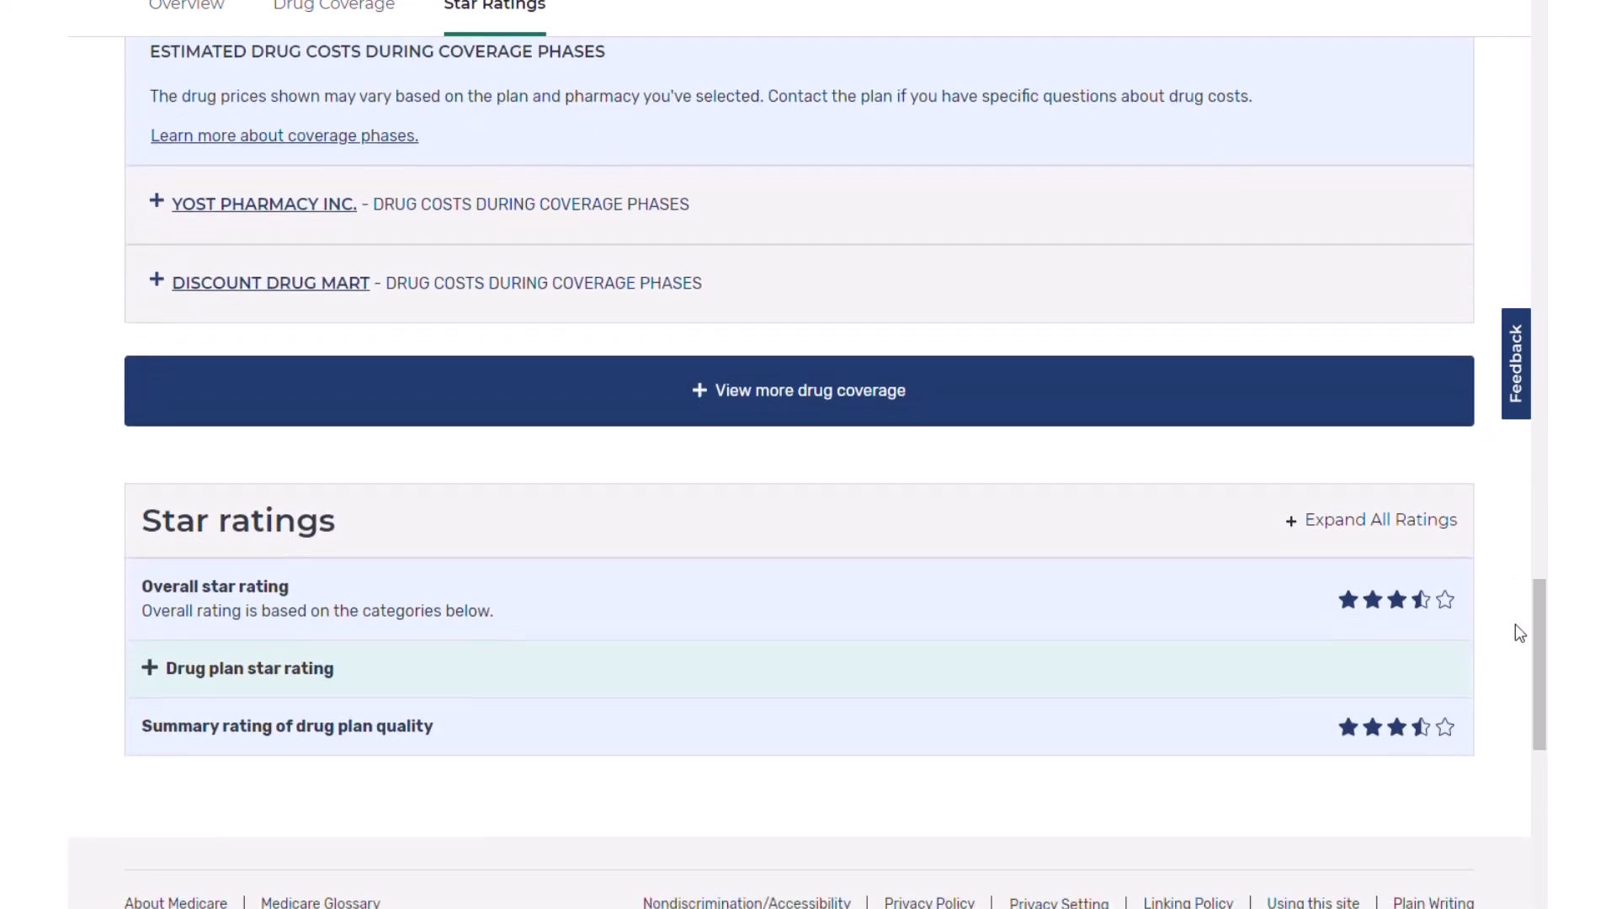
{"action": "left_click", "coordinate": [808, 393]}
- Examine the other drug information for the tiers of Atorvastatin 20mg, Eliquis 5mg and Restasis 0.05%
{"action": "scroll", "coordinate": [863, 580], "scroll_direction": "down", "scroll_amount": 10}
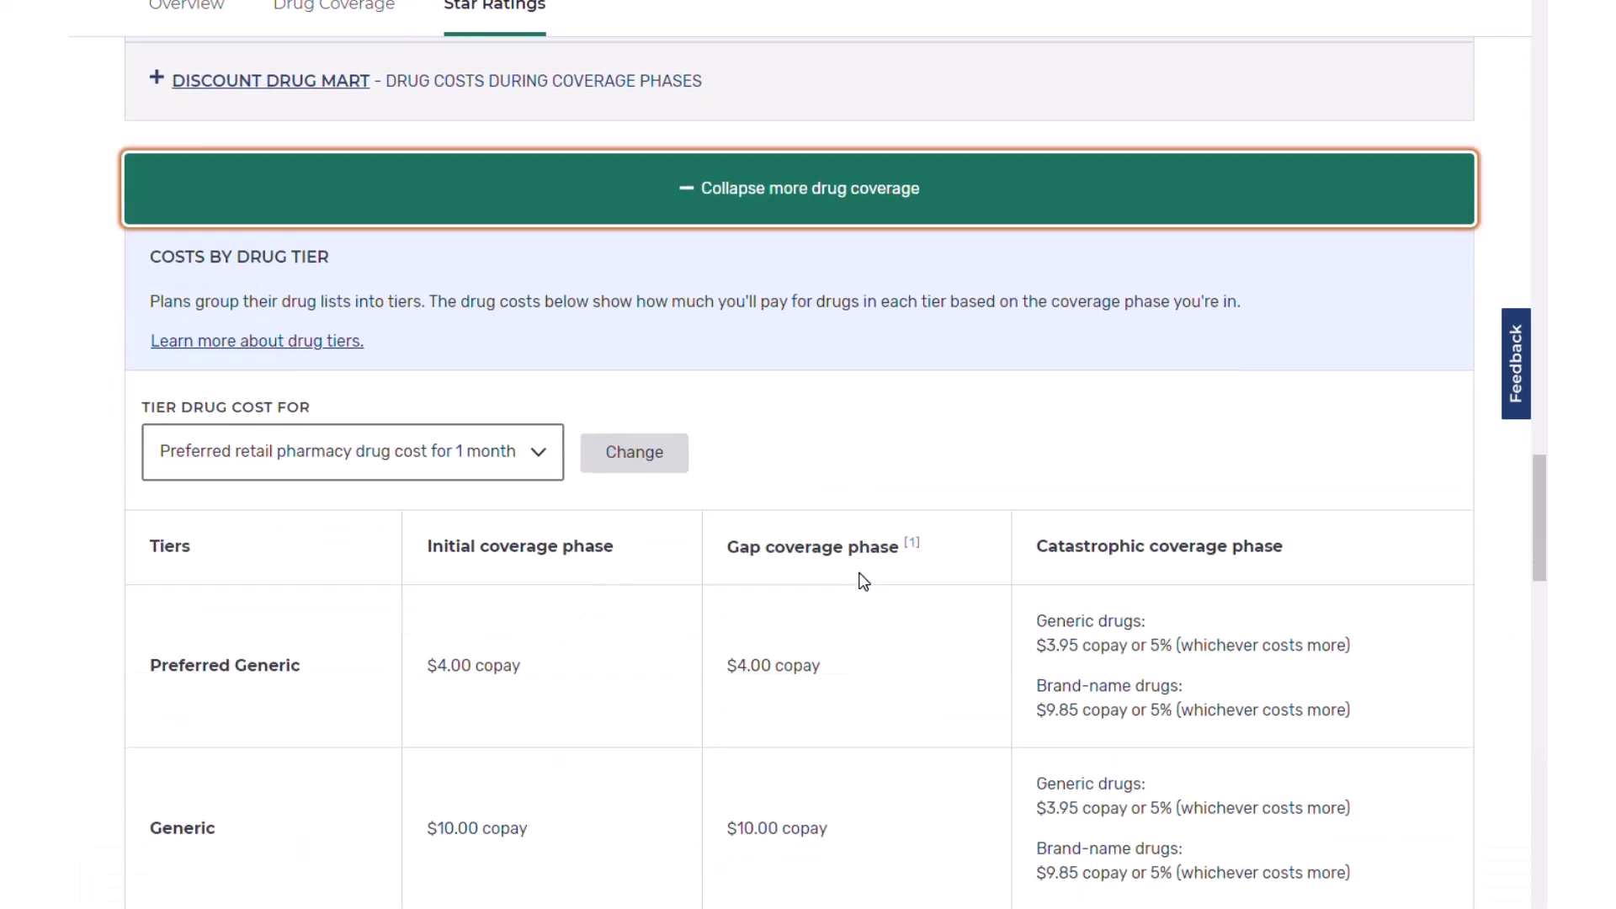
{"action": "scroll", "coordinate": [862, 581], "scroll_direction": "down", "scroll_amount": 8}
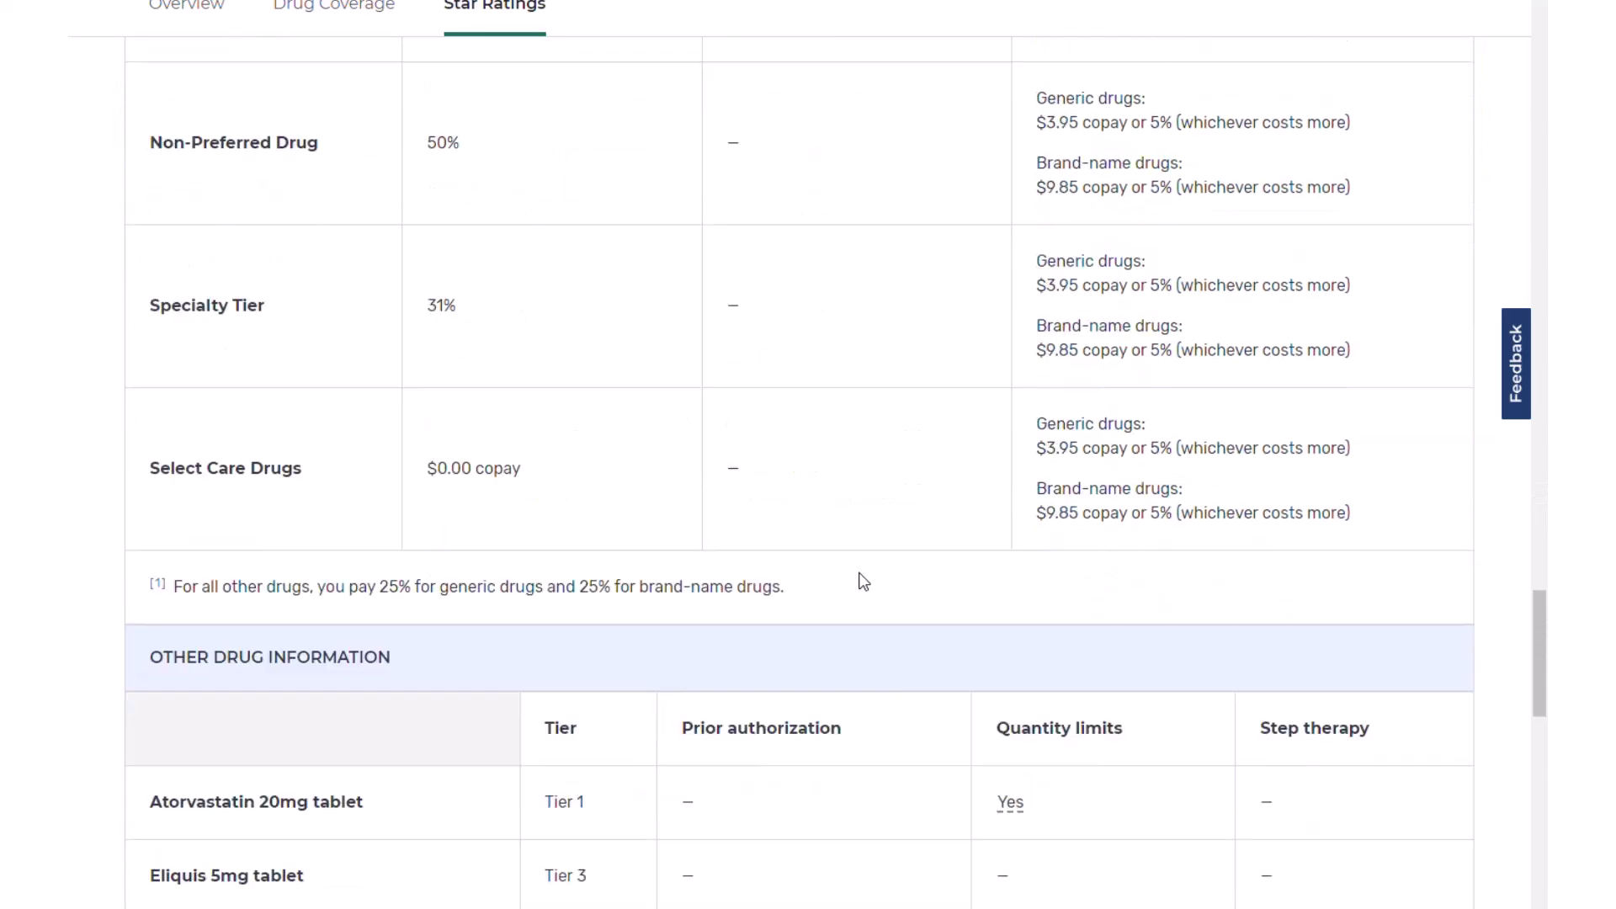
{"action": "scroll", "coordinate": [863, 581], "scroll_direction": "down", "scroll_amount": 1}
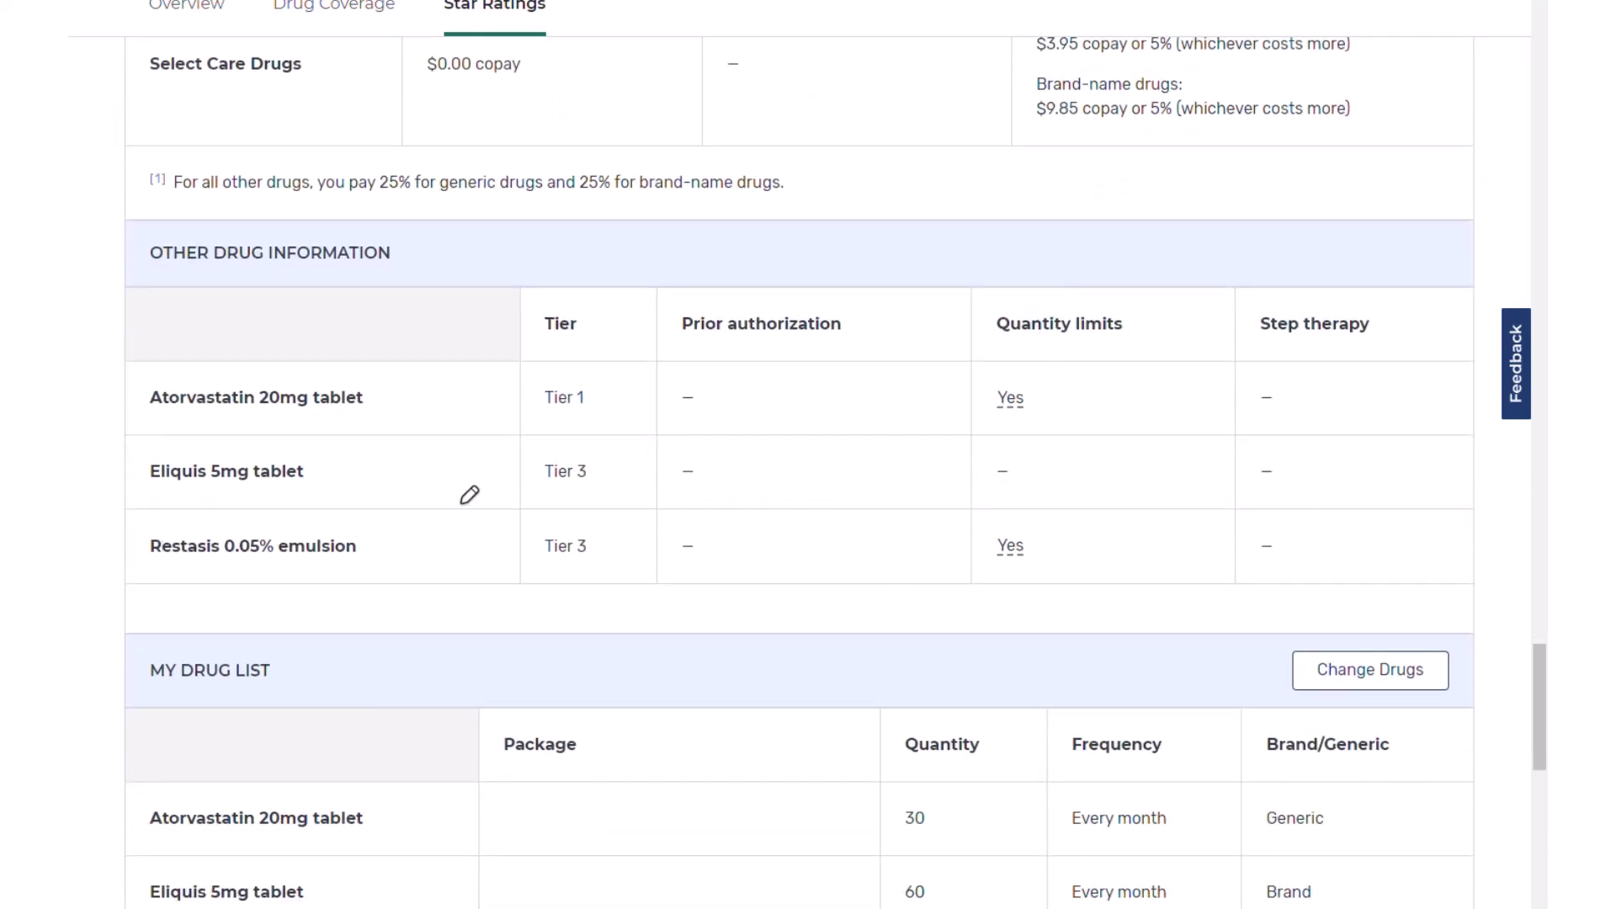
{"action": "left_click", "coordinate": [252, 397]}
{"action": "left_click_drag", "start_coordinate": [537, 419], "coordinate": [592, 417]}
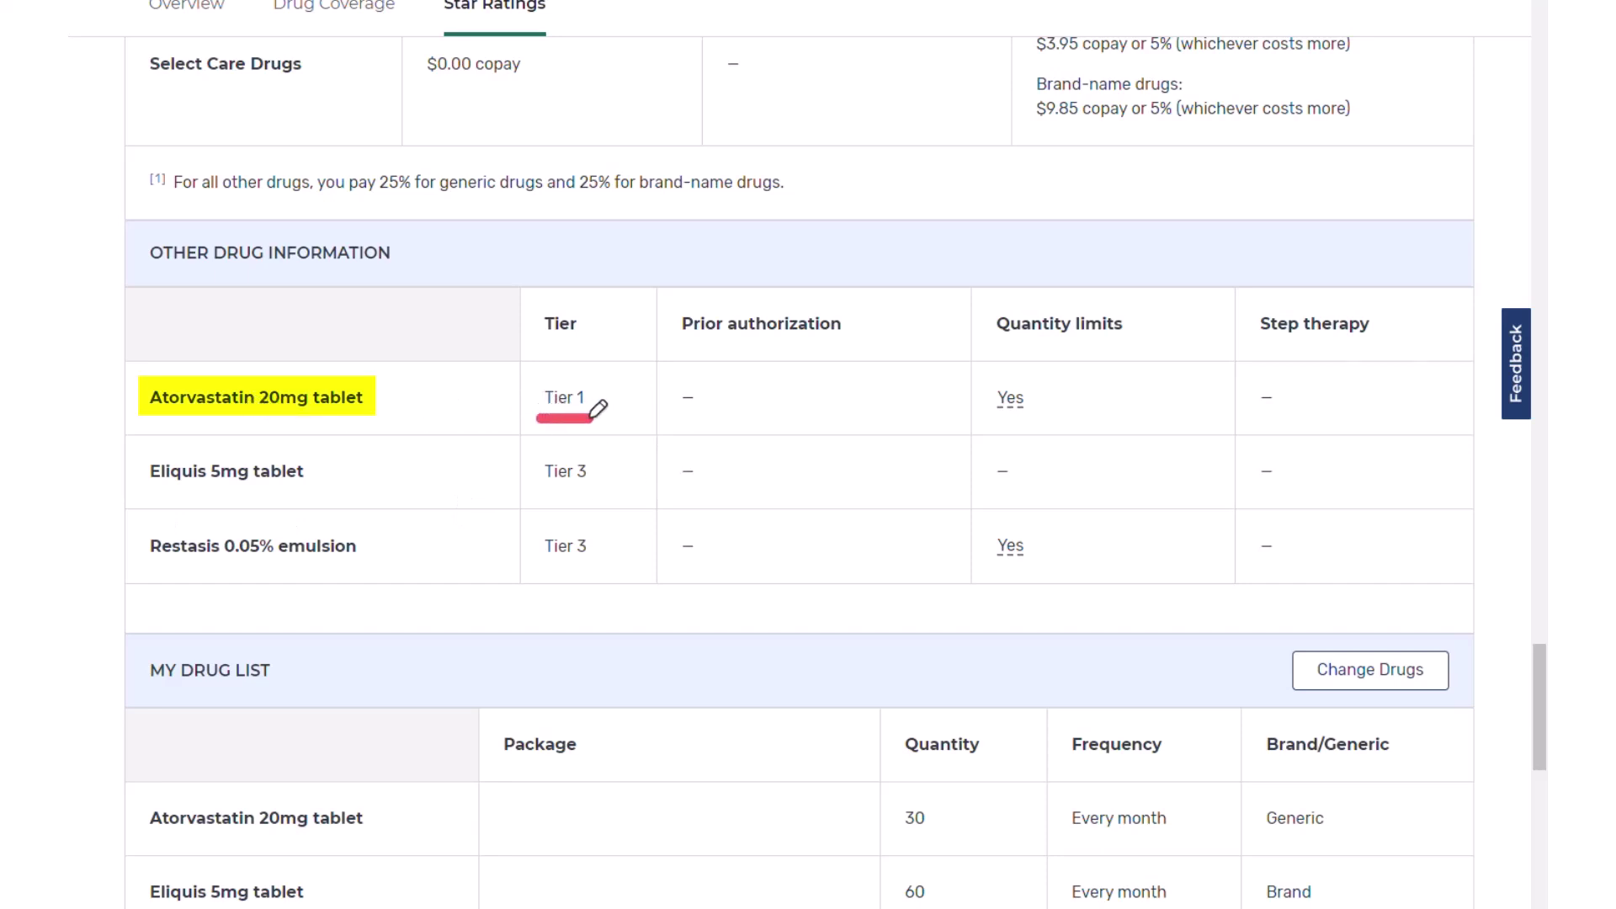
{"action": "left_click", "coordinate": [303, 475]}
{"action": "left_click", "coordinate": [447, 539]}
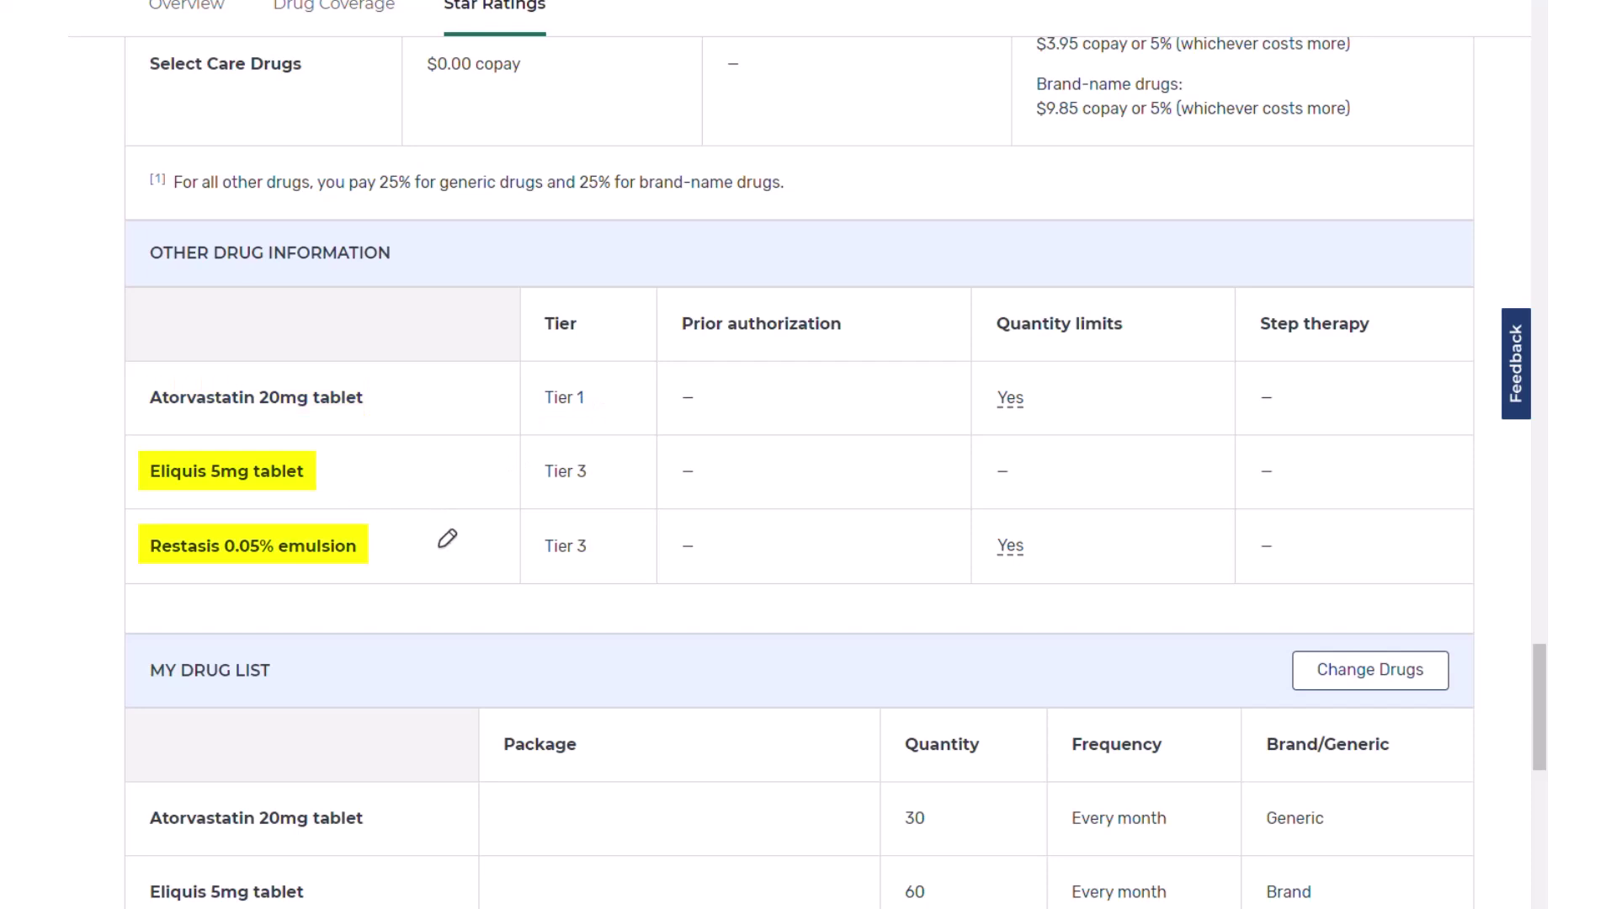
{"action": "left_click_drag", "start_coordinate": [536, 498], "coordinate": [595, 497]}
{"action": "left_click_drag", "start_coordinate": [543, 574], "coordinate": [592, 574]}
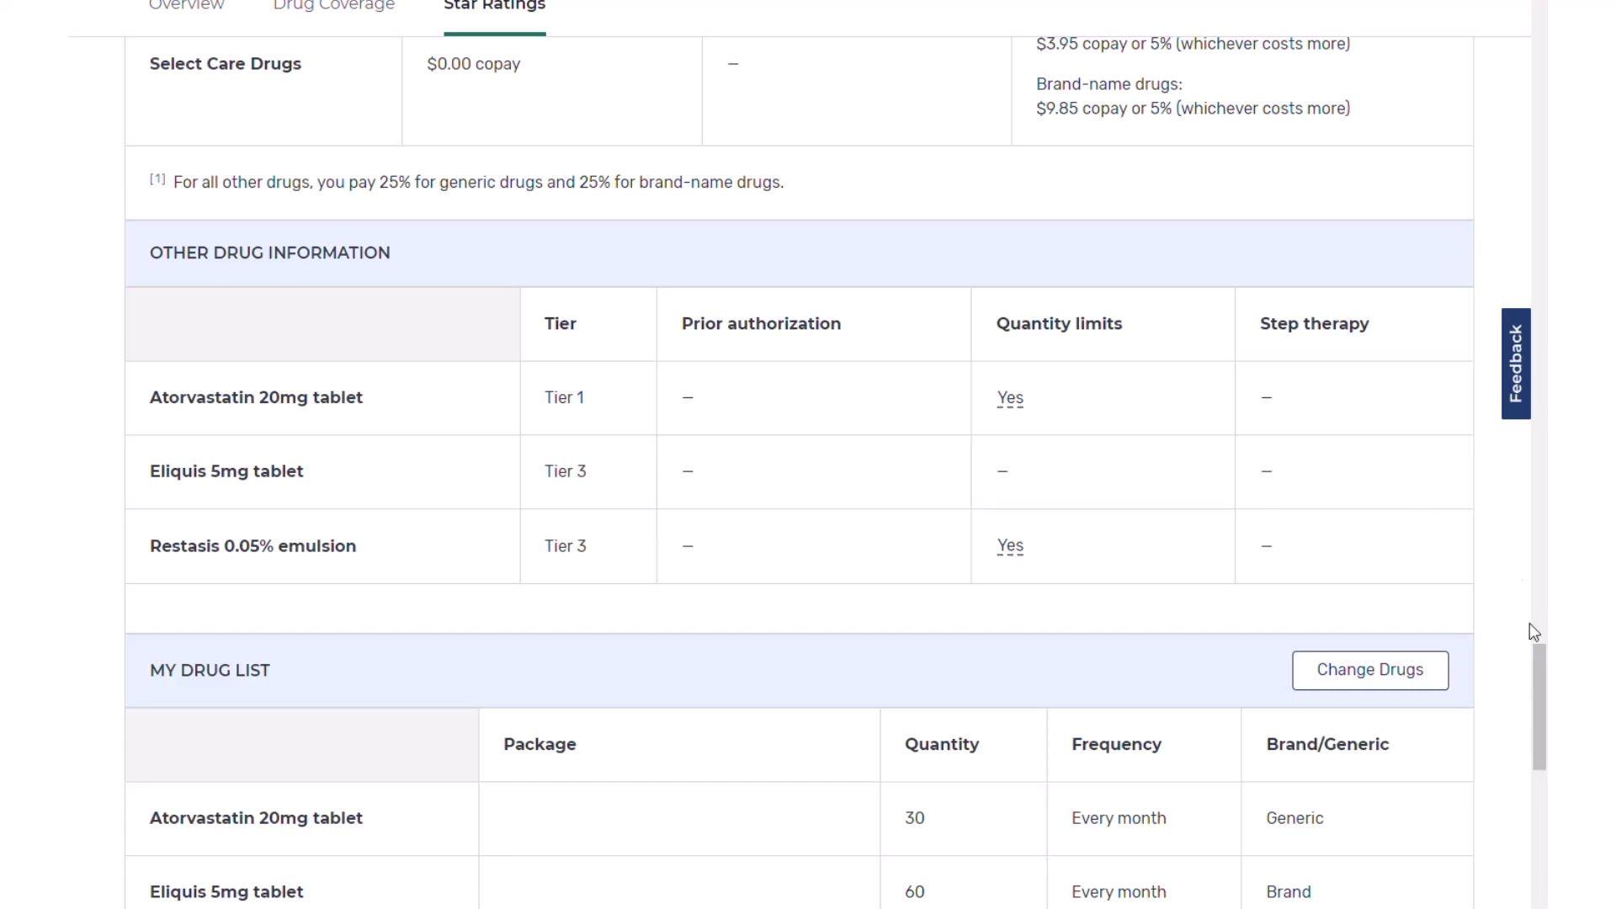
- Check the initial coverage copays for the Preferred Generic and Preferred Brand tiers in the costs by drug tier
{"action": "left_click_drag", "start_coordinate": [1536, 663], "coordinate": [1528, 634]}
{"action": "left_click_drag", "start_coordinate": [1523, 598], "coordinate": [1505, 544]}
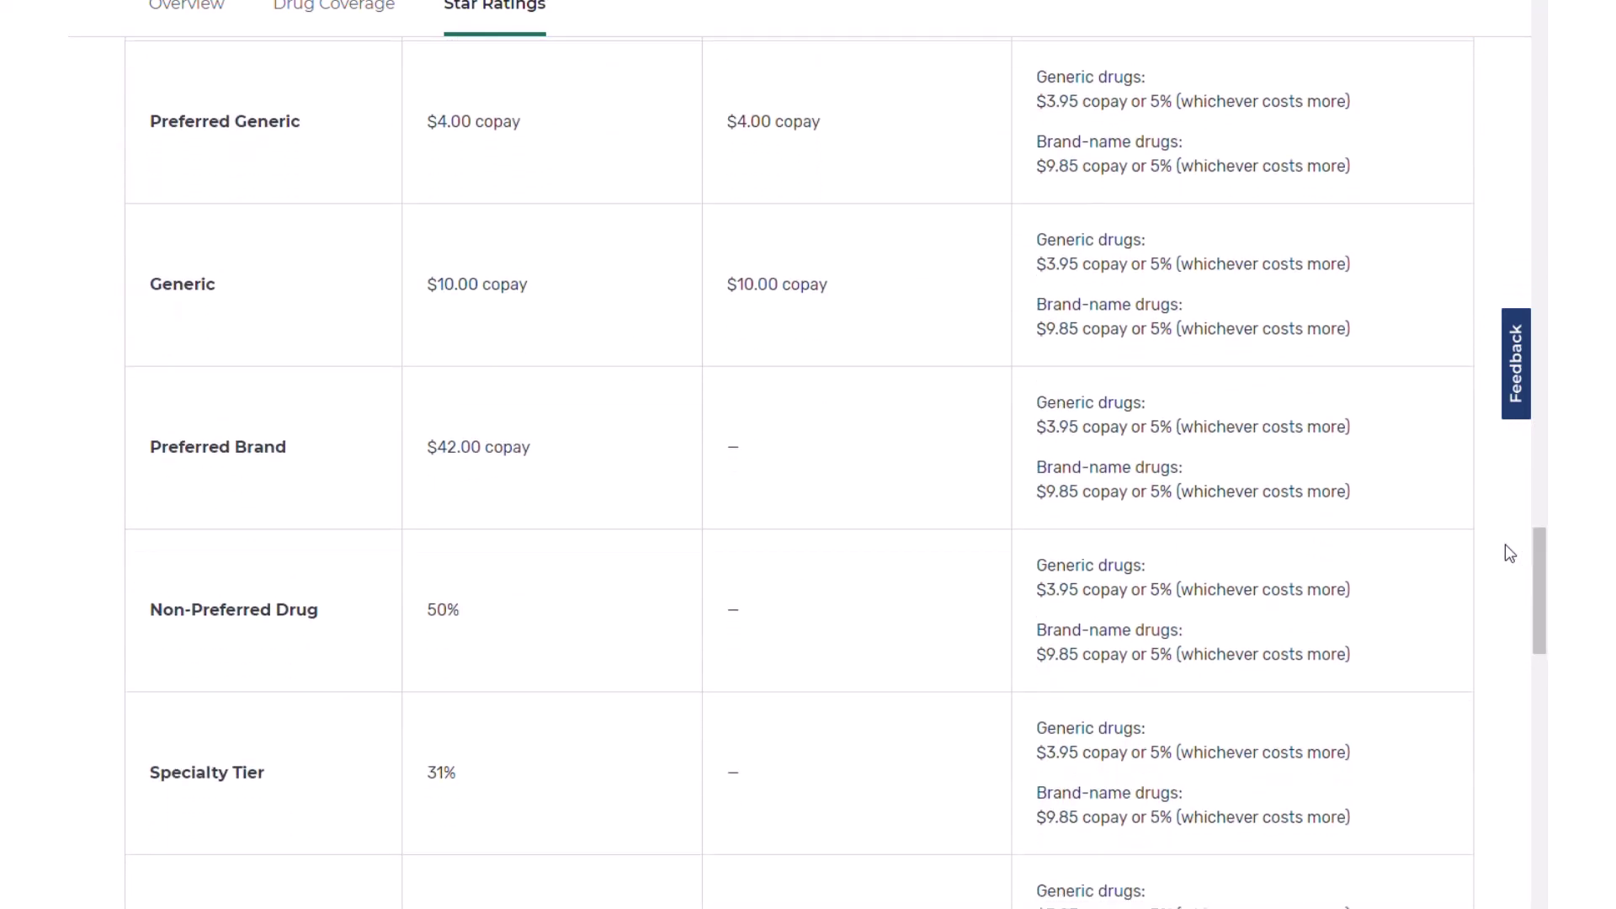
{"action": "left_click_drag", "start_coordinate": [187, 147], "coordinate": [497, 151]}
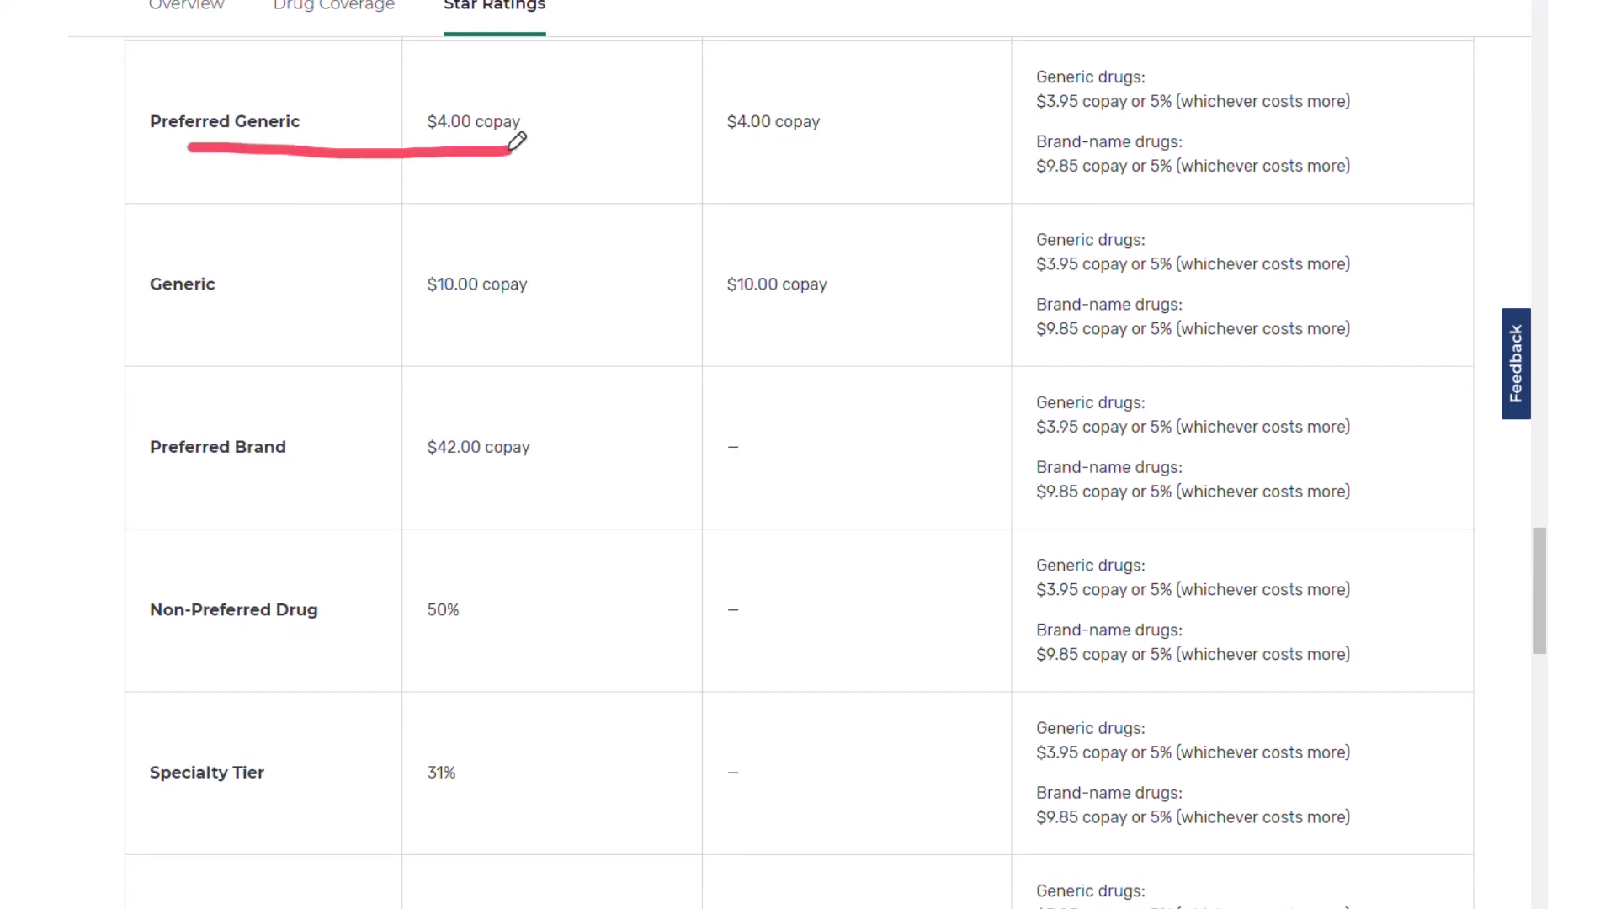
{"action": "left_click_drag", "start_coordinate": [165, 482], "coordinate": [514, 482]}
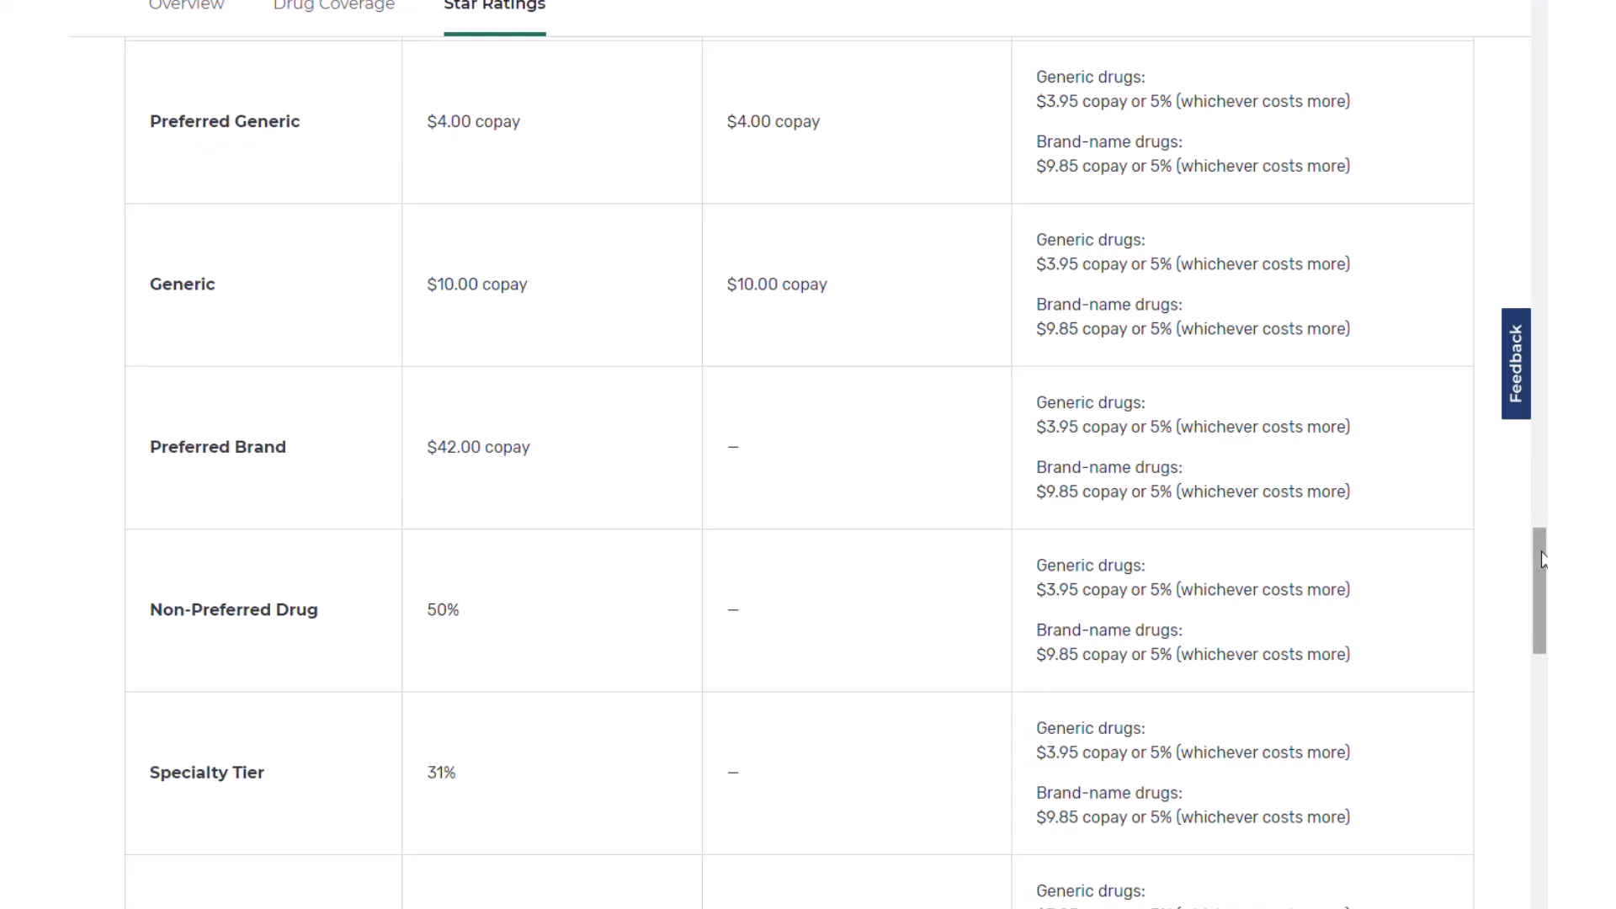
- Check the network status of Yost Pharmacy Inc. and Discount Drug Mart in the plan's drug coverage
{"action": "left_click_drag", "start_coordinate": [1538, 534], "coordinate": [1522, 191]}
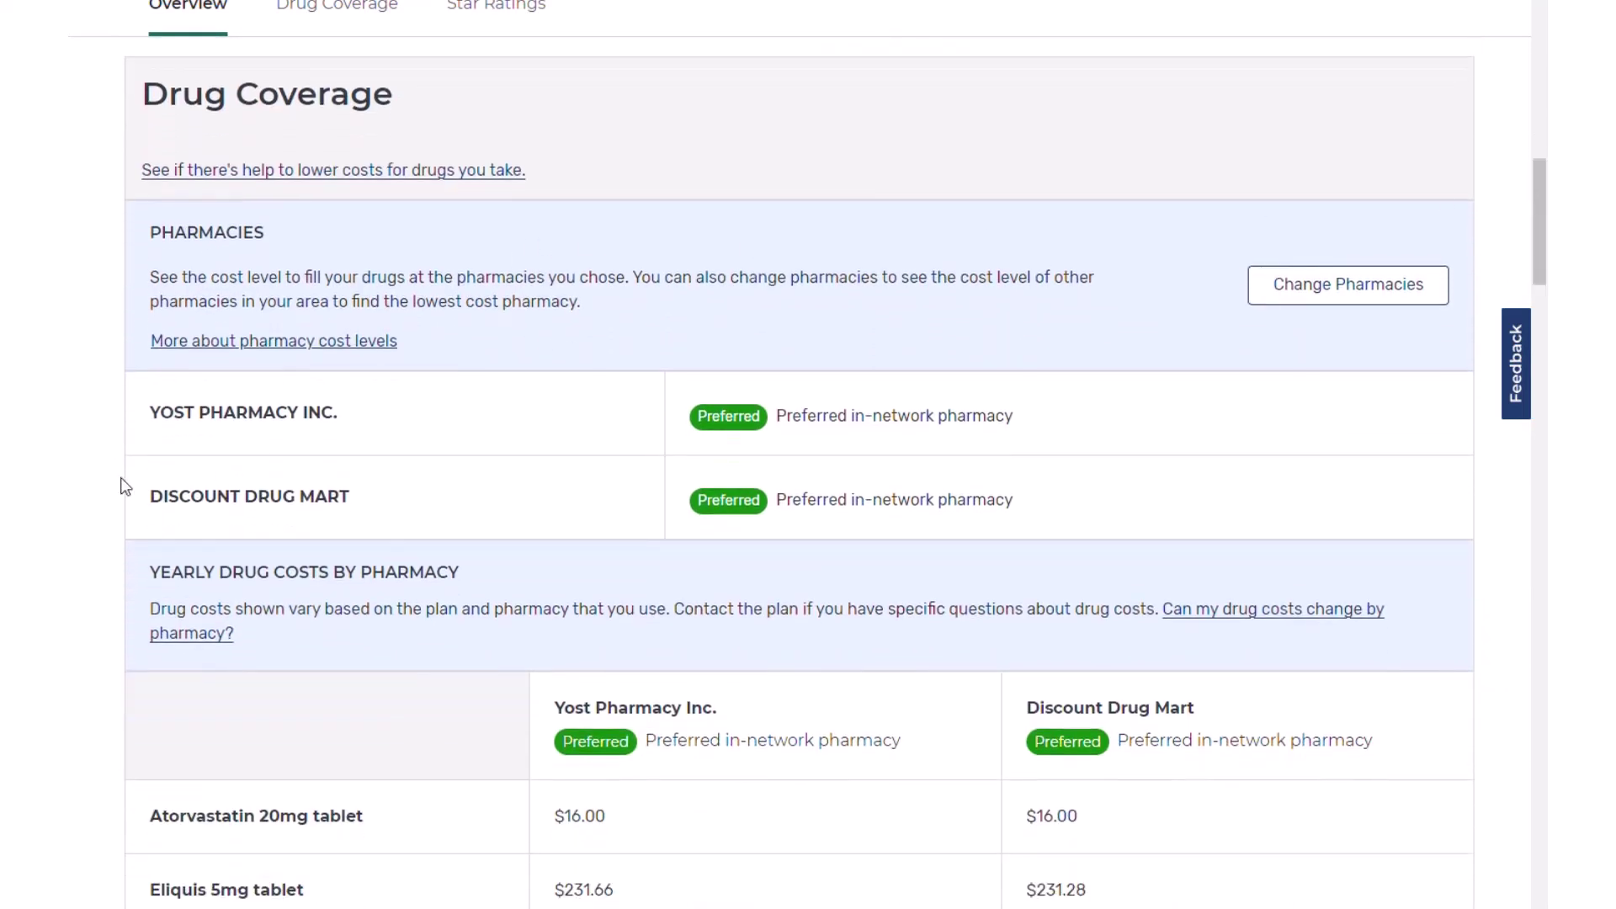
{"action": "left_click_drag", "start_coordinate": [508, 423], "coordinate": [646, 433]}
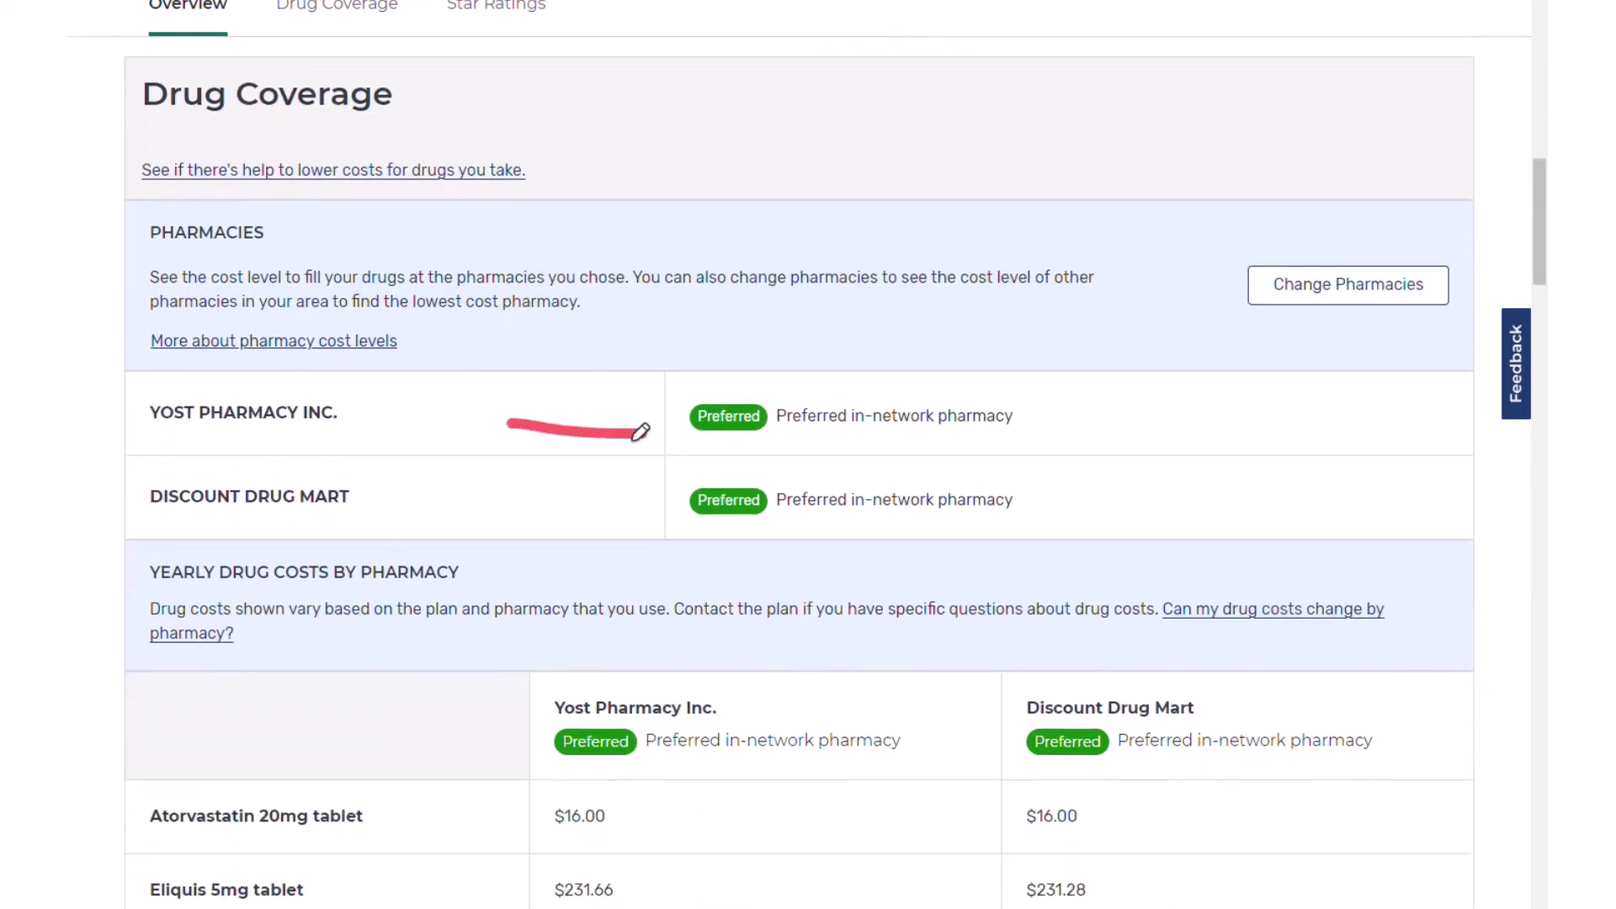
{"action": "left_click_drag", "start_coordinate": [531, 507], "coordinate": [629, 507]}
{"action": "left_click_drag", "start_coordinate": [694, 449], "coordinate": [764, 447]}
{"action": "left_click_drag", "start_coordinate": [705, 530], "coordinate": [754, 530]}
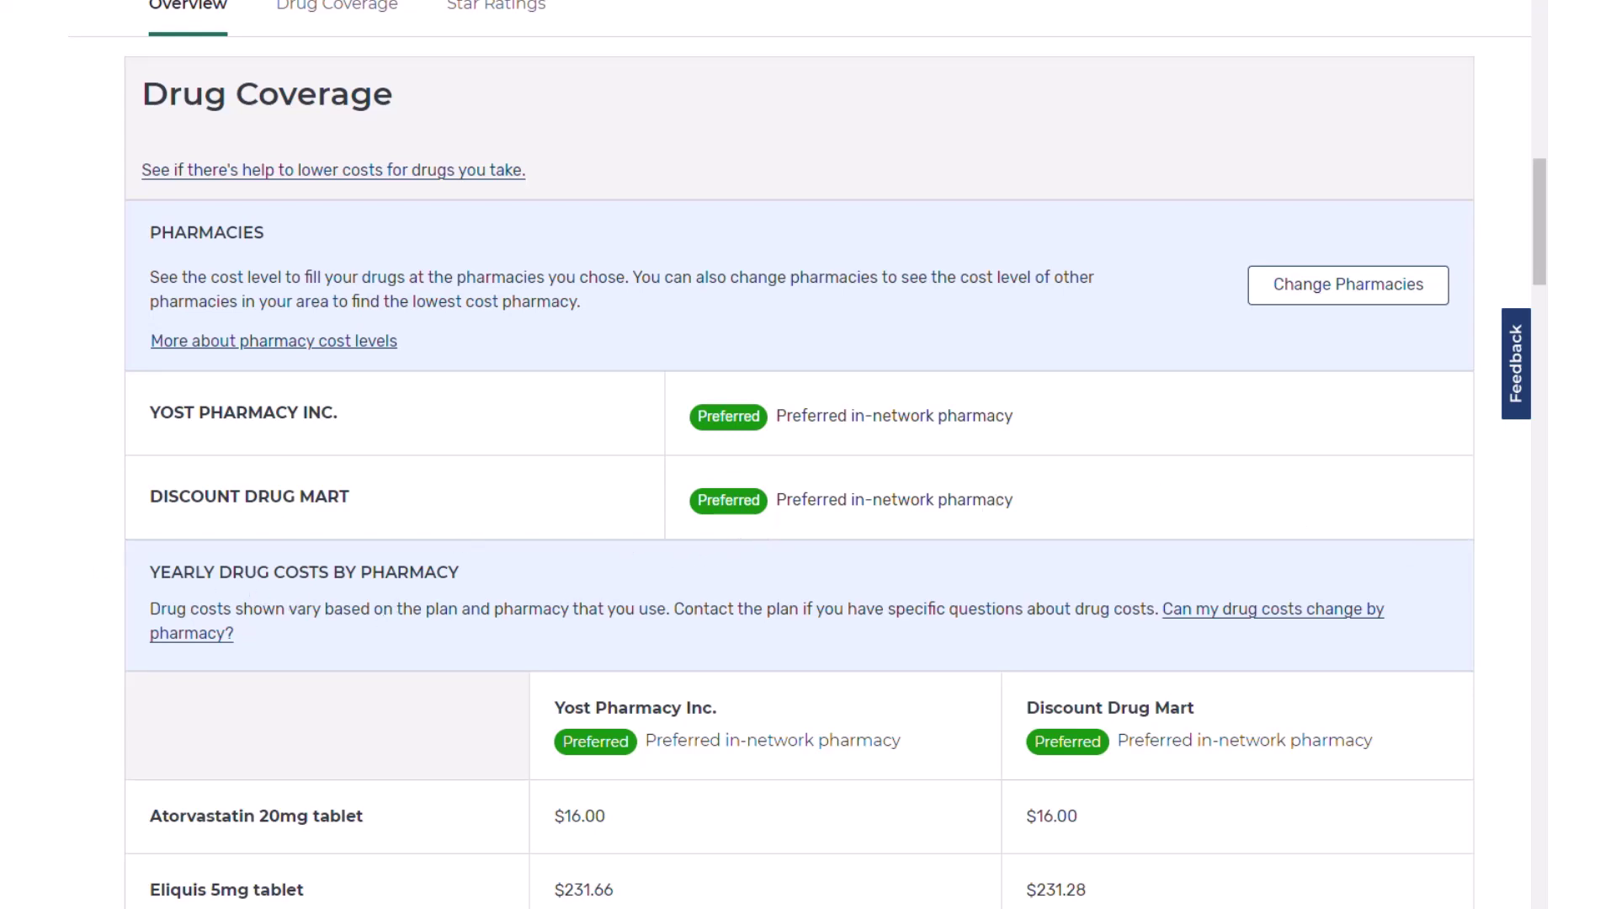
- Review the yearly costs of Atorvastatin, Eliquis and Restasis at Yost Pharmacy Inc
{"action": "scroll", "coordinate": [1234, 502], "scroll_direction": "down", "scroll_amount": 5}
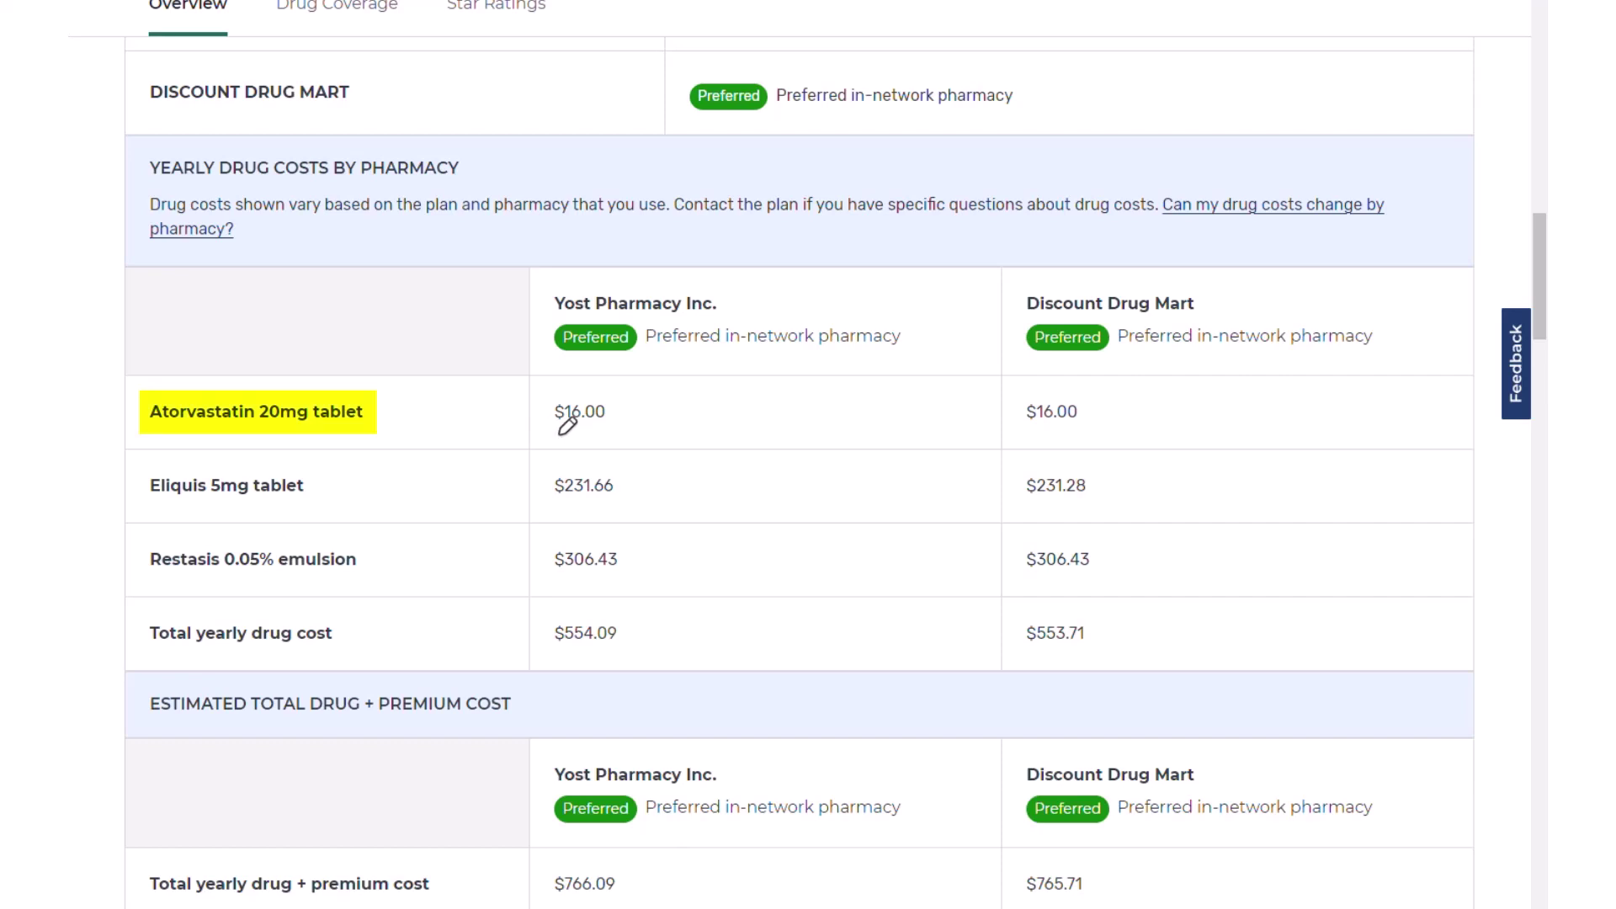
{"action": "left_click_drag", "start_coordinate": [562, 437], "coordinate": [618, 437]}
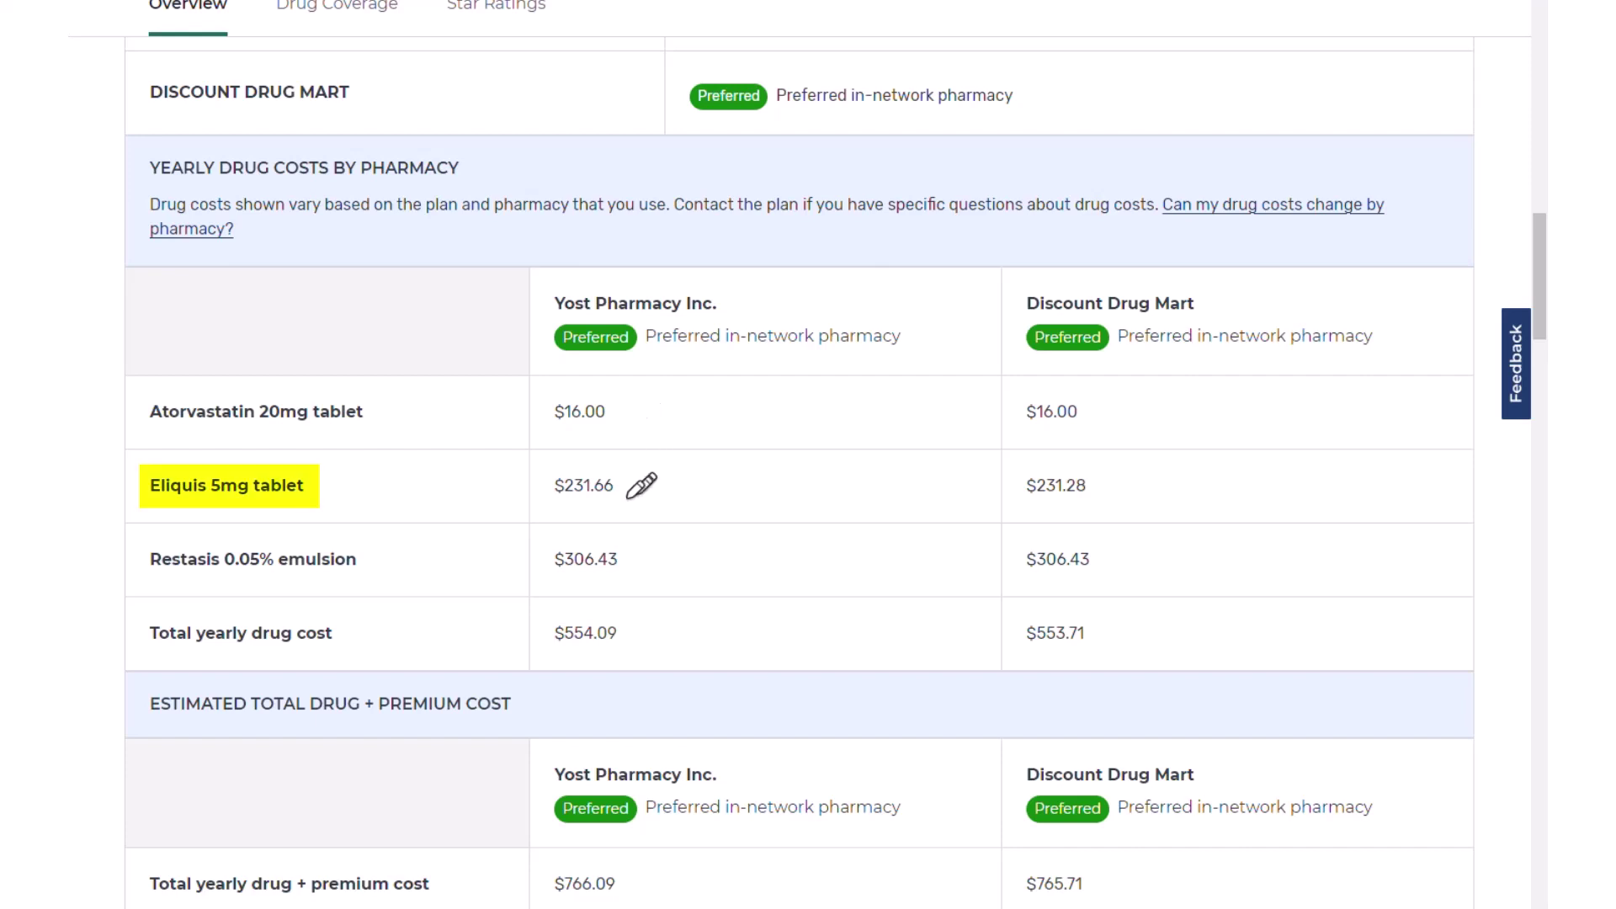
{"action": "left_click_drag", "start_coordinate": [554, 511], "coordinate": [617, 510]}
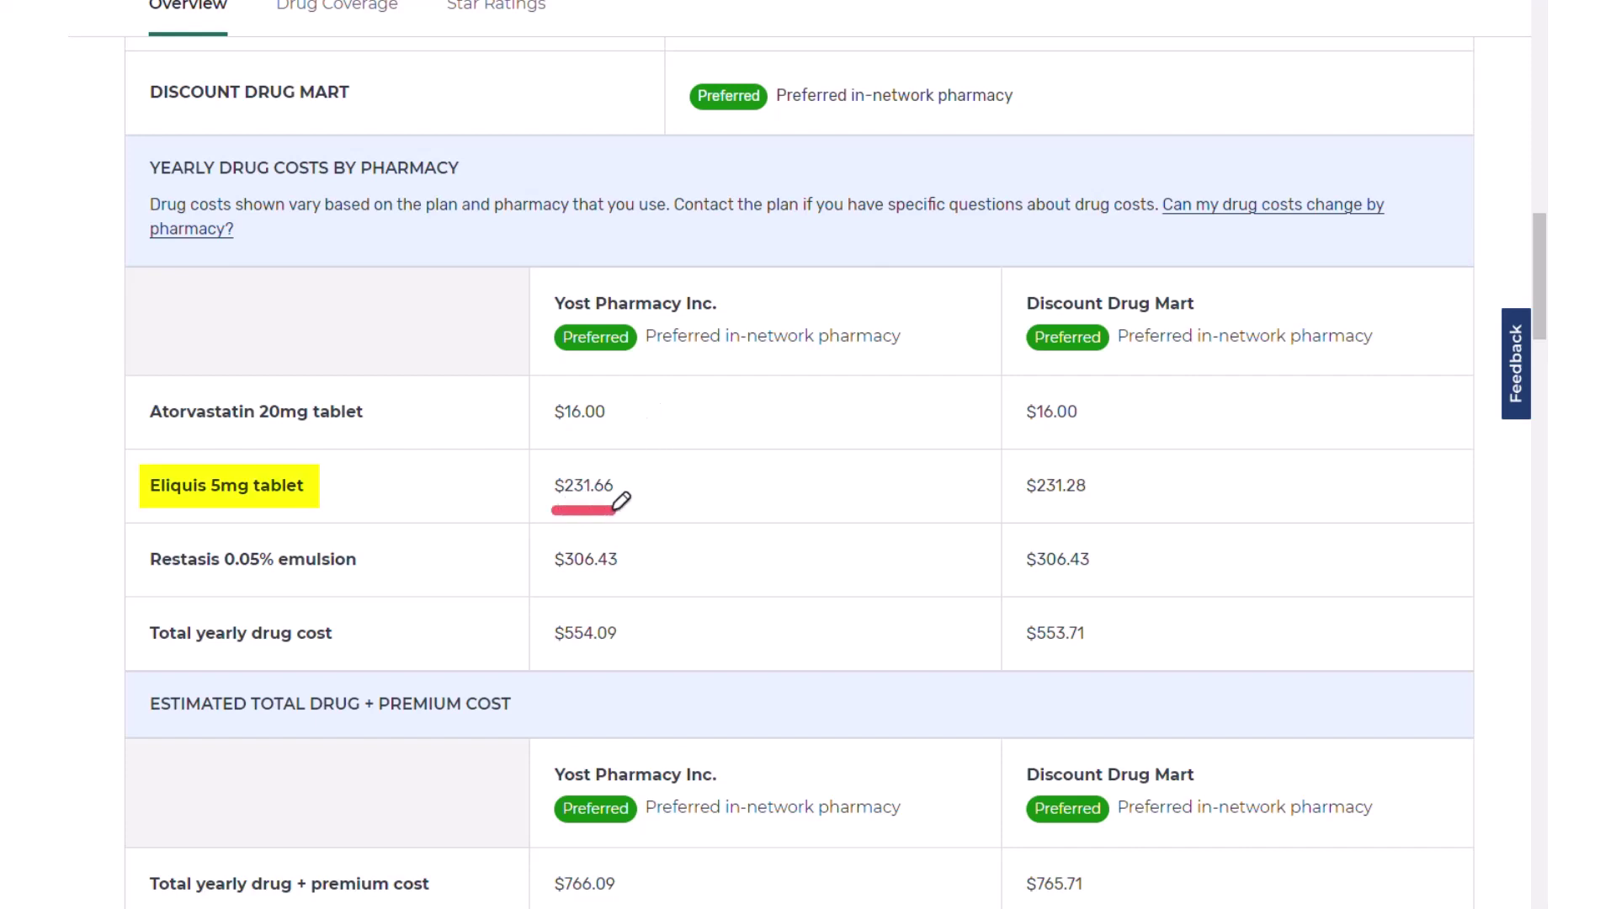
{"action": "mouse_move", "coordinate": [553, 583]}
{"action": "left_mouse_down"}
{"action": "mouse_move", "coordinate": [617, 583]}
{"action": "mouse_move", "coordinate": [620, 608]}
{"action": "mouse_move", "coordinate": [545, 612]}
{"action": "mouse_move", "coordinate": [539, 647]}
{"action": "mouse_move", "coordinate": [634, 635]}
{"action": "mouse_move", "coordinate": [632, 620]}
{"action": "left_mouse_up"}
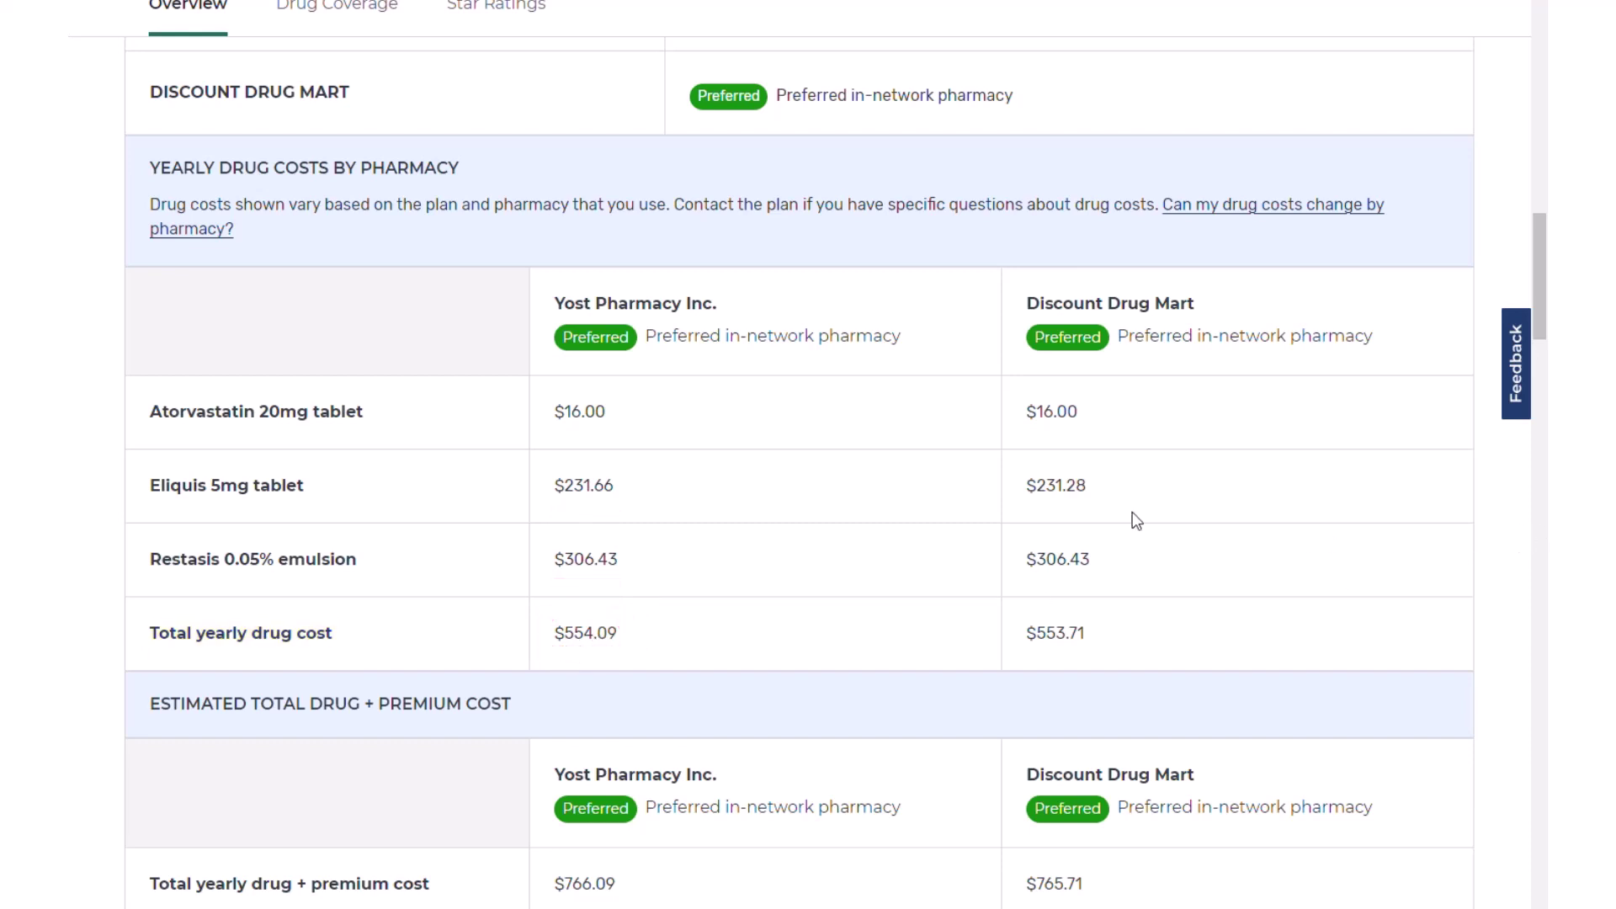
- Check when the coverage gap starts in the plan's estimated total drug and premium cost
{"action": "scroll", "coordinate": [1133, 512], "scroll_direction": "down", "scroll_amount": 7}
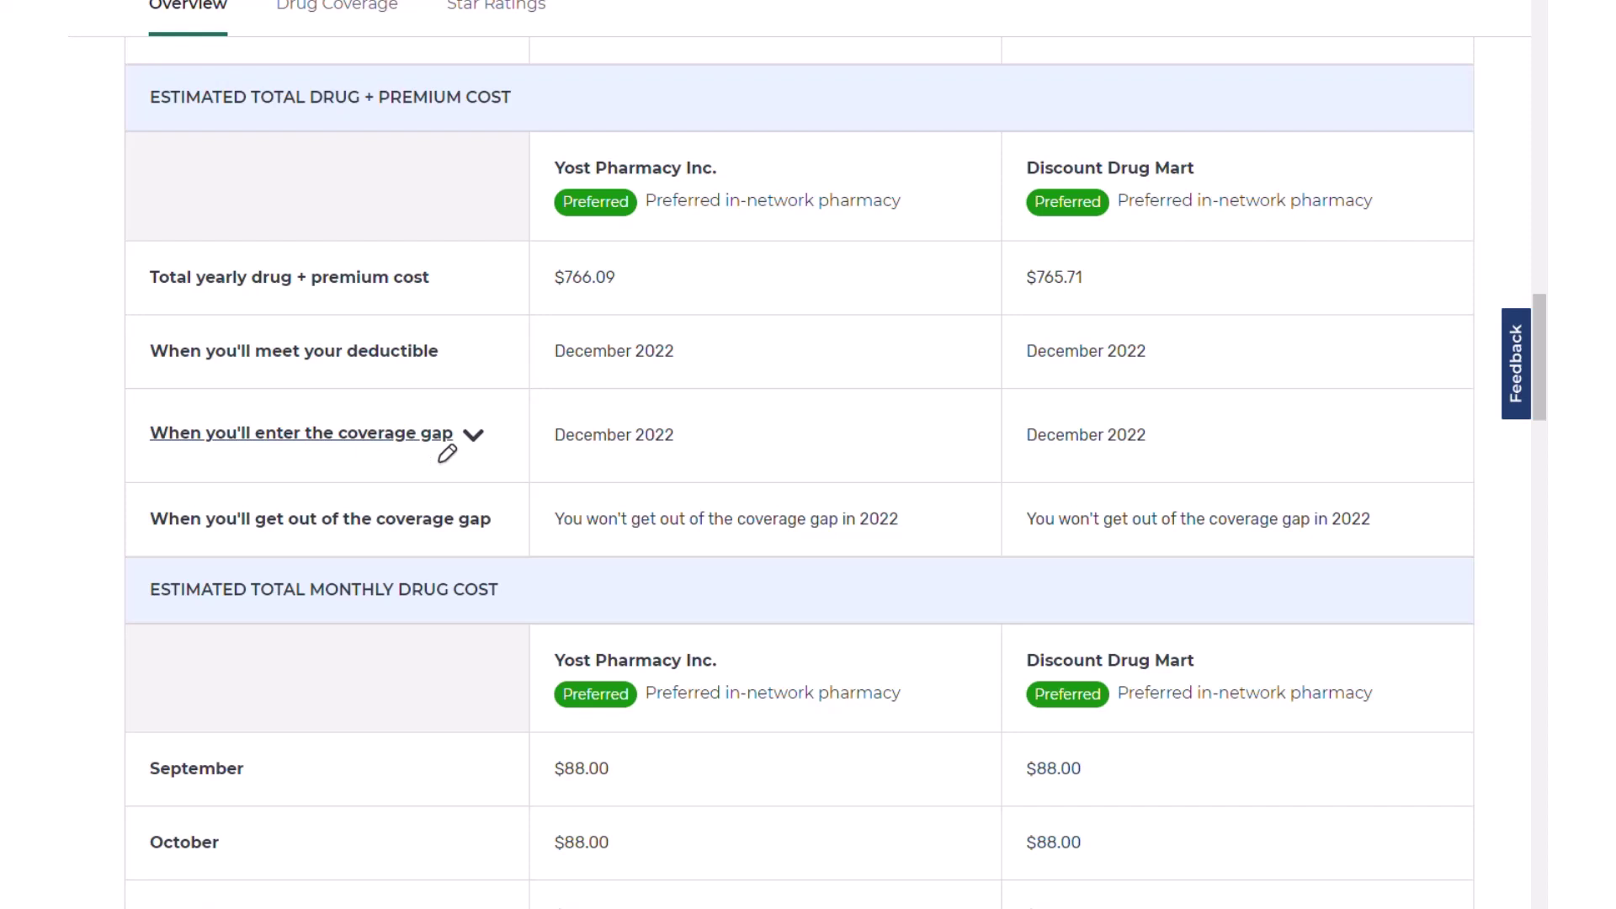
{"action": "left_click_drag", "start_coordinate": [176, 461], "coordinate": [458, 461]}
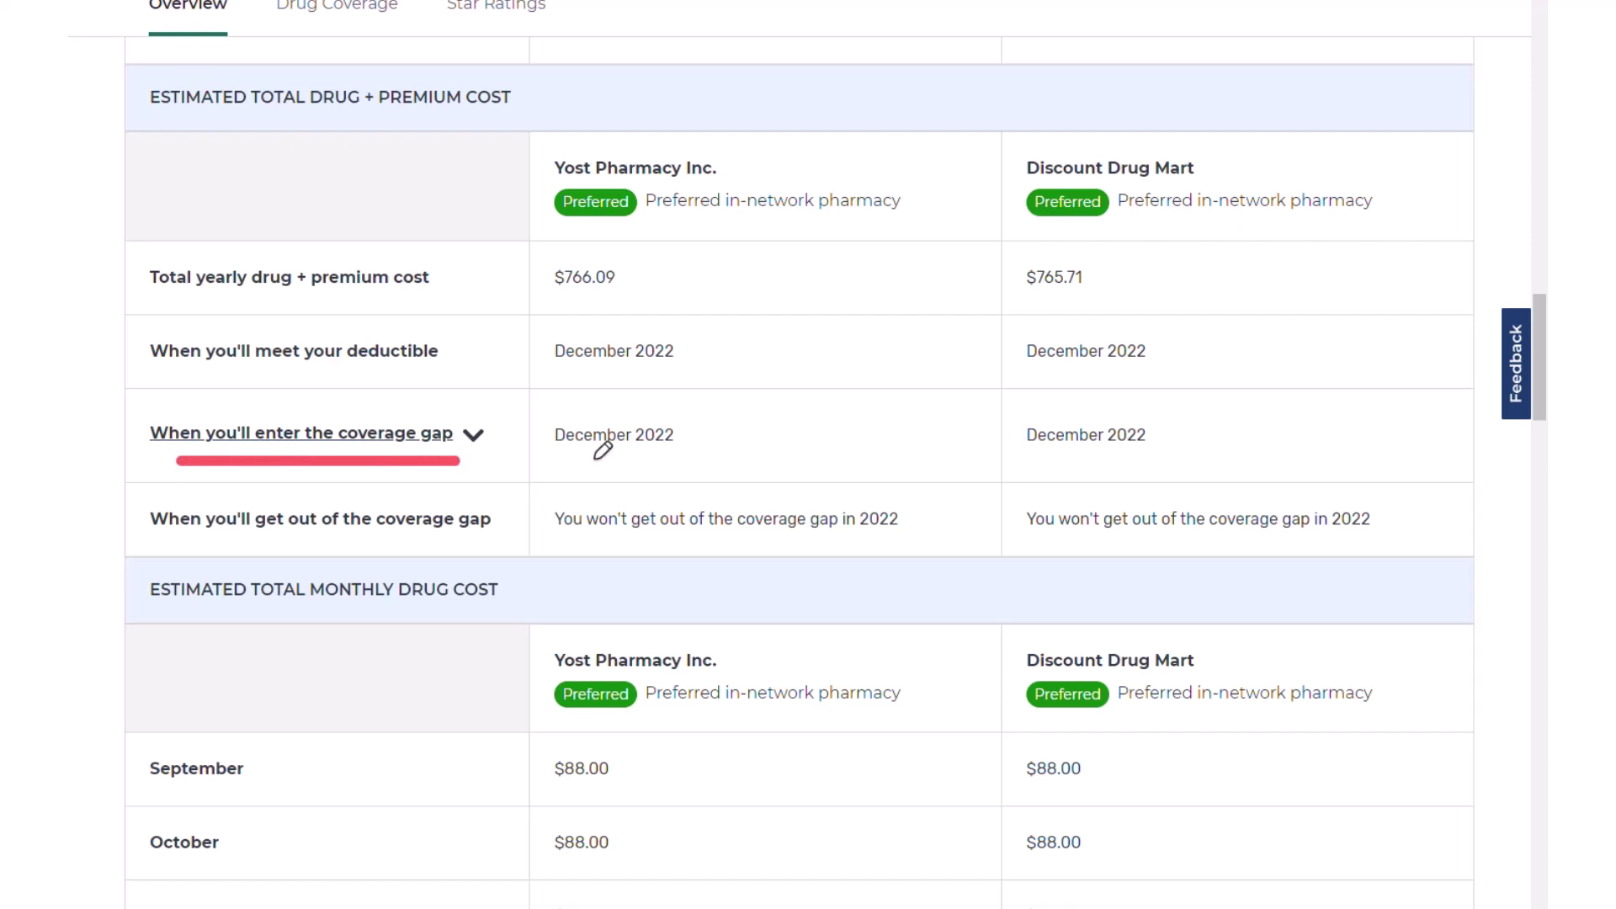
{"action": "left_click_drag", "start_coordinate": [558, 459], "coordinate": [669, 459]}
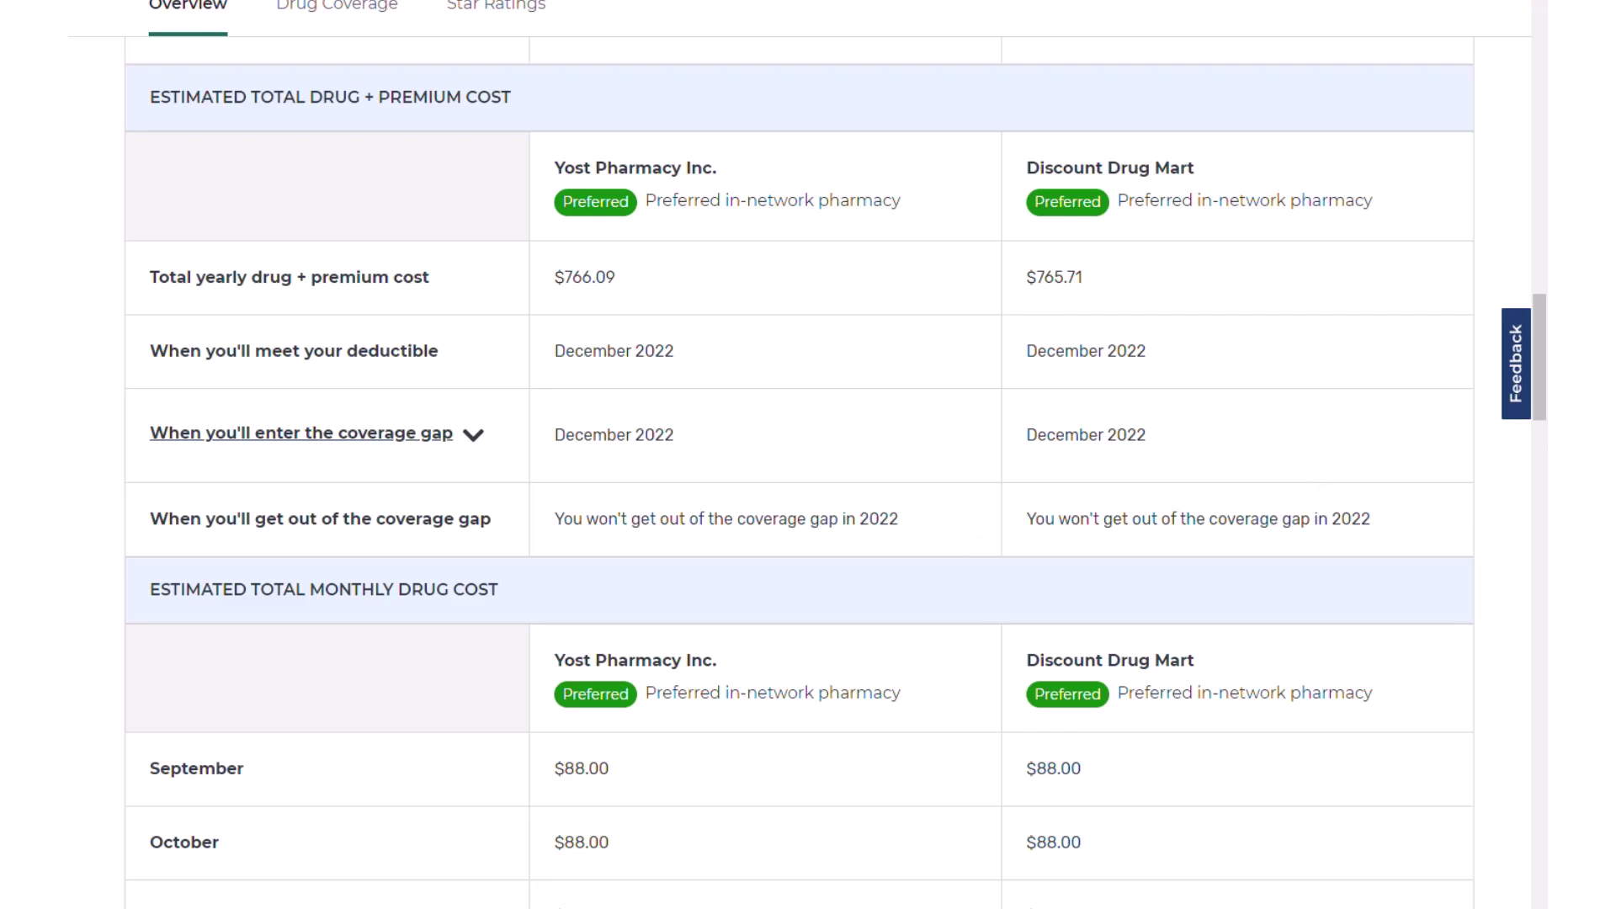
- Review the estimated total monthly drug costs from September through December at Yost Pharmacy Inc
{"action": "scroll", "coordinate": [1035, 455], "scroll_direction": "down", "scroll_amount": 5}
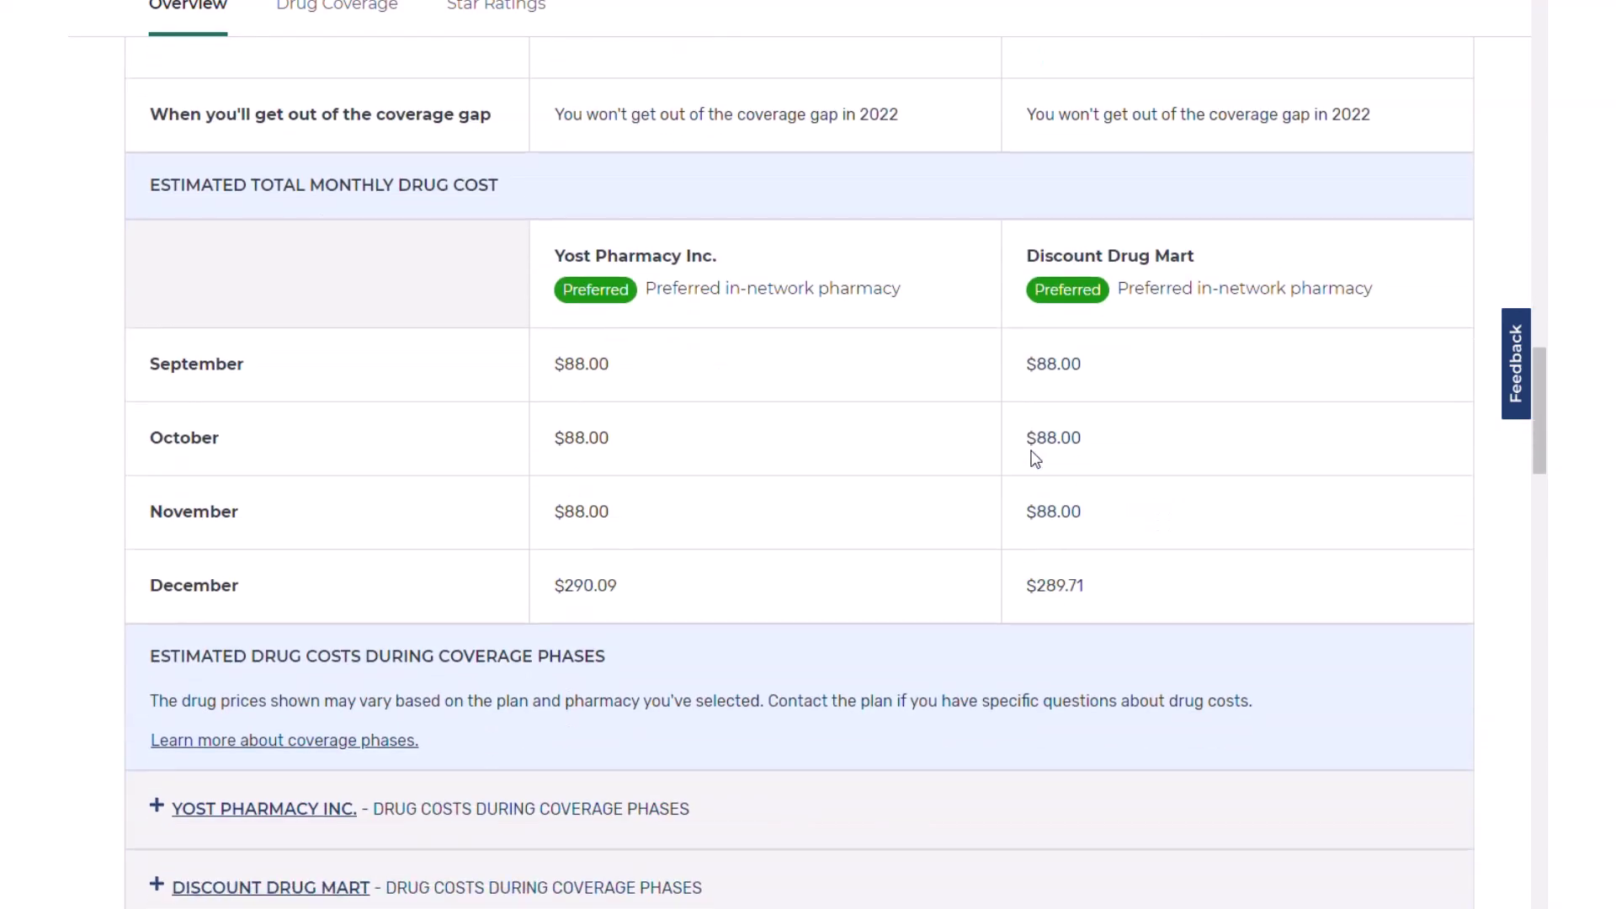
{"action": "mouse_move", "coordinate": [140, 347]}
{"action": "left_mouse_down"}
{"action": "mouse_move", "coordinate": [251, 381]}
{"action": "mouse_move", "coordinate": [236, 384]}
{"action": "left_mouse_up"}
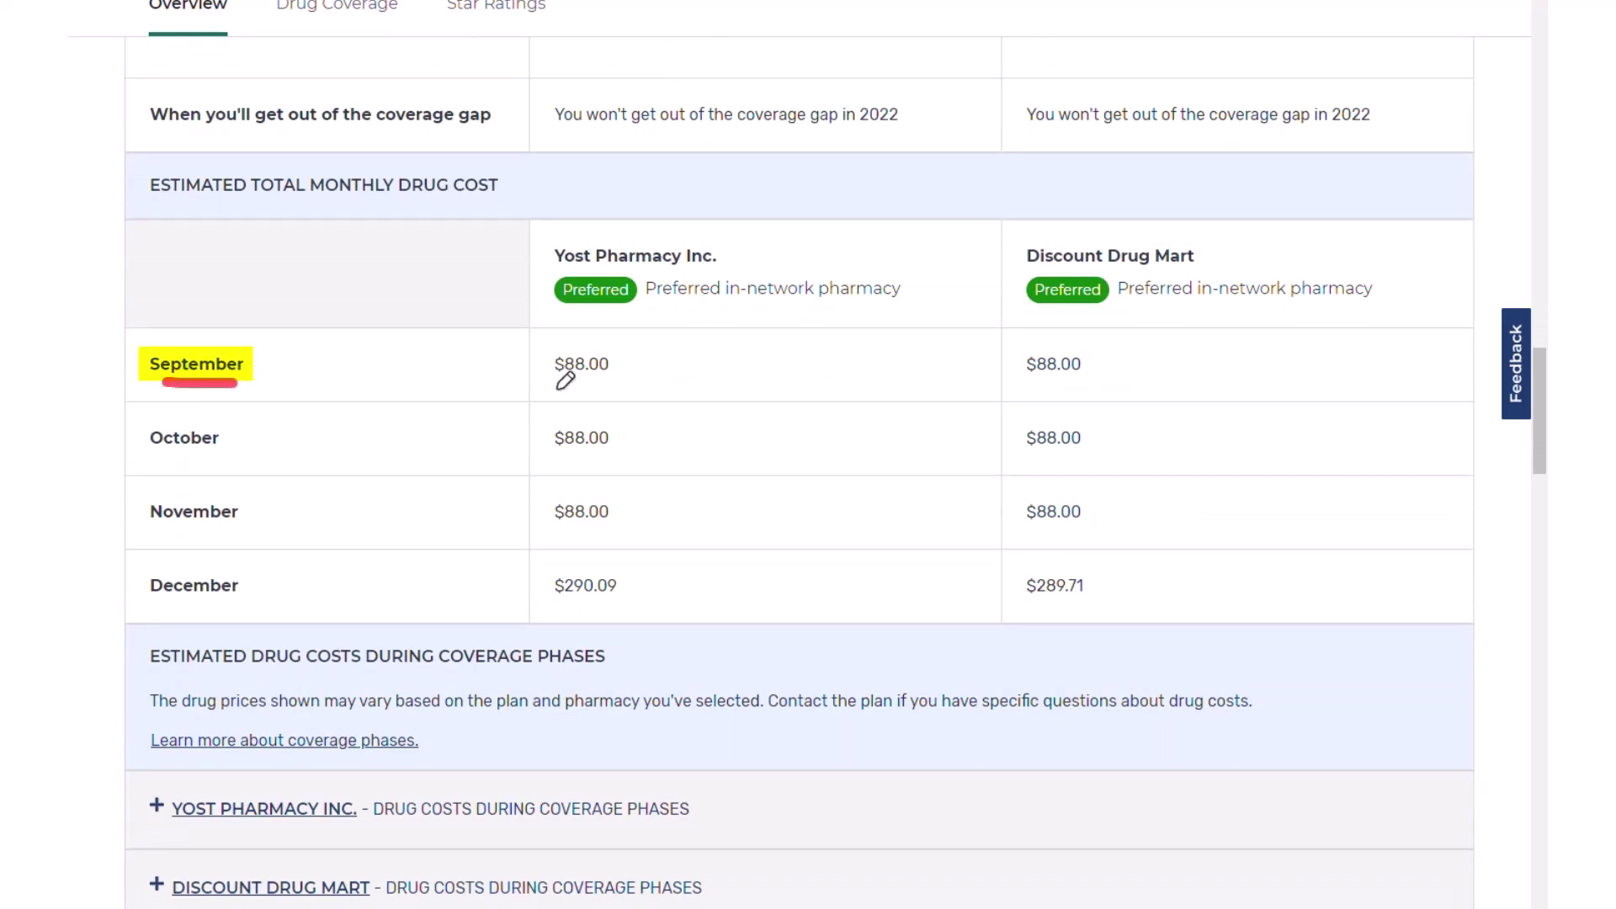
{"action": "left_click_drag", "start_coordinate": [553, 390], "coordinate": [617, 390]}
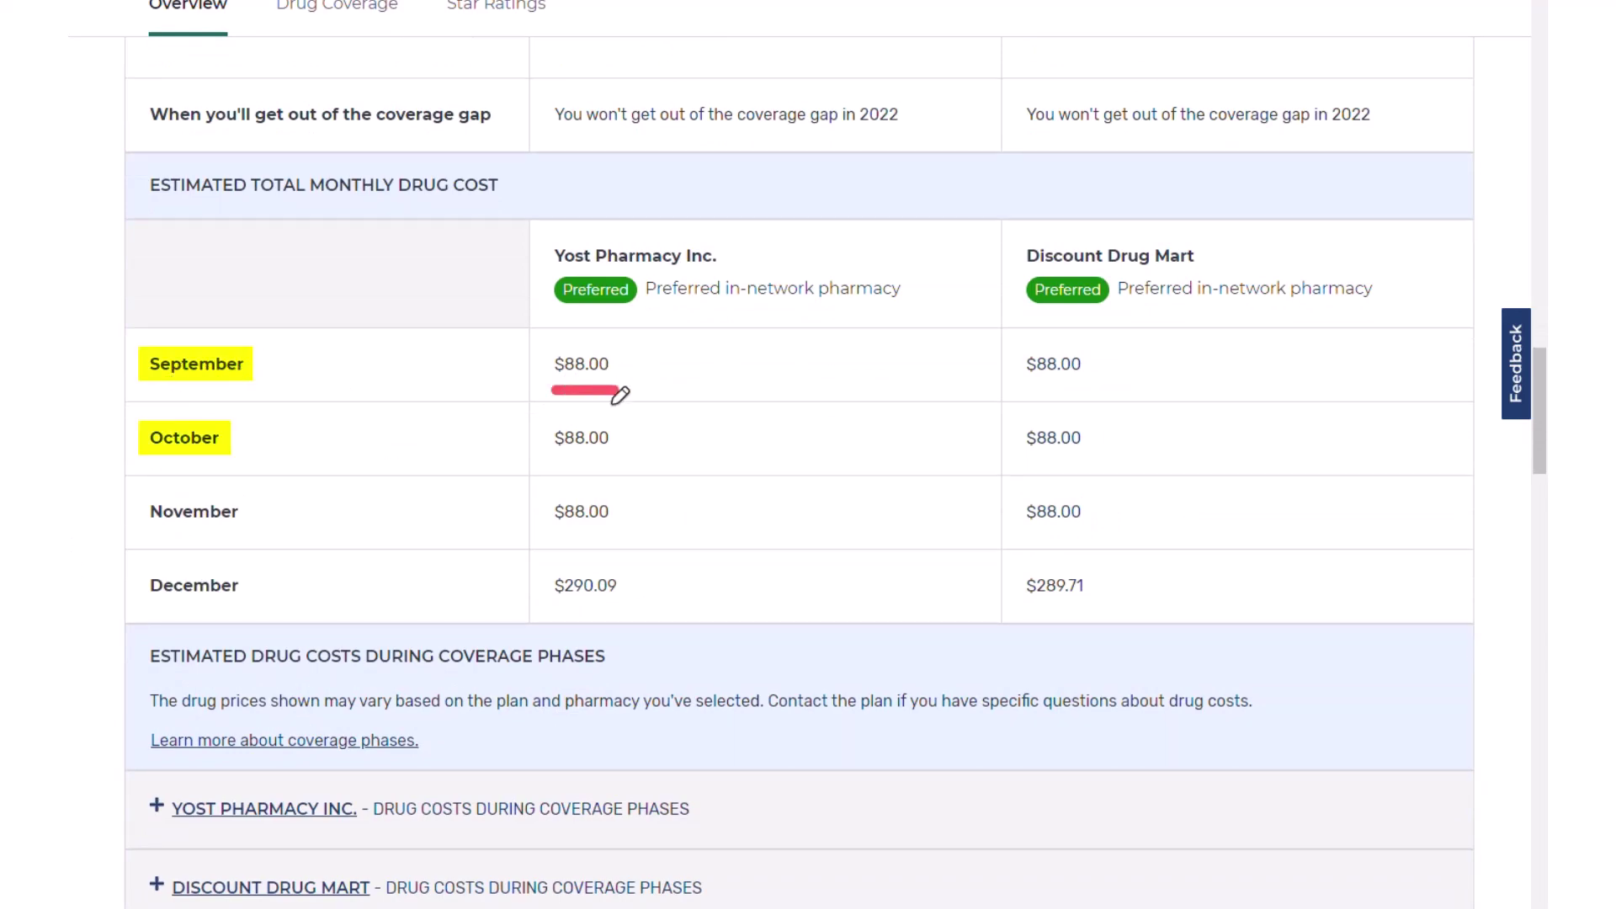
{"action": "left_click_drag", "start_coordinate": [559, 462], "coordinate": [612, 462]}
{"action": "left_click_drag", "start_coordinate": [552, 536], "coordinate": [581, 536]}
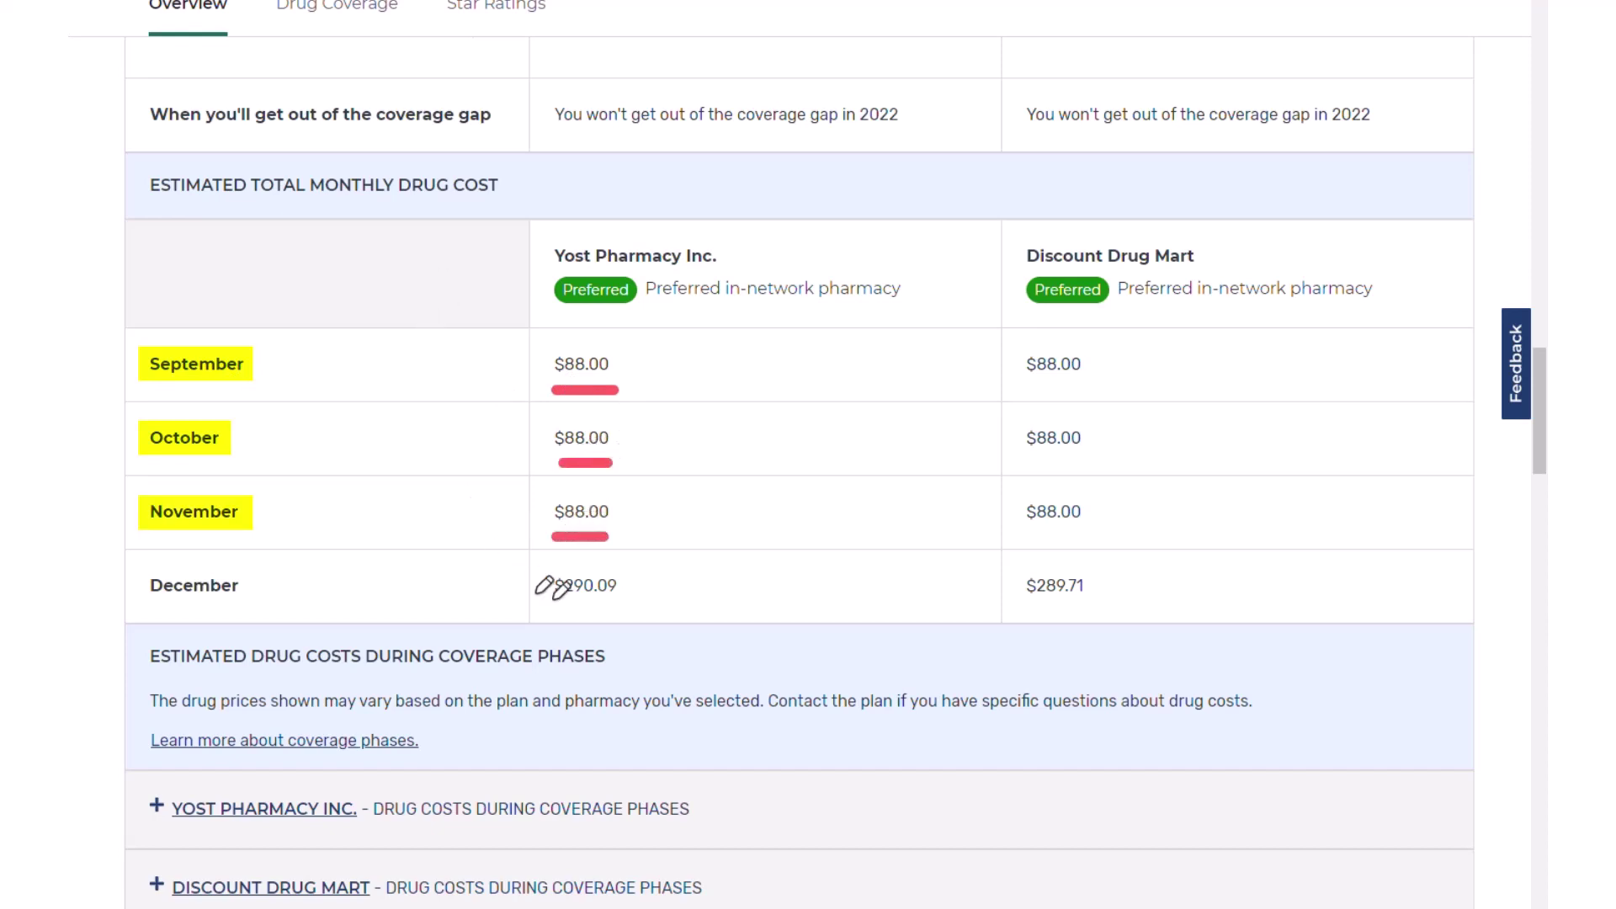
{"action": "left_click_drag", "start_coordinate": [552, 609], "coordinate": [619, 609]}
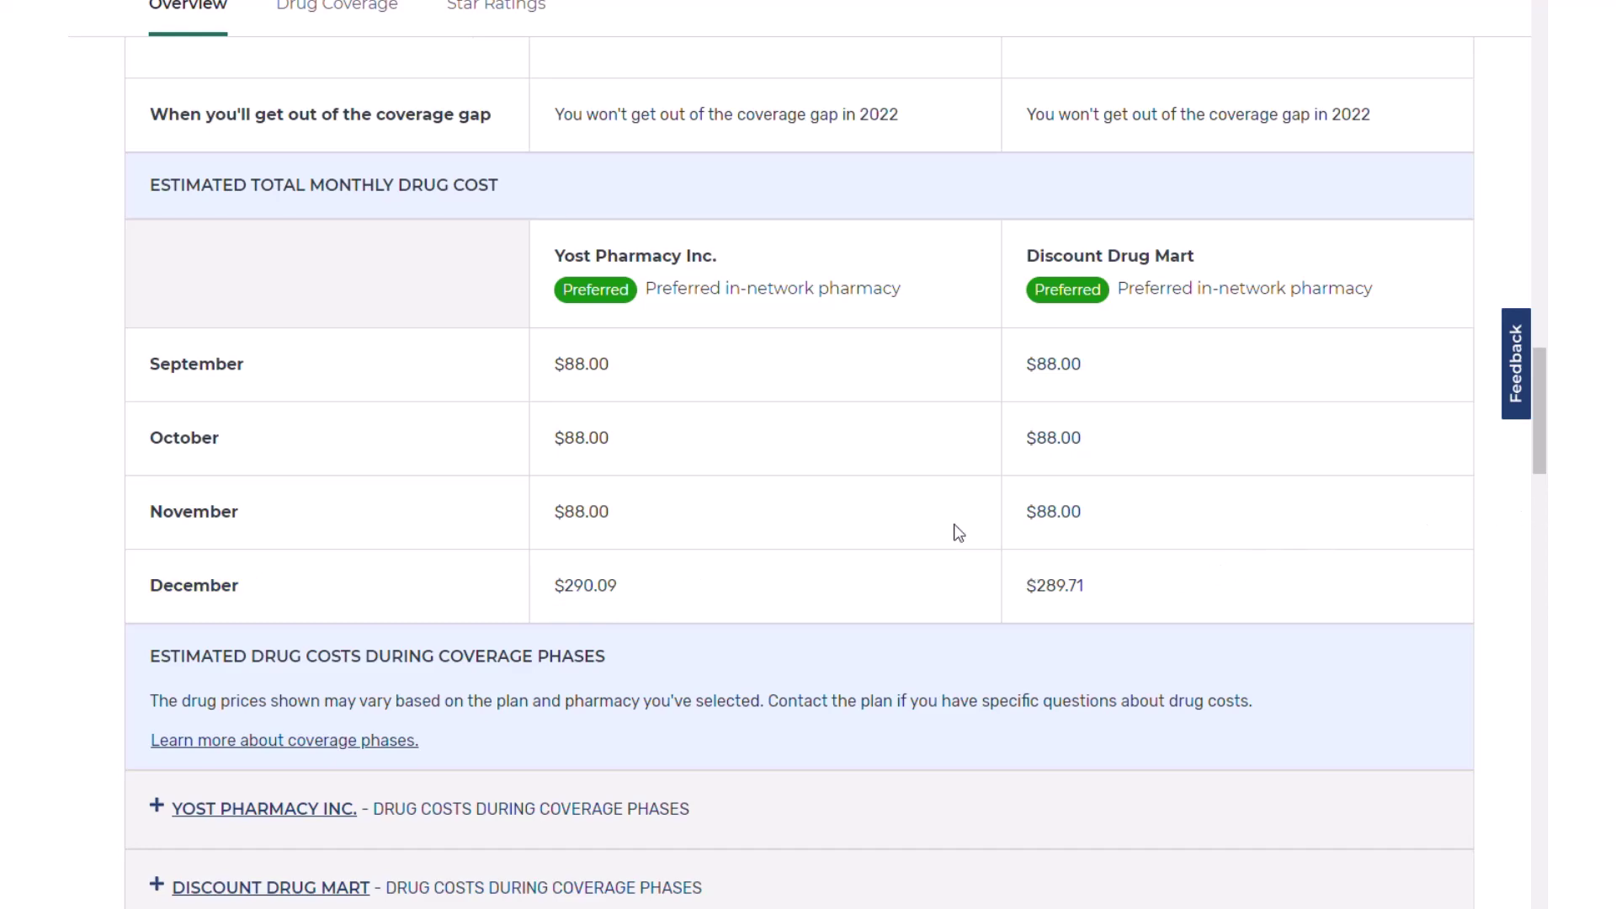
- Expand Yost Pharmacy Inc.'s drug costs during coverage phases and check the retail costs of Atorvastatin, Eliquis and Restasis
{"action": "scroll", "coordinate": [1125, 518], "scroll_direction": "down", "scroll_amount": 5}
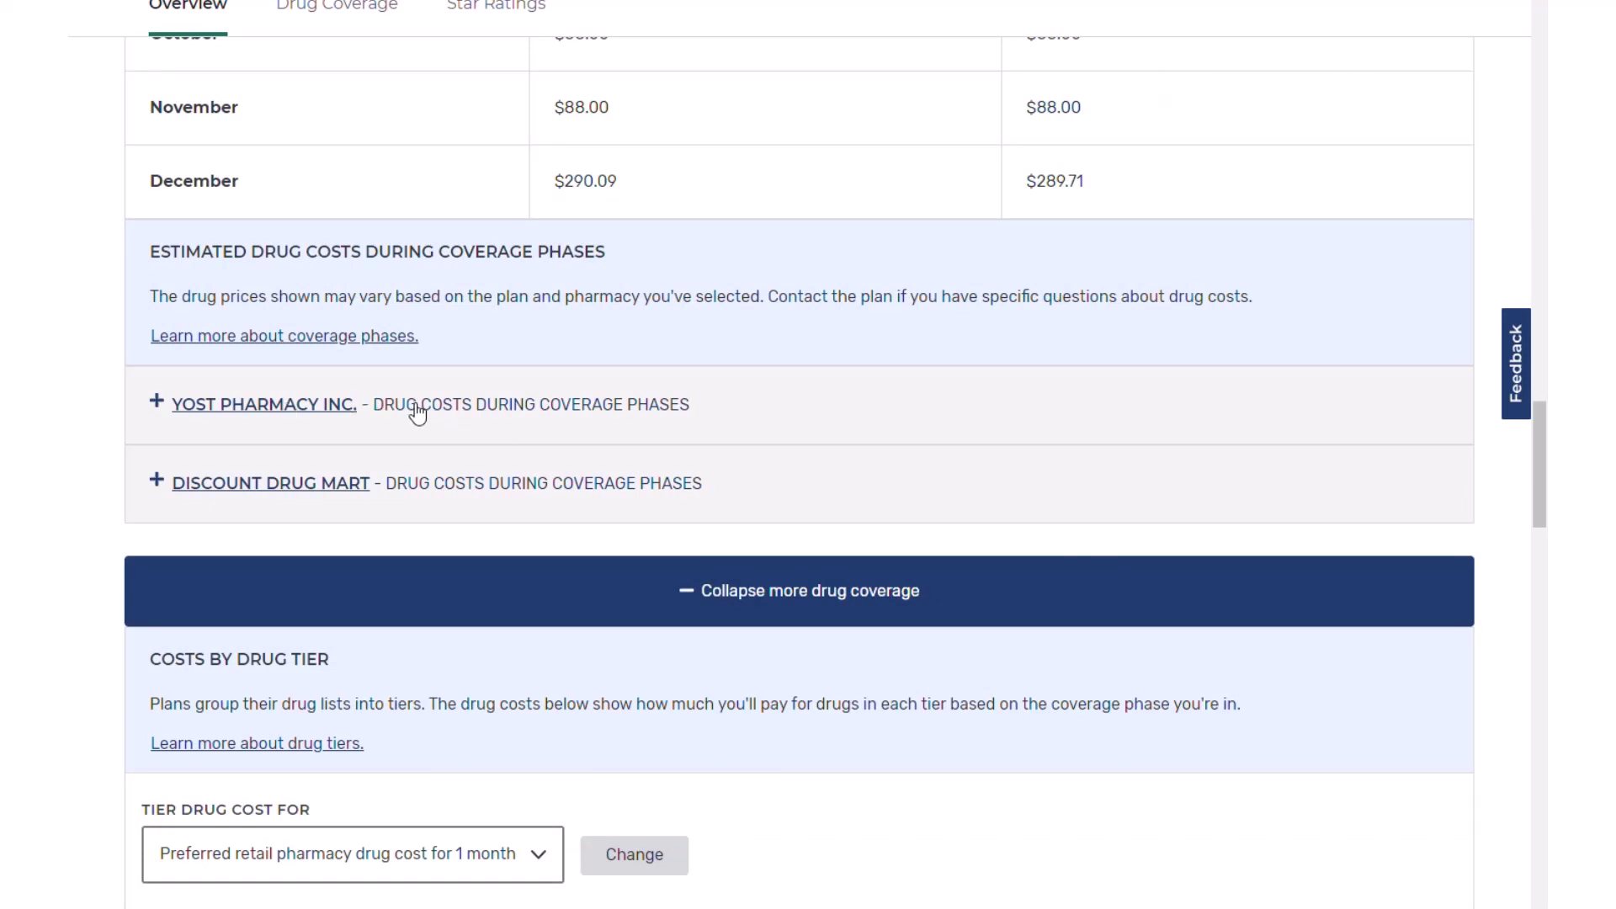
{"action": "left_click", "coordinate": [417, 410]}
{"action": "scroll", "coordinate": [733, 482], "scroll_direction": "down", "scroll_amount": 2}
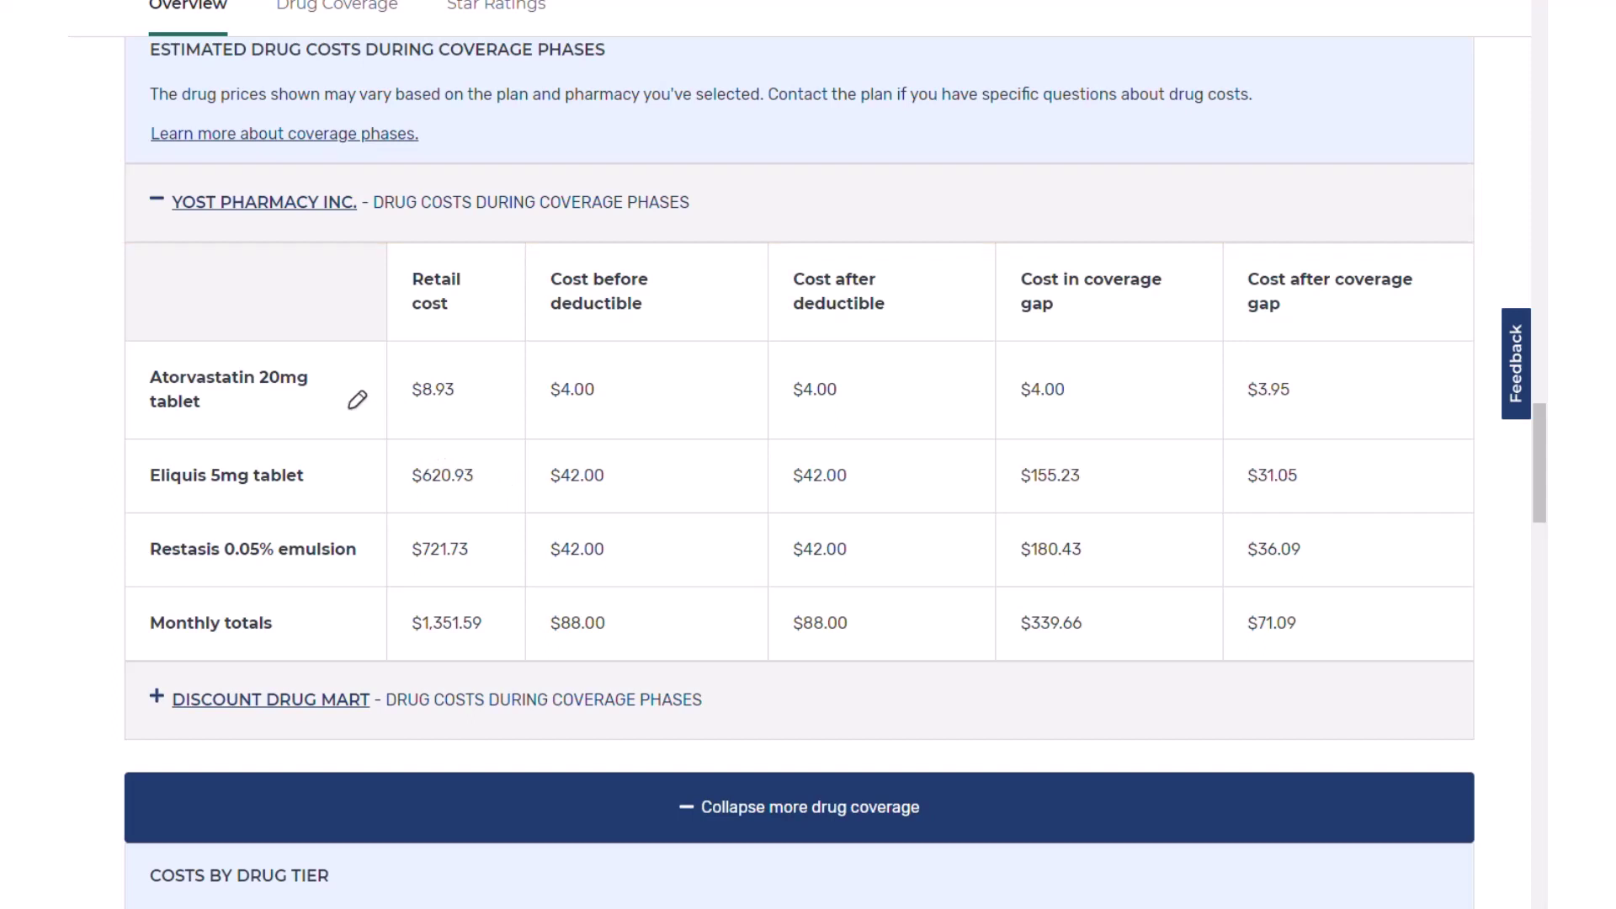
{"action": "left_click_drag", "start_coordinate": [357, 383], "coordinate": [357, 458]}
{"action": "left_click_drag", "start_coordinate": [356, 576], "coordinate": [353, 594]}
{"action": "mouse_move", "coordinate": [484, 282]}
{"action": "left_mouse_down"}
{"action": "mouse_move", "coordinate": [473, 262]}
{"action": "mouse_move", "coordinate": [430, 261]}
{"action": "mouse_move", "coordinate": [450, 331]}
{"action": "mouse_move", "coordinate": [486, 288]}
{"action": "mouse_move", "coordinate": [476, 266]}
{"action": "left_mouse_up"}
{"action": "mouse_move", "coordinate": [463, 416]}
{"action": "left_mouse_down"}
{"action": "mouse_move", "coordinate": [406, 415]}
{"action": "mouse_move", "coordinate": [464, 415]}
{"action": "left_mouse_up"}
{"action": "mouse_move", "coordinate": [433, 499]}
{"action": "left_mouse_down"}
{"action": "mouse_move", "coordinate": [408, 499]}
{"action": "mouse_move", "coordinate": [475, 499]}
{"action": "left_mouse_up"}
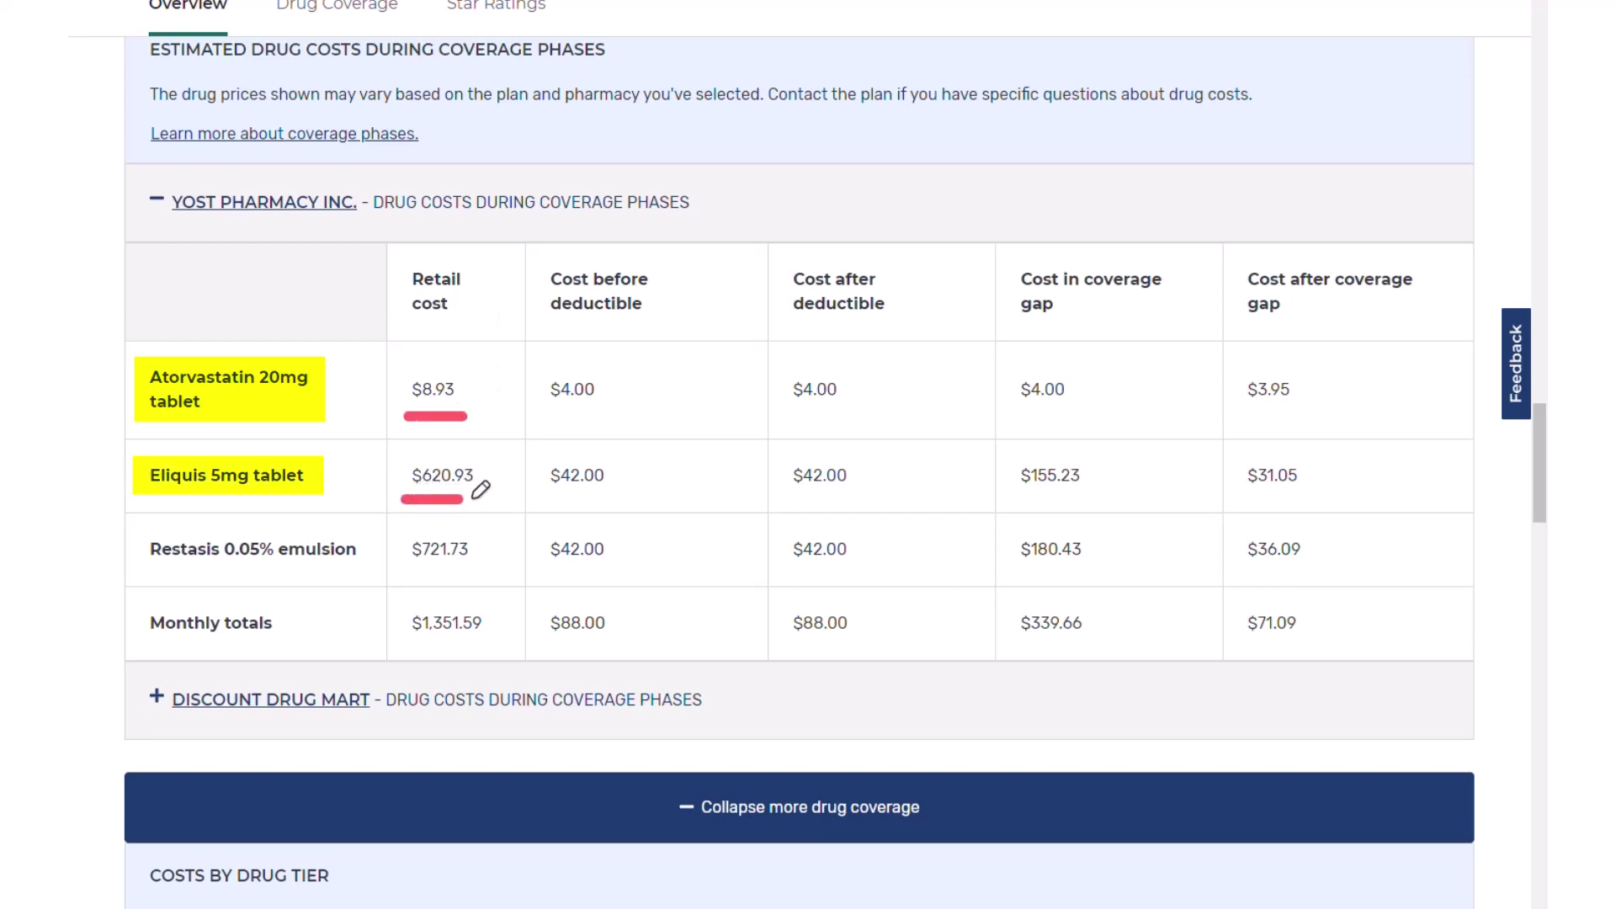
{"action": "mouse_move", "coordinate": [430, 571]}
{"action": "left_mouse_down"}
{"action": "mouse_move", "coordinate": [413, 571]}
{"action": "mouse_move", "coordinate": [471, 571]}
{"action": "left_mouse_up"}
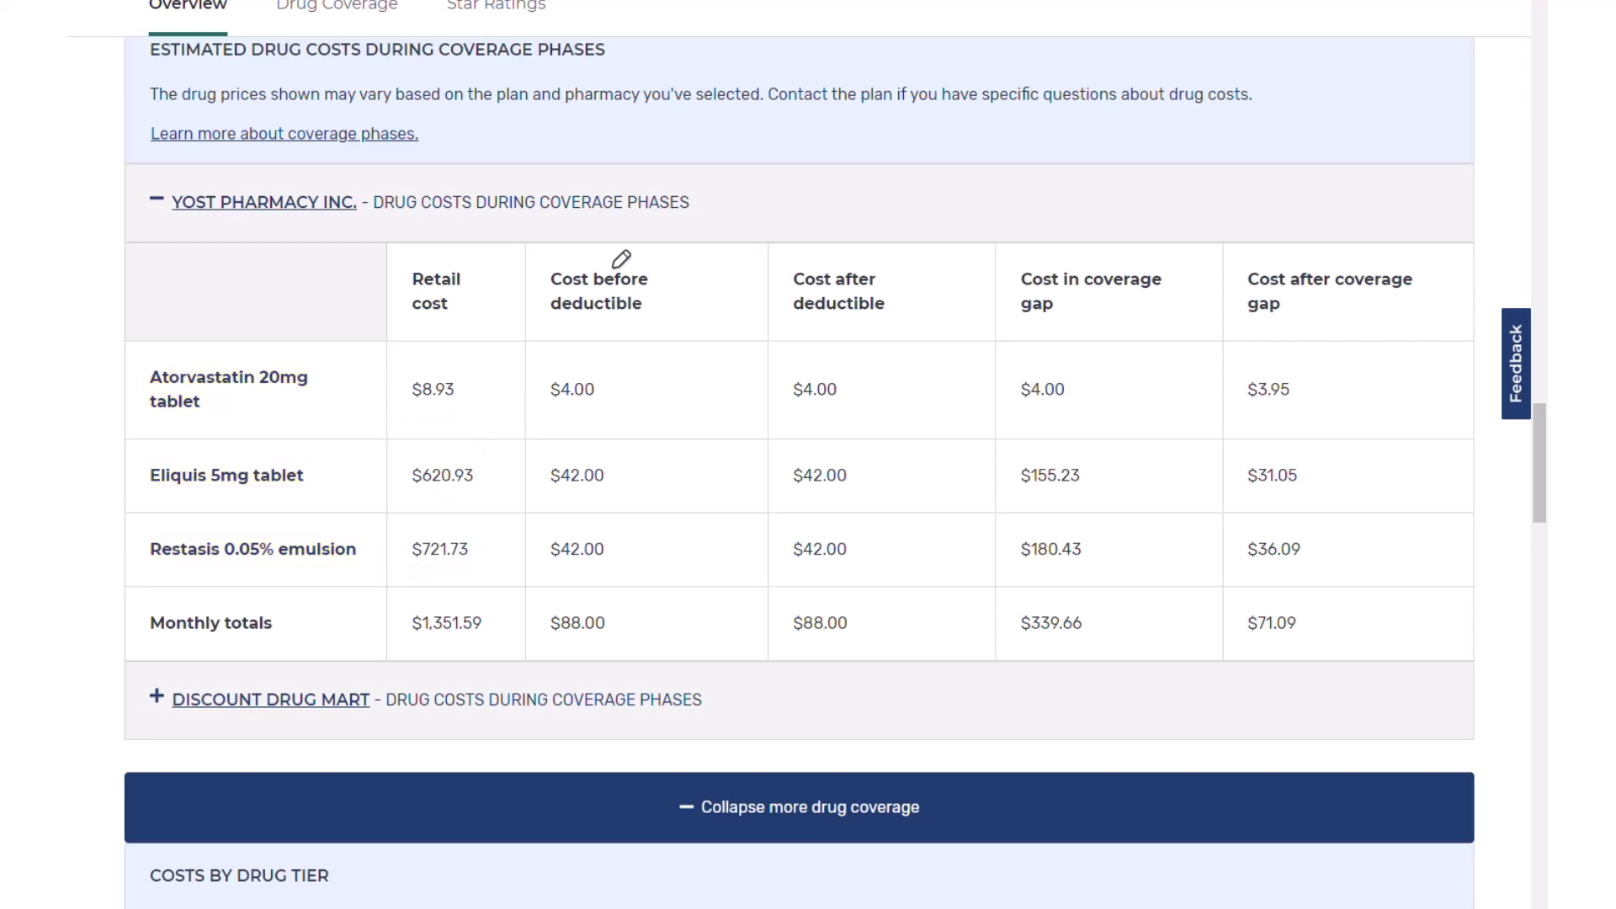
- Examine the four coverage phase columns, from cost before deductible to cost after coverage gap, in Yost Pharmacy Inc.'s table
{"action": "left_click_drag", "start_coordinate": [562, 329], "coordinate": [659, 330]}
{"action": "mouse_move", "coordinate": [655, 158]}
{"action": "left_mouse_down"}
{"action": "mouse_move", "coordinate": [655, 269]}
{"action": "mouse_move", "coordinate": [673, 244]}
{"action": "left_mouse_up"}
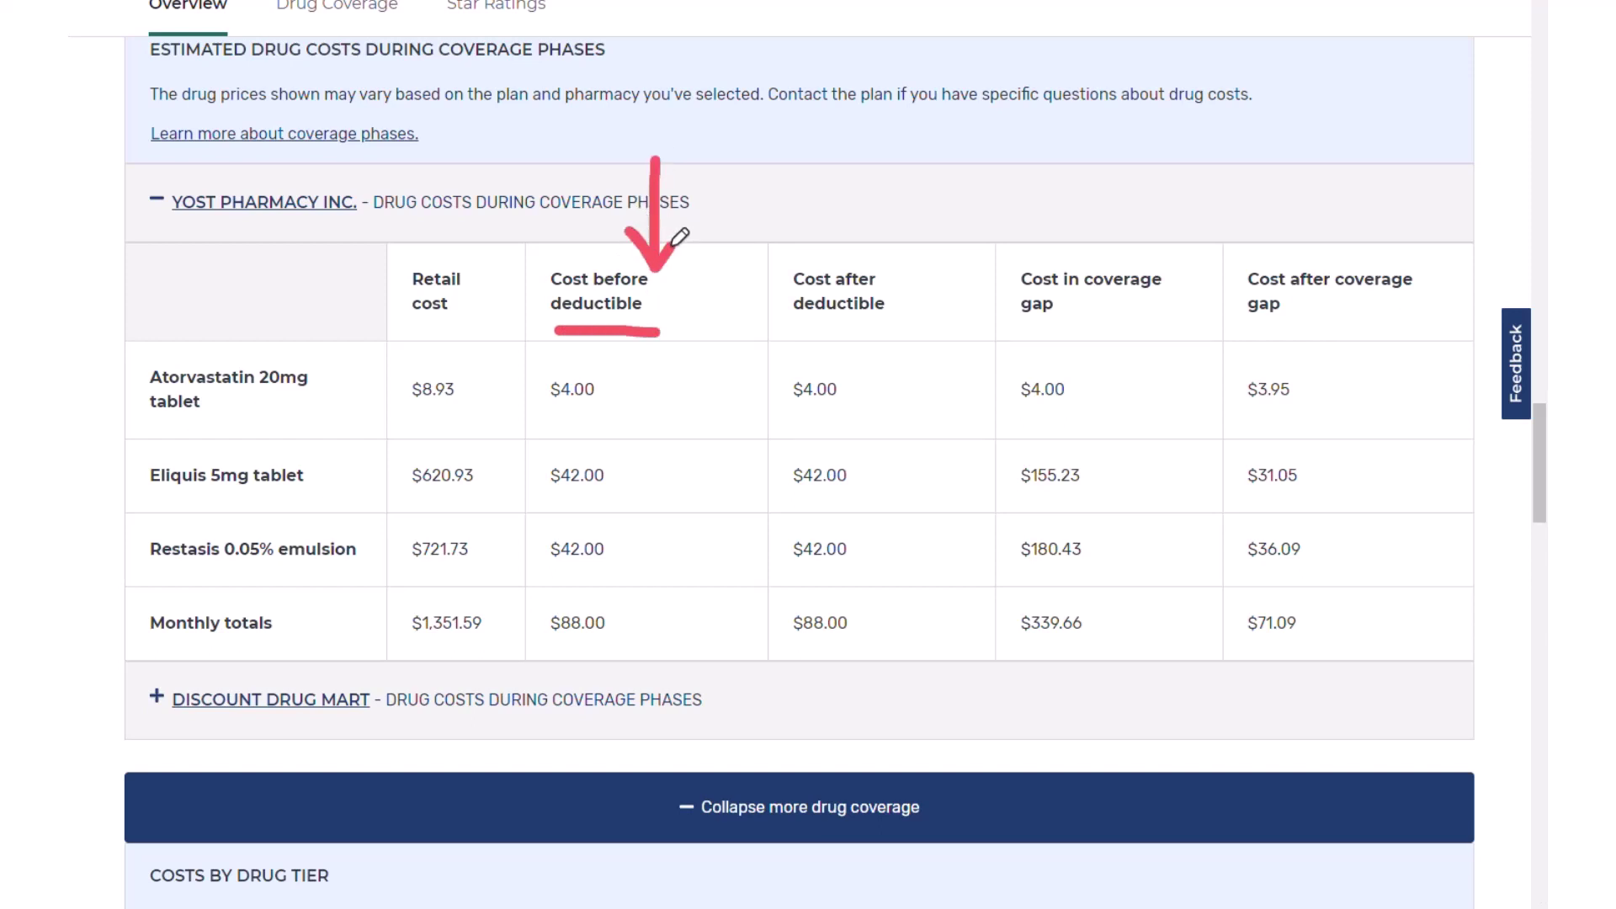
{"action": "left_click_drag", "start_coordinate": [810, 327], "coordinate": [885, 327]}
{"action": "left_click_drag", "start_coordinate": [890, 169], "coordinate": [879, 270]}
{"action": "mouse_move", "coordinate": [856, 236]}
{"action": "left_mouse_down"}
{"action": "mouse_move", "coordinate": [879, 271]}
{"action": "mouse_move", "coordinate": [906, 244]}
{"action": "left_mouse_up"}
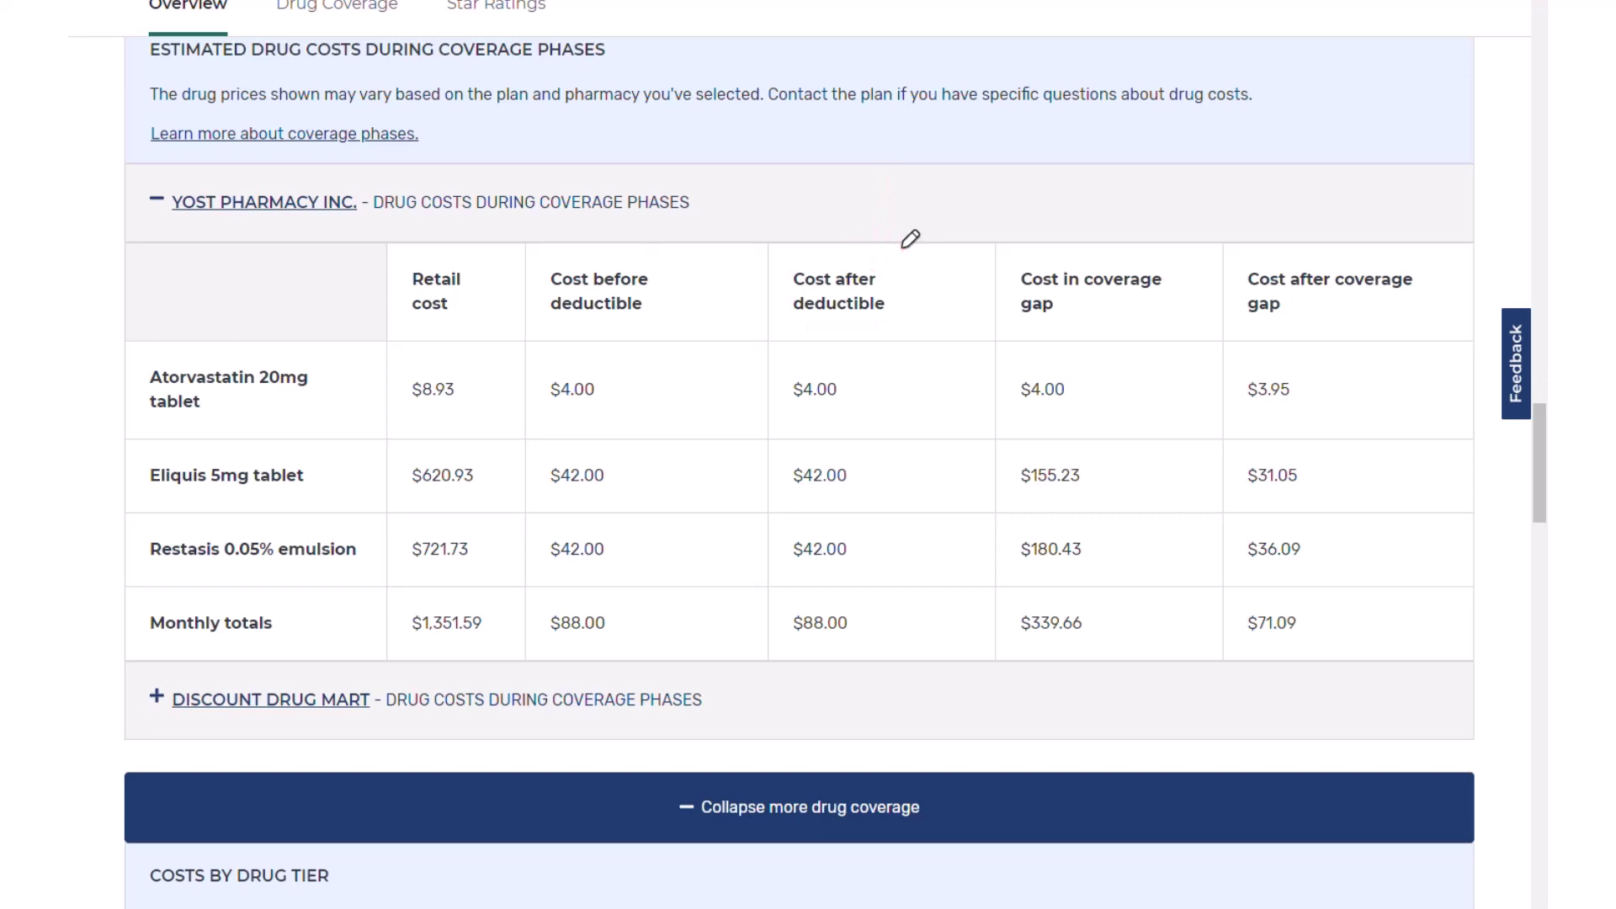
{"action": "left_click_drag", "start_coordinate": [1020, 334], "coordinate": [1080, 335]}
{"action": "left_click_drag", "start_coordinate": [1127, 187], "coordinate": [1126, 261]}
{"action": "mouse_move", "coordinate": [1098, 221]}
{"action": "left_mouse_down"}
{"action": "mouse_move", "coordinate": [1127, 262]}
{"action": "mouse_move", "coordinate": [1144, 243]}
{"action": "left_mouse_up"}
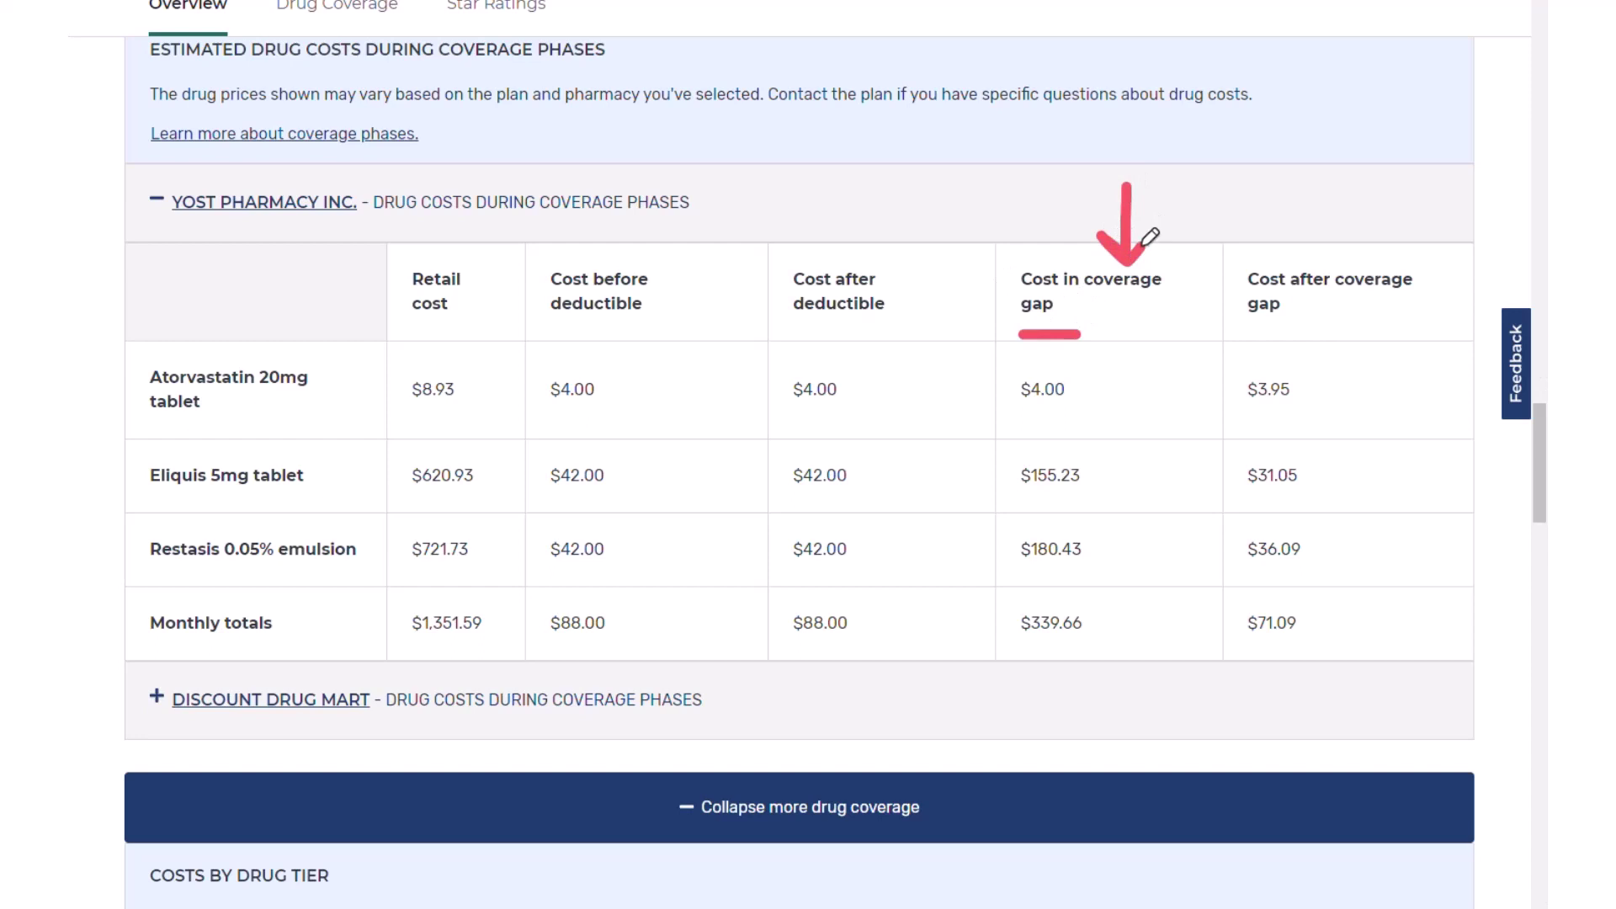
{"action": "left_click_drag", "start_coordinate": [1262, 330], "coordinate": [1321, 329]}
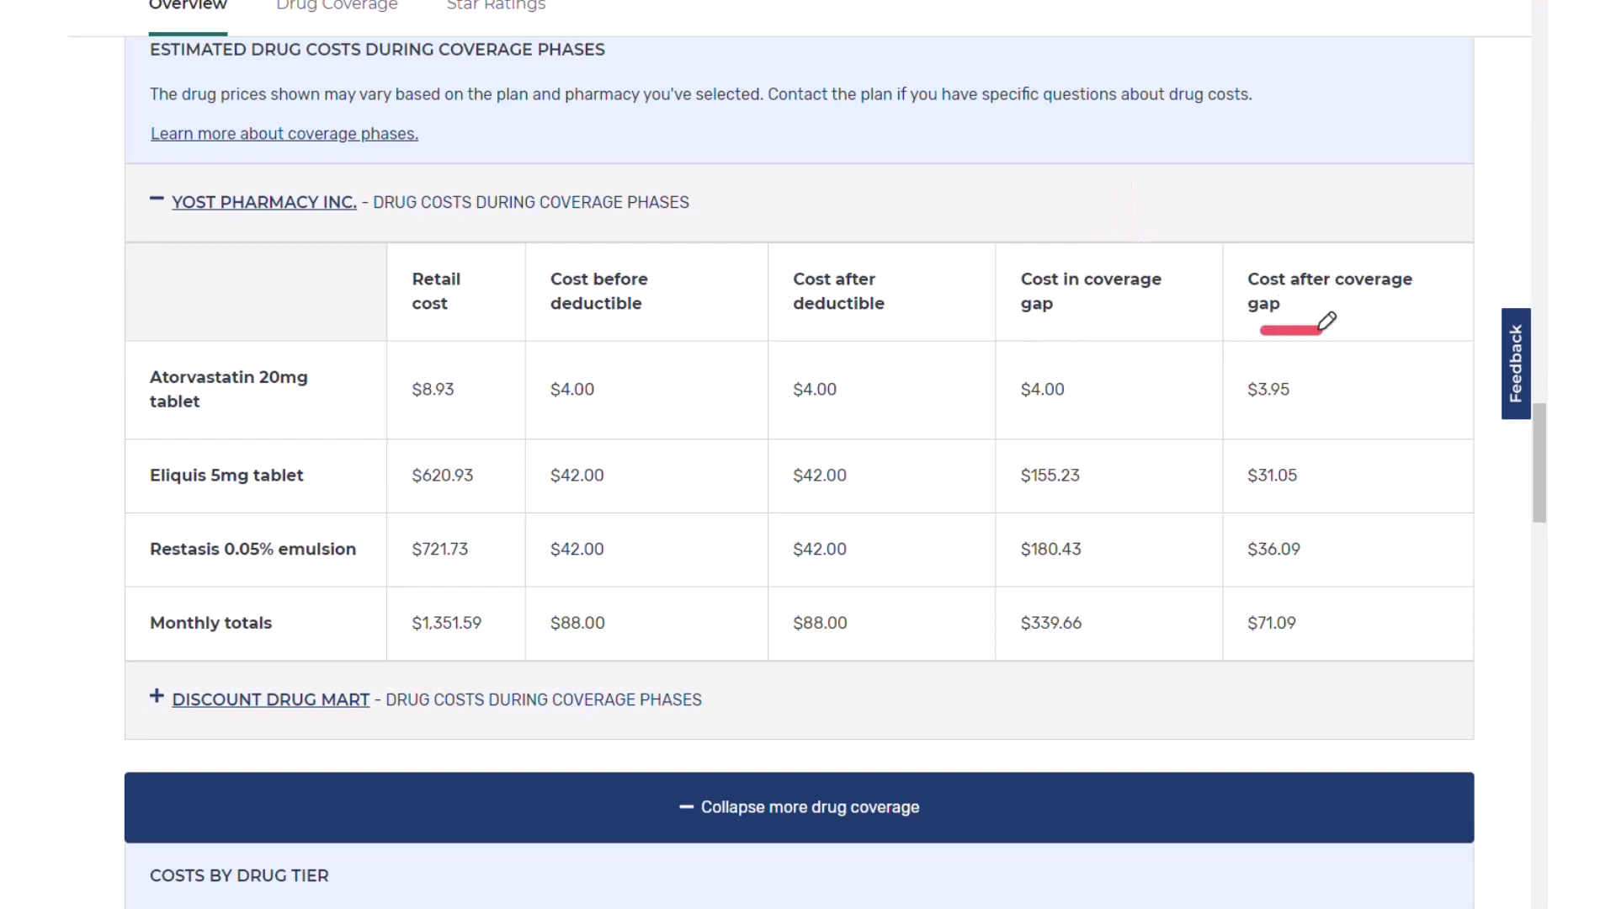
{"action": "mouse_move", "coordinate": [1346, 178]}
{"action": "left_mouse_down"}
{"action": "mouse_move", "coordinate": [1348, 254]}
{"action": "mouse_move", "coordinate": [1369, 242]}
{"action": "left_mouse_up"}
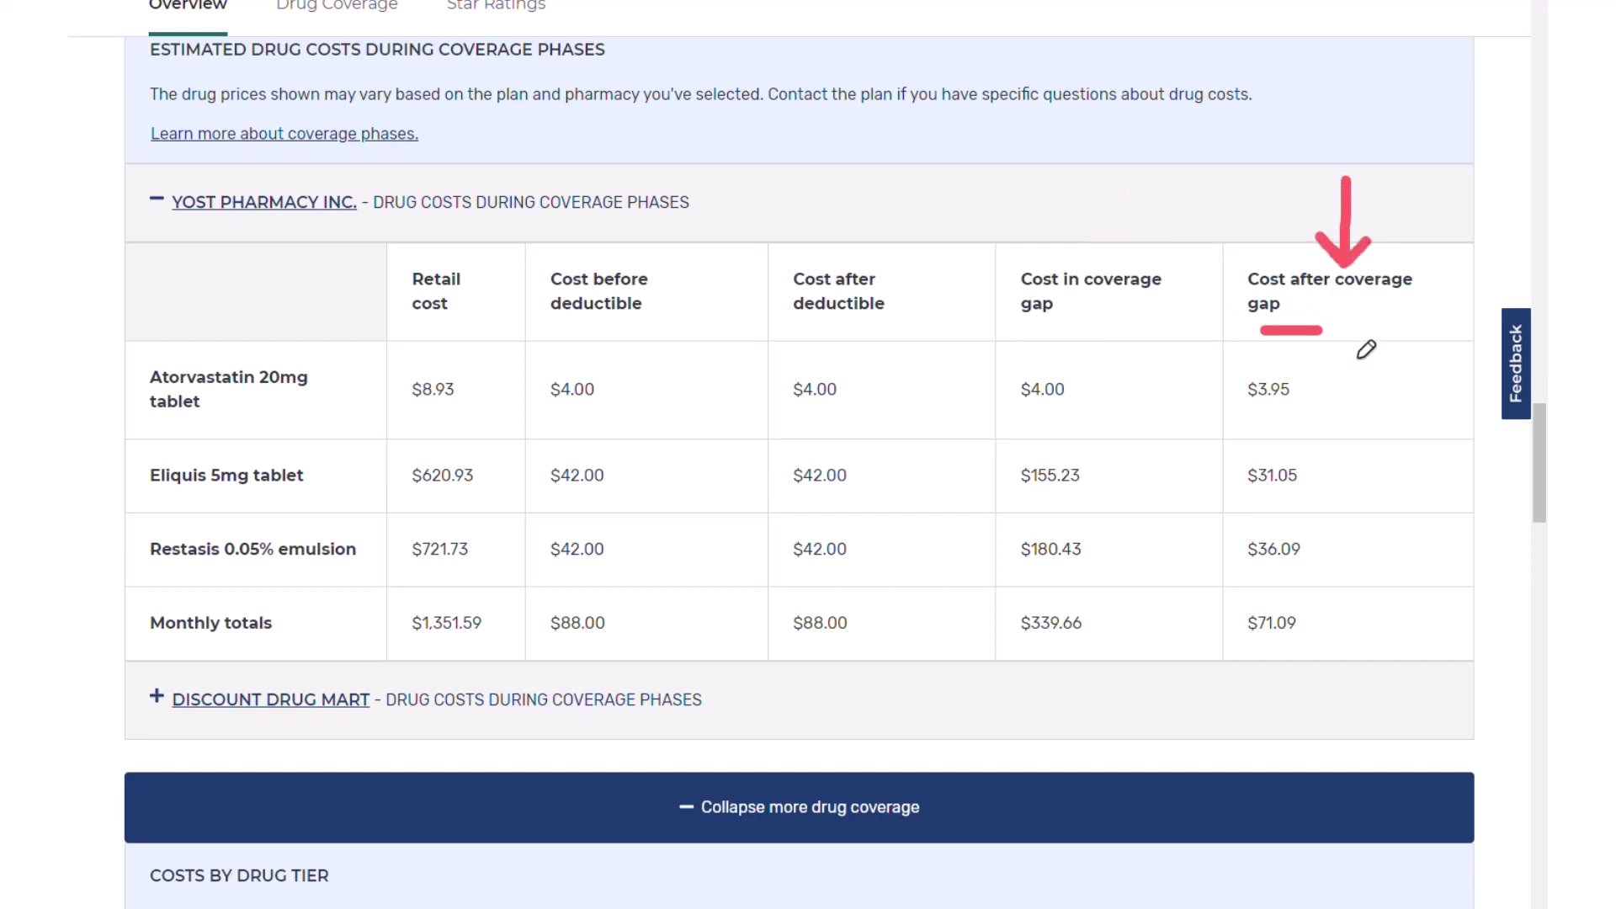
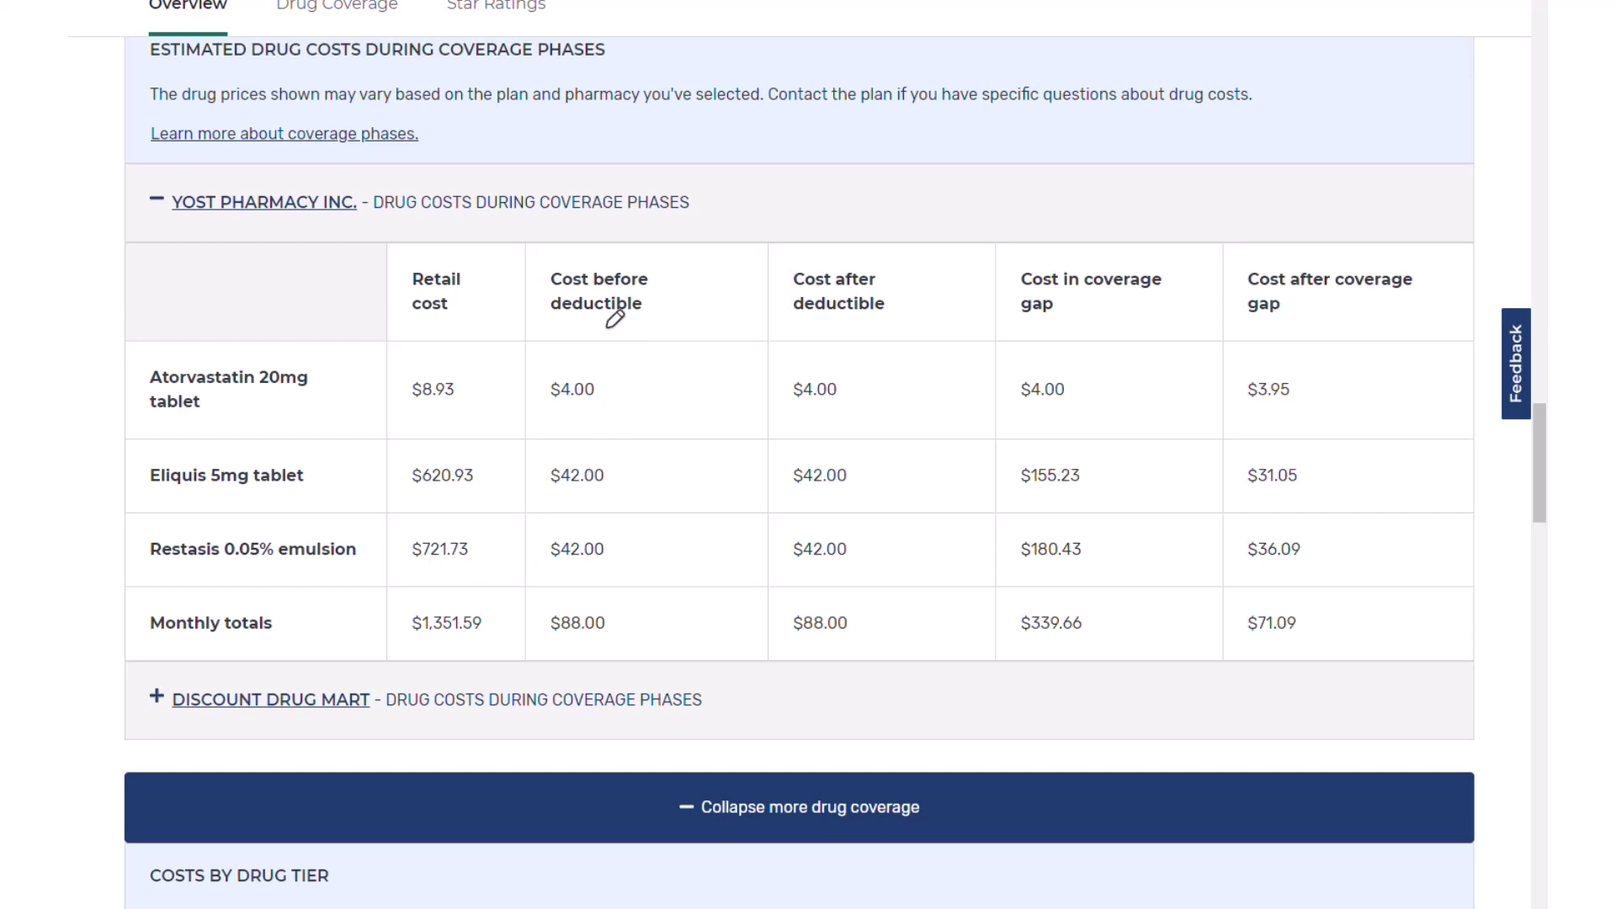
- Check the costs before deductible for Eliquis and Restasis at Yost Pharmacy Inc
{"action": "left_click_drag", "start_coordinate": [554, 502], "coordinate": [602, 503]}
{"action": "left_click_drag", "start_coordinate": [558, 570], "coordinate": [606, 574]}
{"action": "left_click_drag", "start_coordinate": [645, 244], "coordinate": [592, 622]}
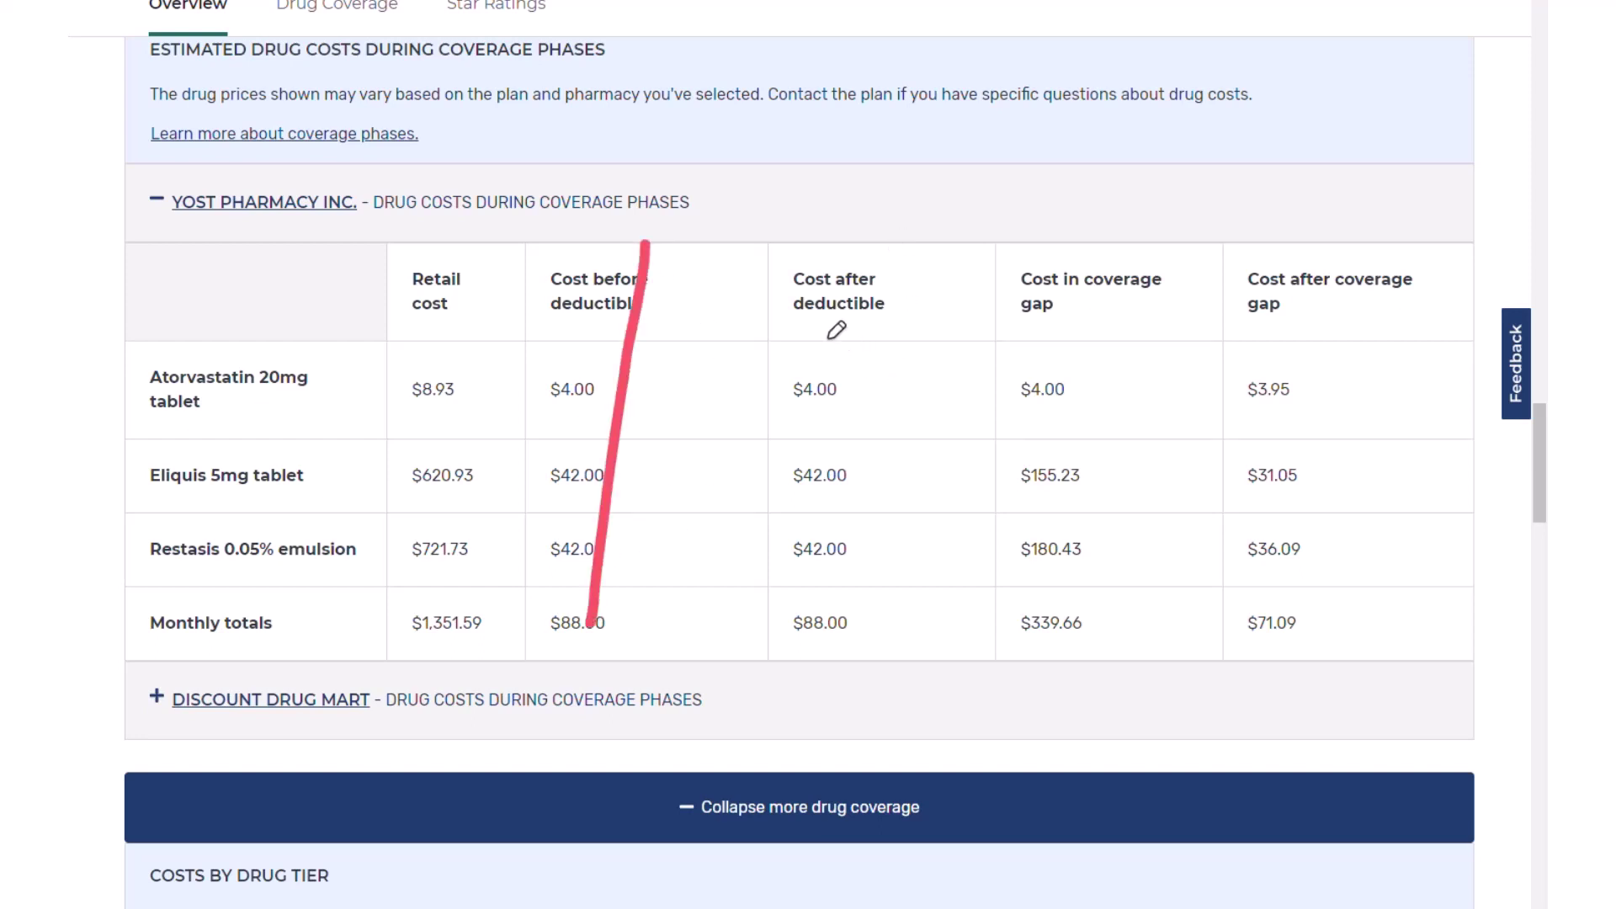
{"action": "key", "text": "e"}
- Check the costs after deductible for Atorvastatin, Eliquis and Restasis at Yost Pharmacy Inc
{"action": "left_click", "coordinate": [802, 415]}
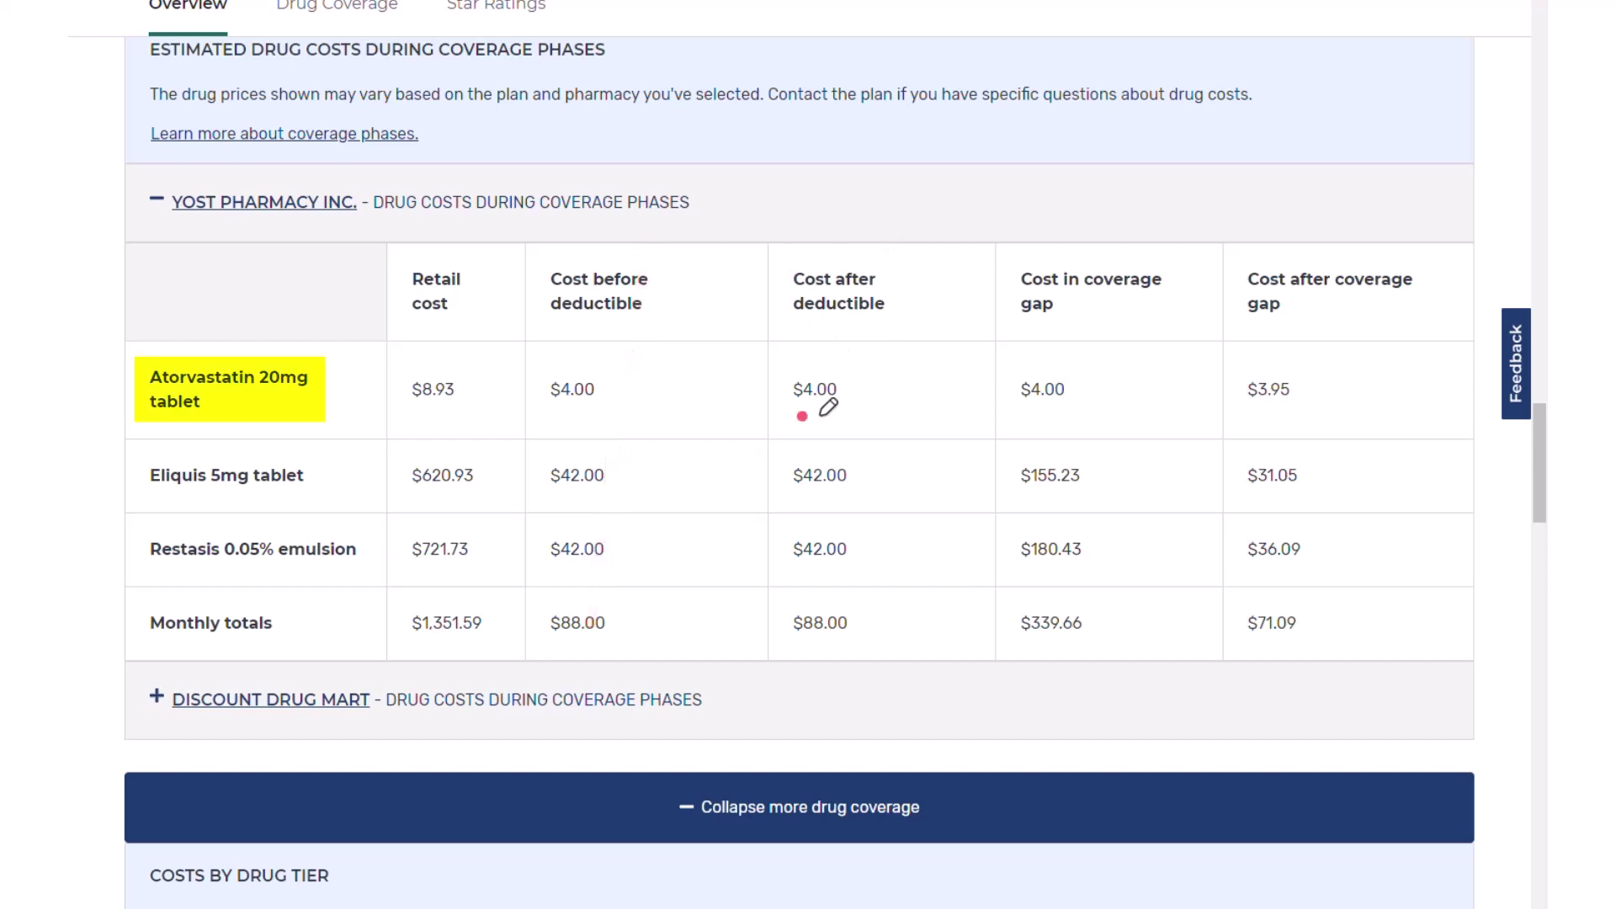
{"action": "left_click_drag", "start_coordinate": [802, 416], "coordinate": [839, 414]}
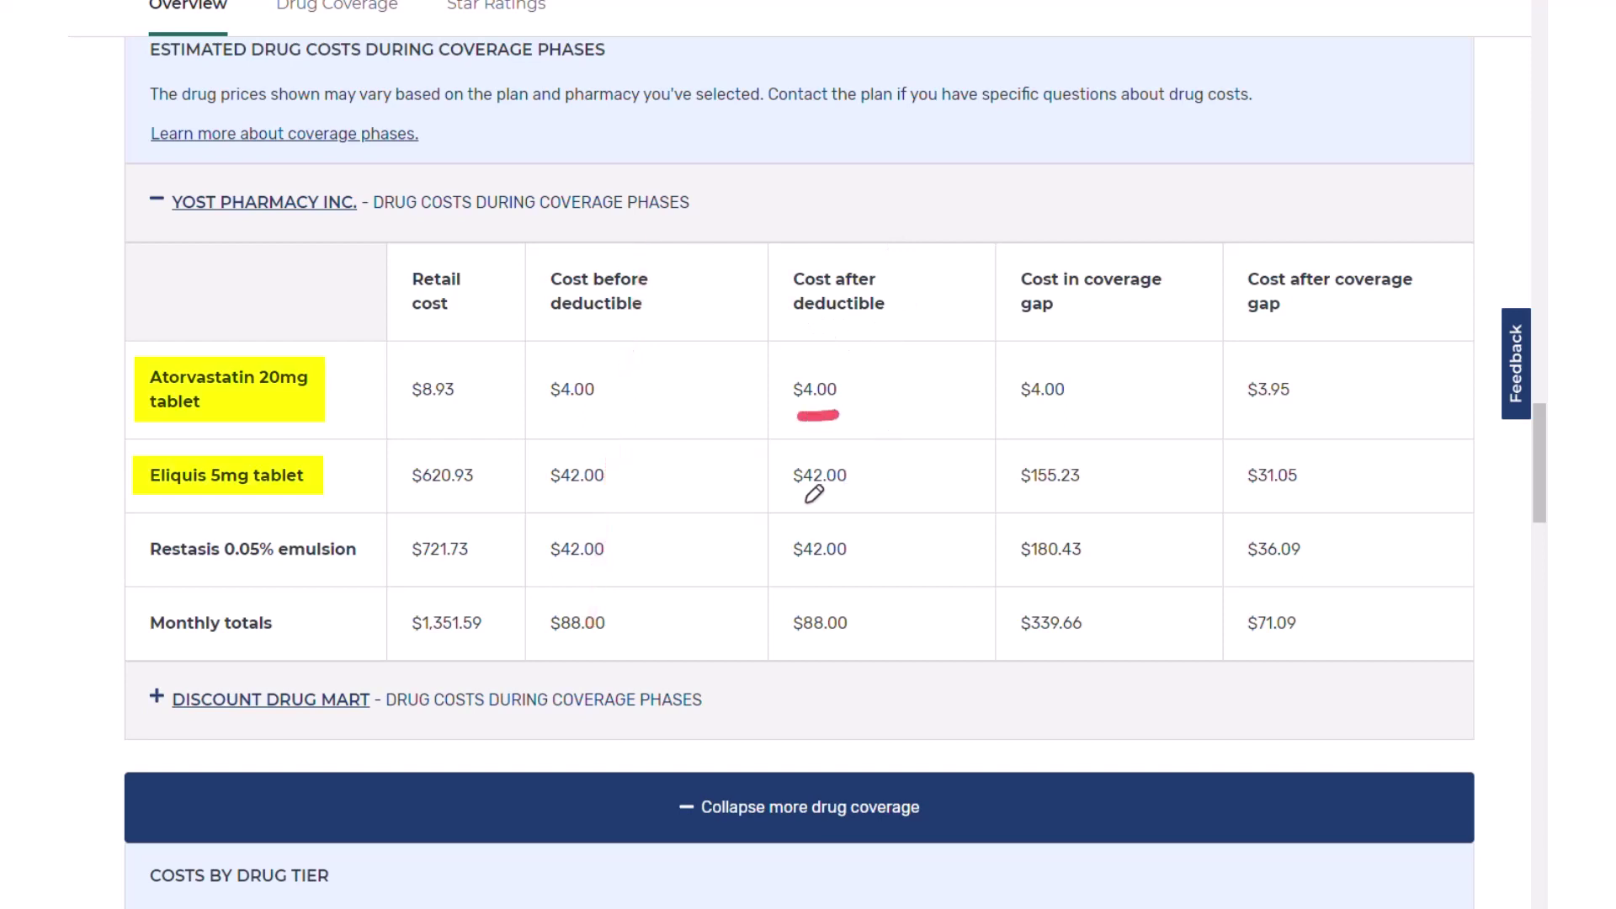
{"action": "left_click_drag", "start_coordinate": [800, 502], "coordinate": [847, 503]}
{"action": "left_click", "coordinate": [808, 572]}
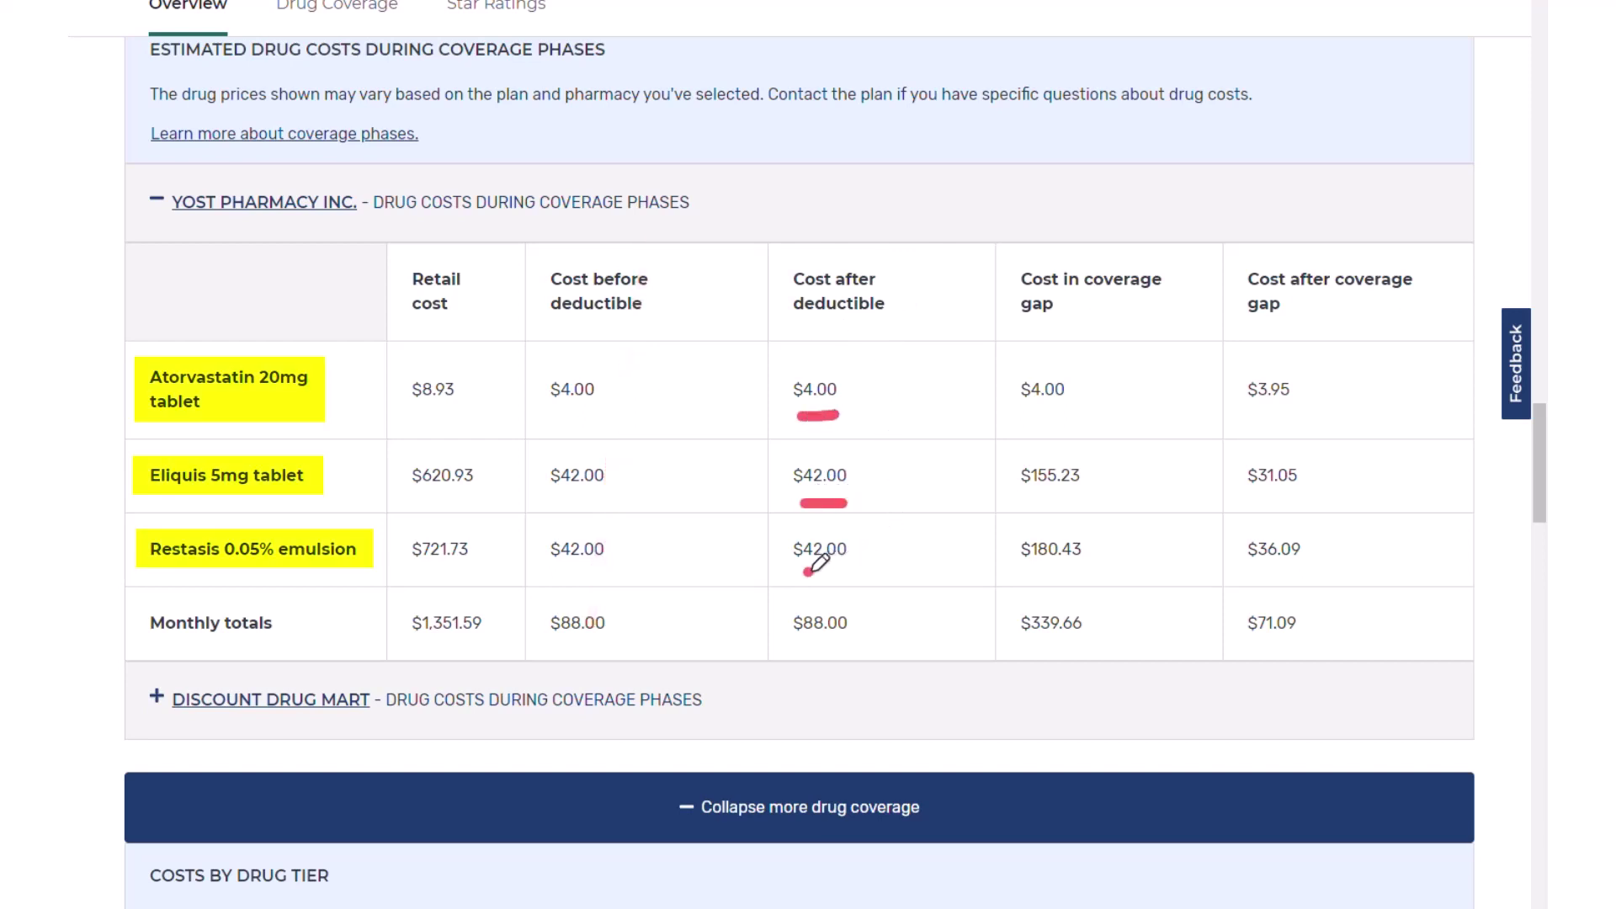
{"action": "left_click_drag", "start_coordinate": [808, 571], "coordinate": [853, 572]}
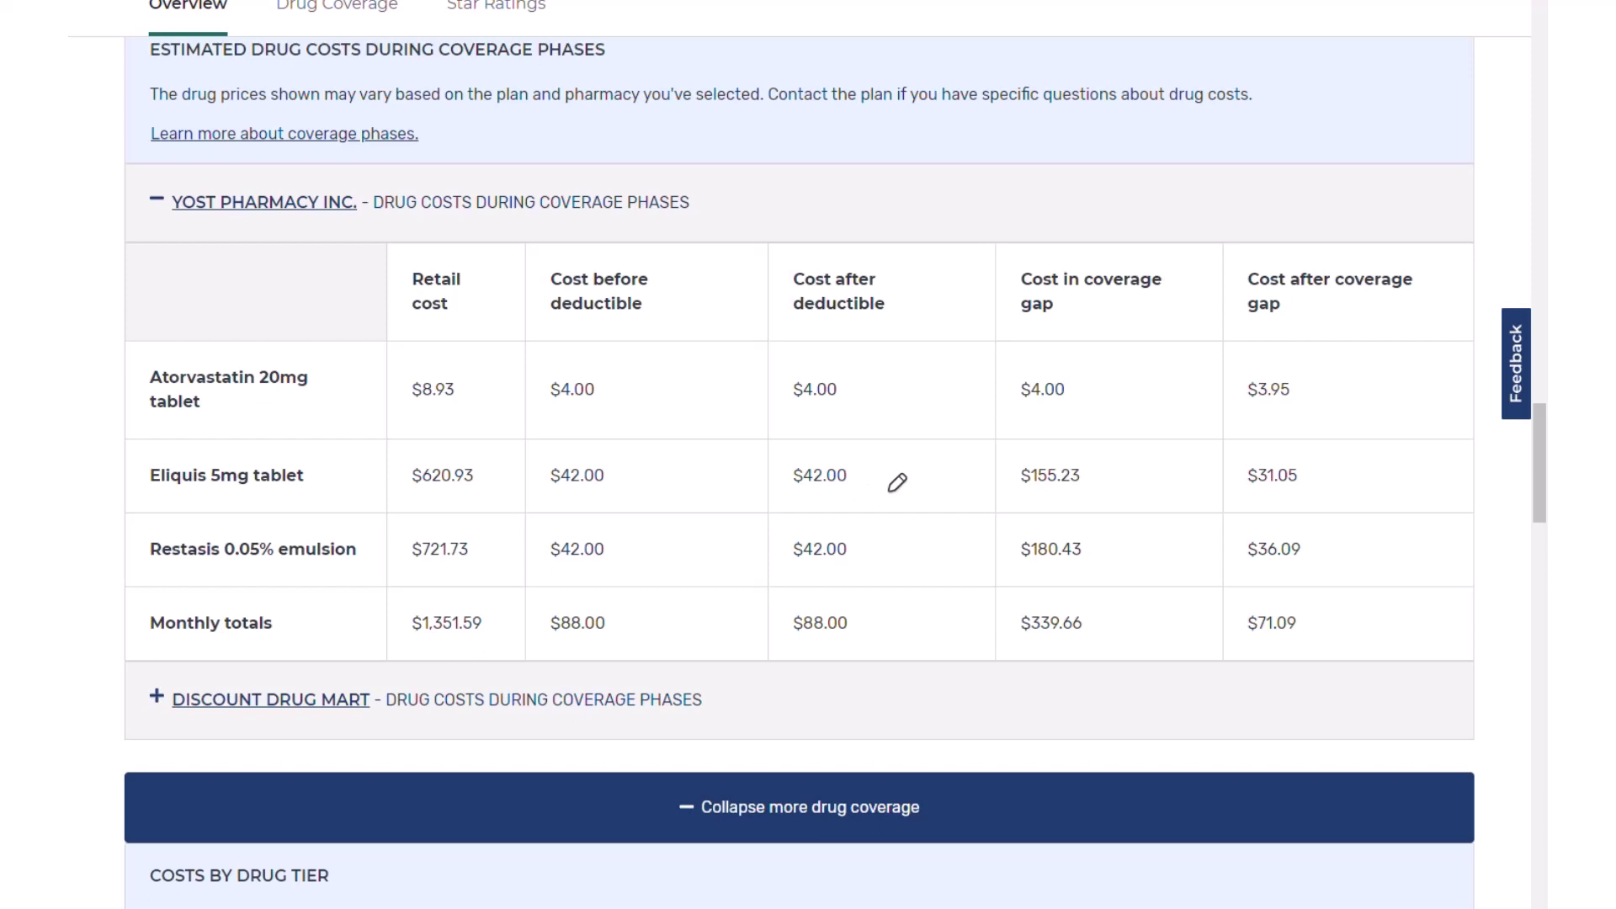
- Compare the coverage gap costs of Eliquis and Restasis with their retail costs at Yost Pharmacy Inc
{"action": "left_click_drag", "start_coordinate": [1038, 330], "coordinate": [1107, 328]}
{"action": "left_click_drag", "start_coordinate": [1029, 499], "coordinate": [1087, 499]}
{"action": "left_click_drag", "start_coordinate": [1021, 575], "coordinate": [1082, 574]}
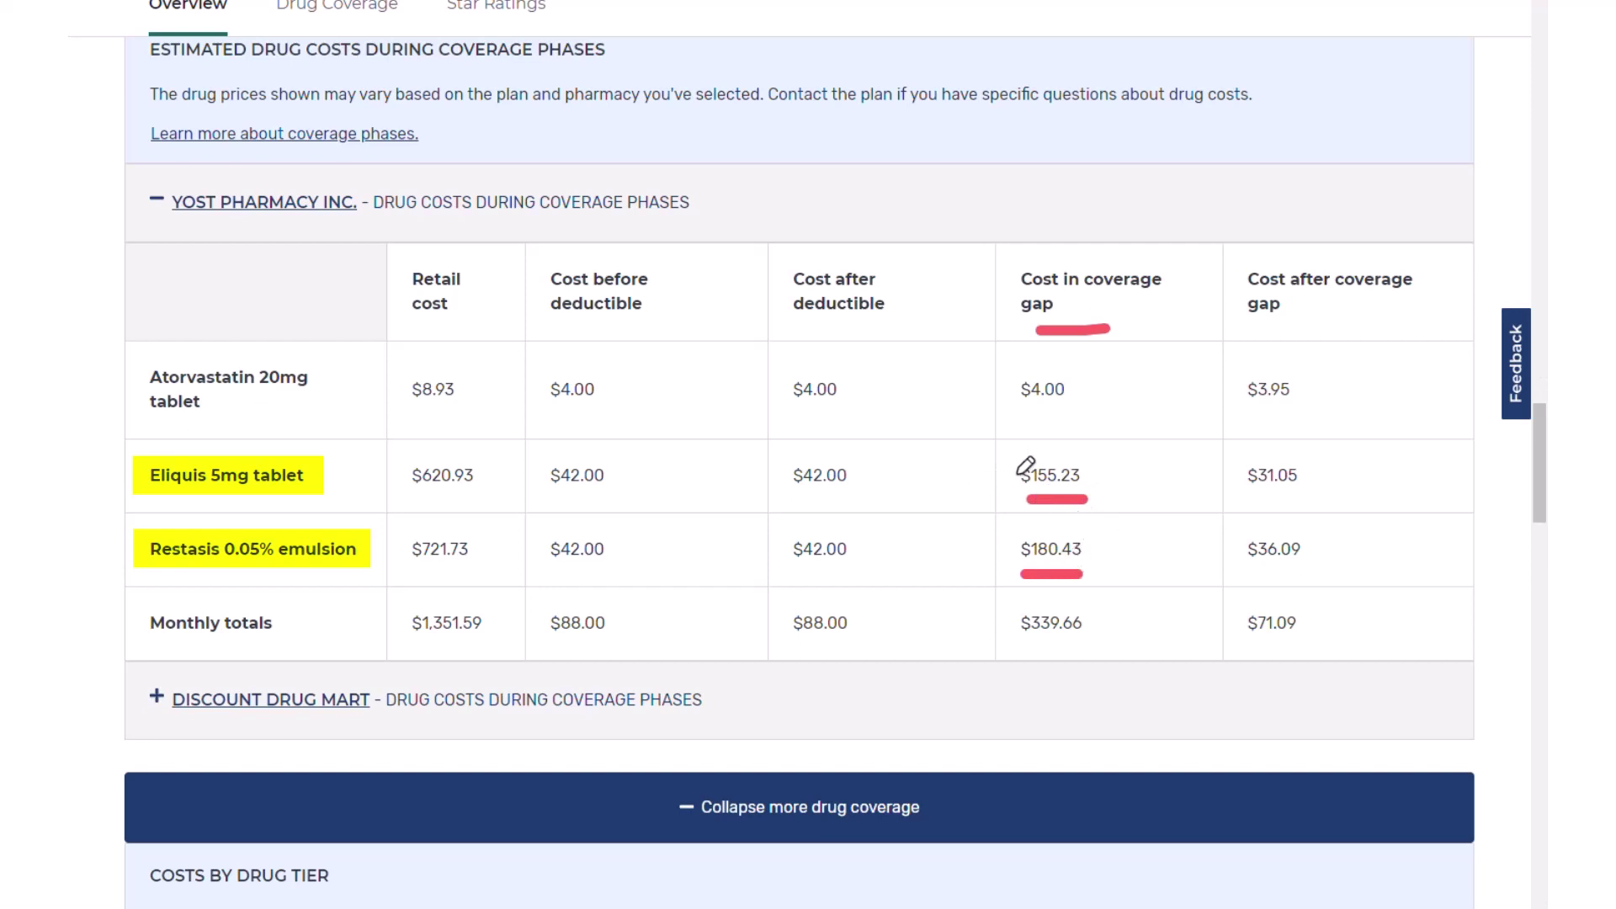
{"action": "mouse_move", "coordinate": [1019, 476]}
{"action": "left_mouse_down"}
{"action": "mouse_move", "coordinate": [918, 439]}
{"action": "mouse_move", "coordinate": [655, 433]}
{"action": "mouse_move", "coordinate": [375, 446]}
{"action": "mouse_move", "coordinate": [322, 475]}
{"action": "left_mouse_up"}
{"action": "mouse_move", "coordinate": [520, 434]}
{"action": "left_mouse_down"}
{"action": "mouse_move", "coordinate": [442, 461]}
{"action": "mouse_move", "coordinate": [455, 464]}
{"action": "left_mouse_up"}
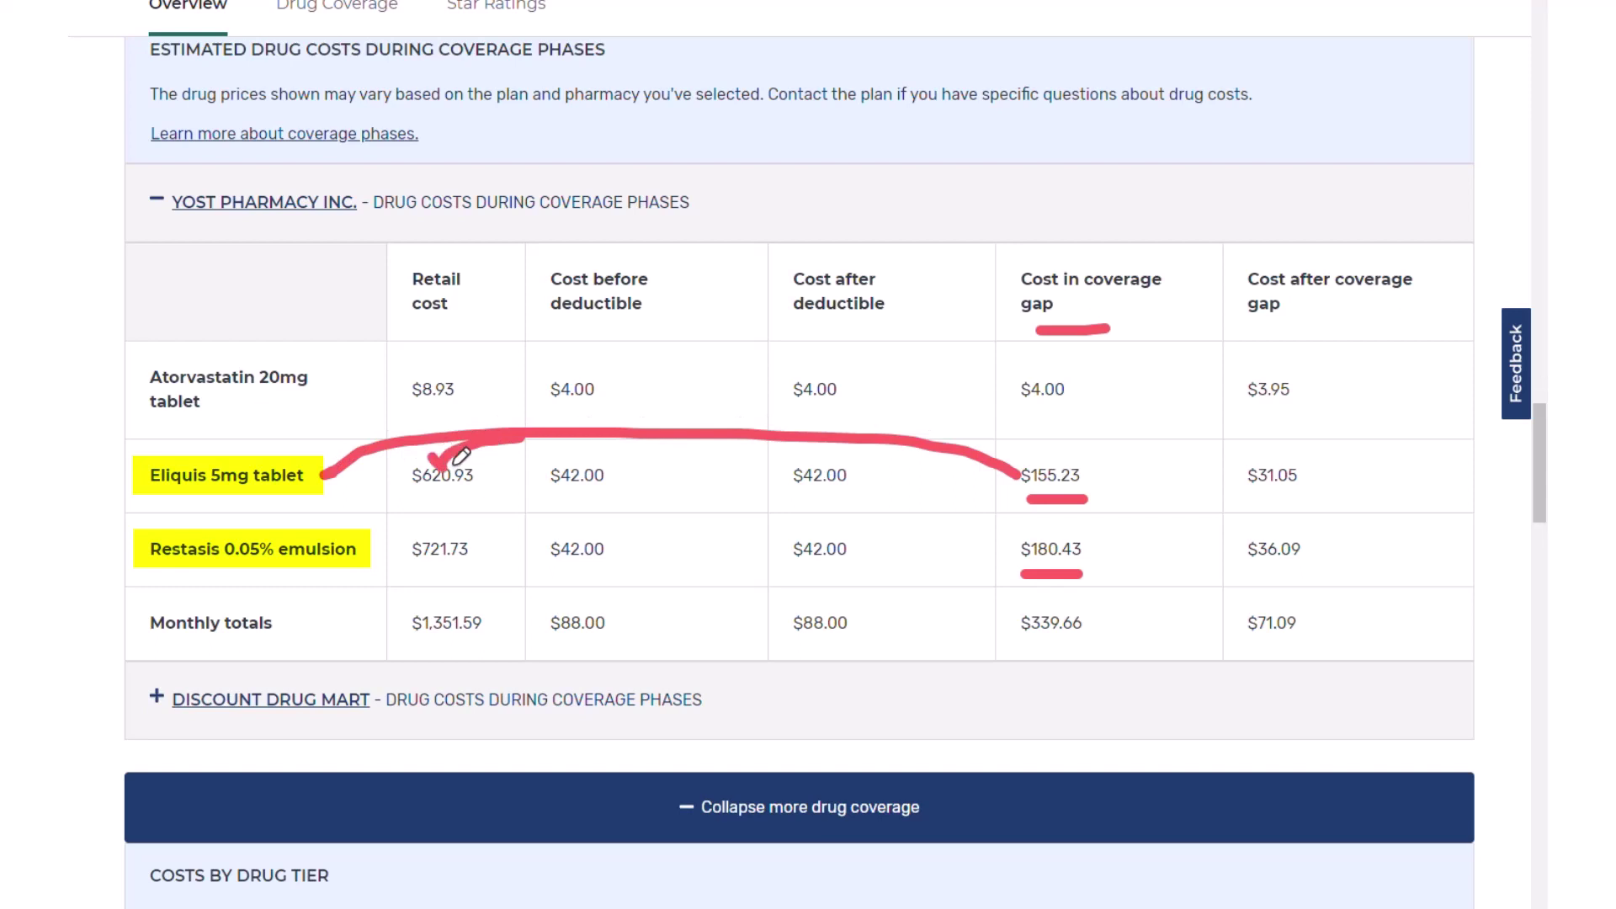
{"action": "mouse_move", "coordinate": [1012, 561]}
{"action": "left_mouse_down"}
{"action": "mouse_move", "coordinate": [661, 600]}
{"action": "mouse_move", "coordinate": [474, 565]}
{"action": "mouse_move", "coordinate": [498, 552]}
{"action": "left_mouse_up"}
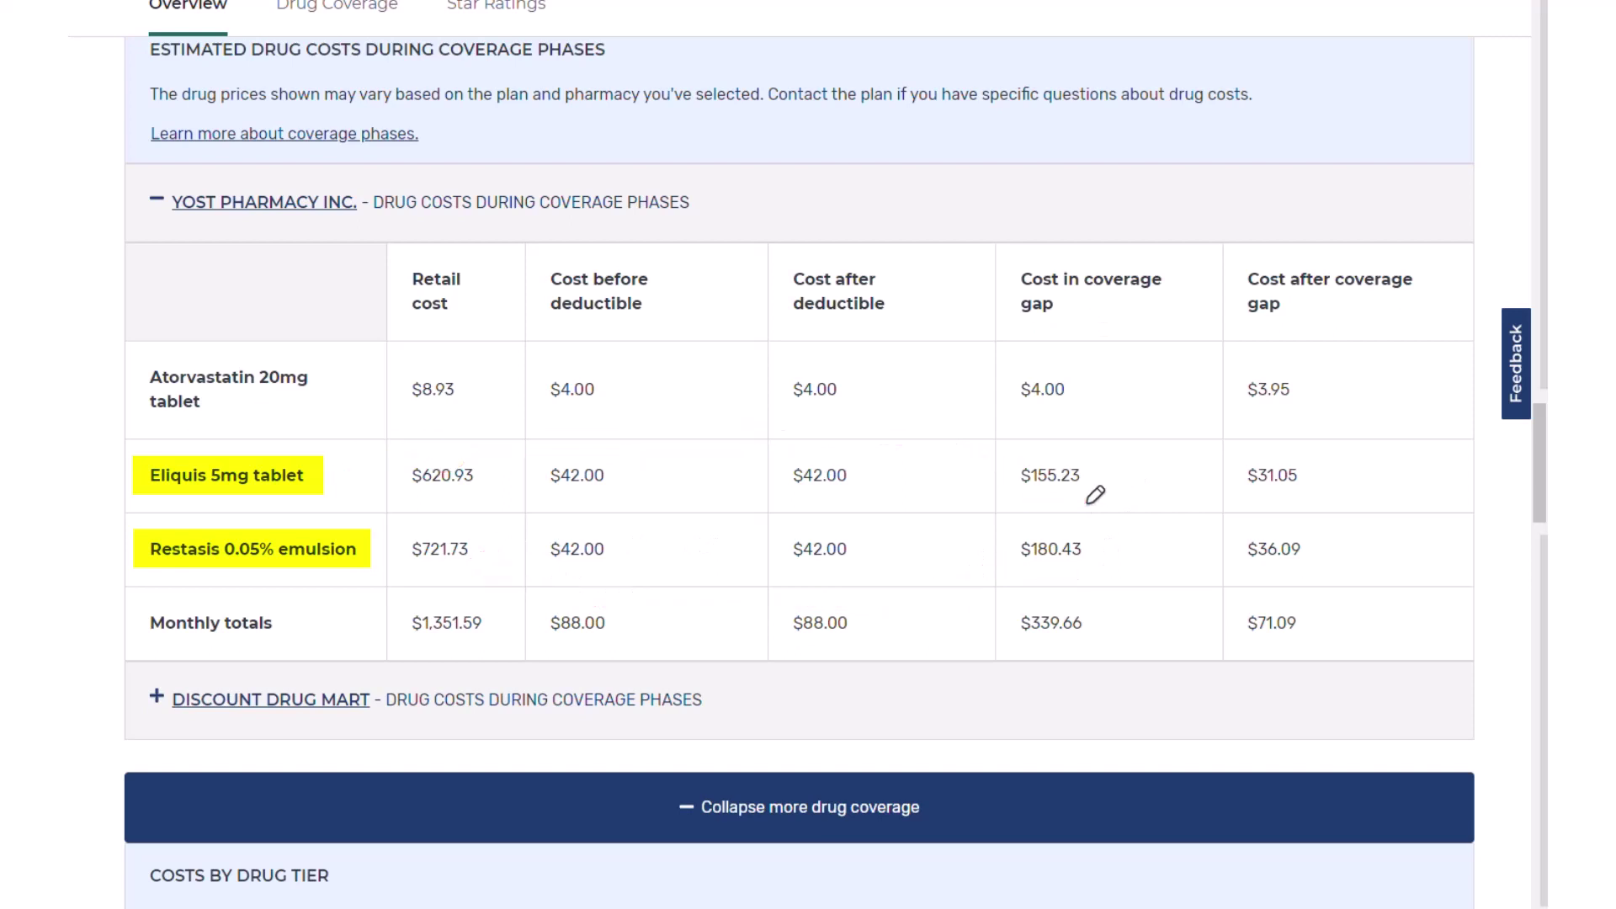
- Compare the Eliquis and Restasis costs after the coverage gap with retail, and check the monthly totals after deductible and in the gap
{"action": "left_click_drag", "start_coordinate": [1311, 325], "coordinate": [1381, 325]}
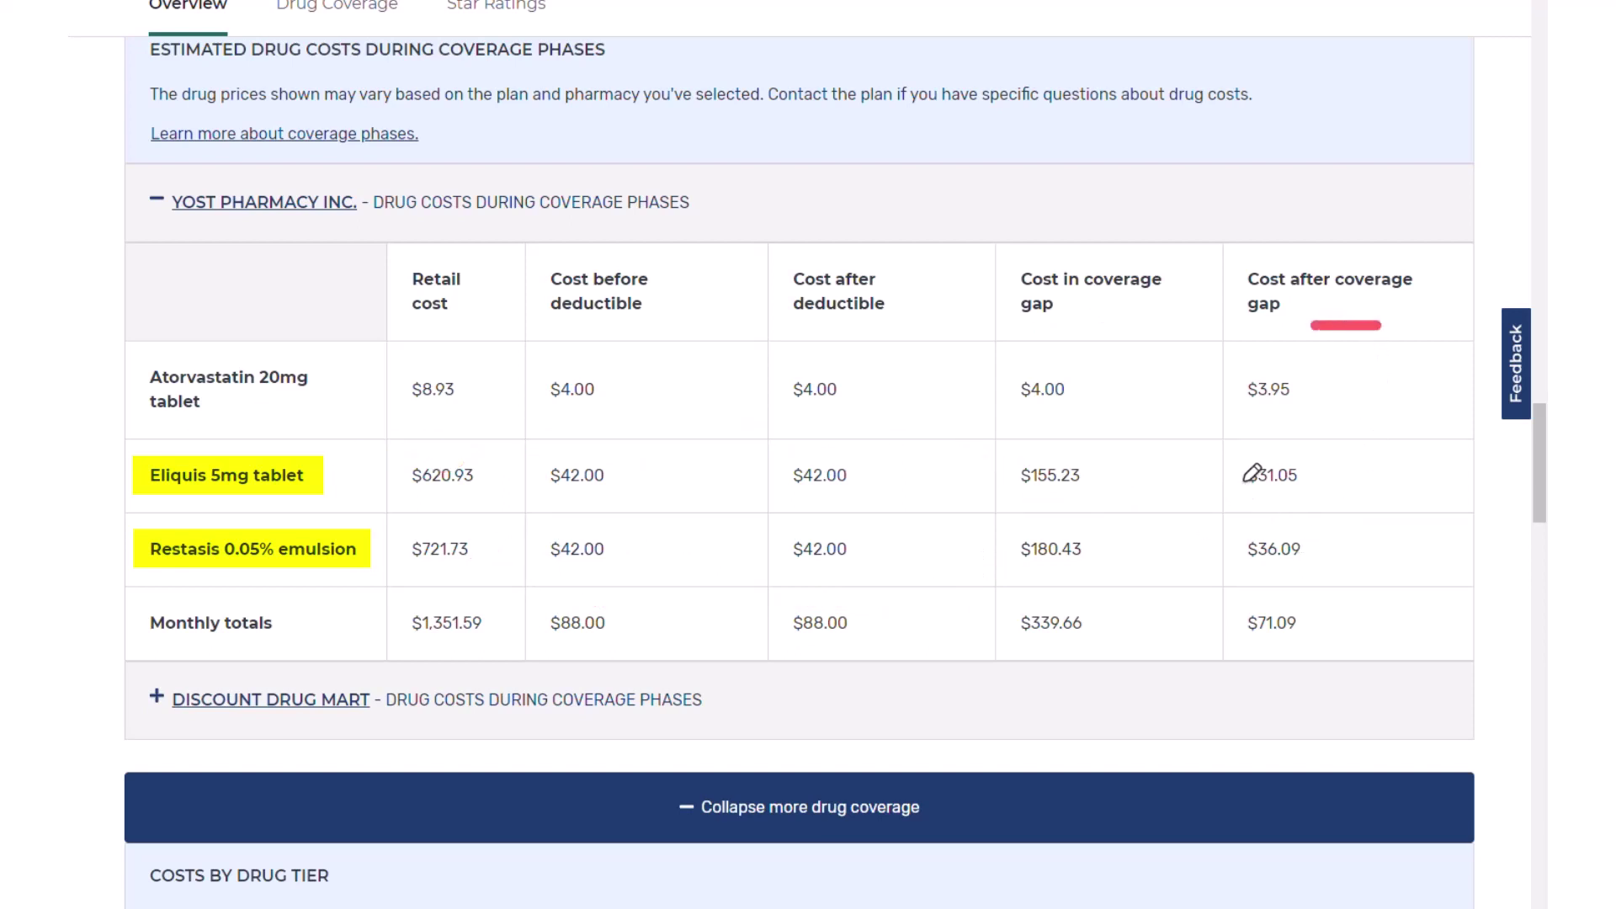
{"action": "mouse_move", "coordinate": [1242, 481]}
{"action": "left_mouse_down"}
{"action": "mouse_move", "coordinate": [1043, 419]}
{"action": "mouse_move", "coordinate": [853, 412]}
{"action": "left_mouse_up"}
{"action": "left_click_drag", "start_coordinate": [722, 411], "coordinate": [484, 469]}
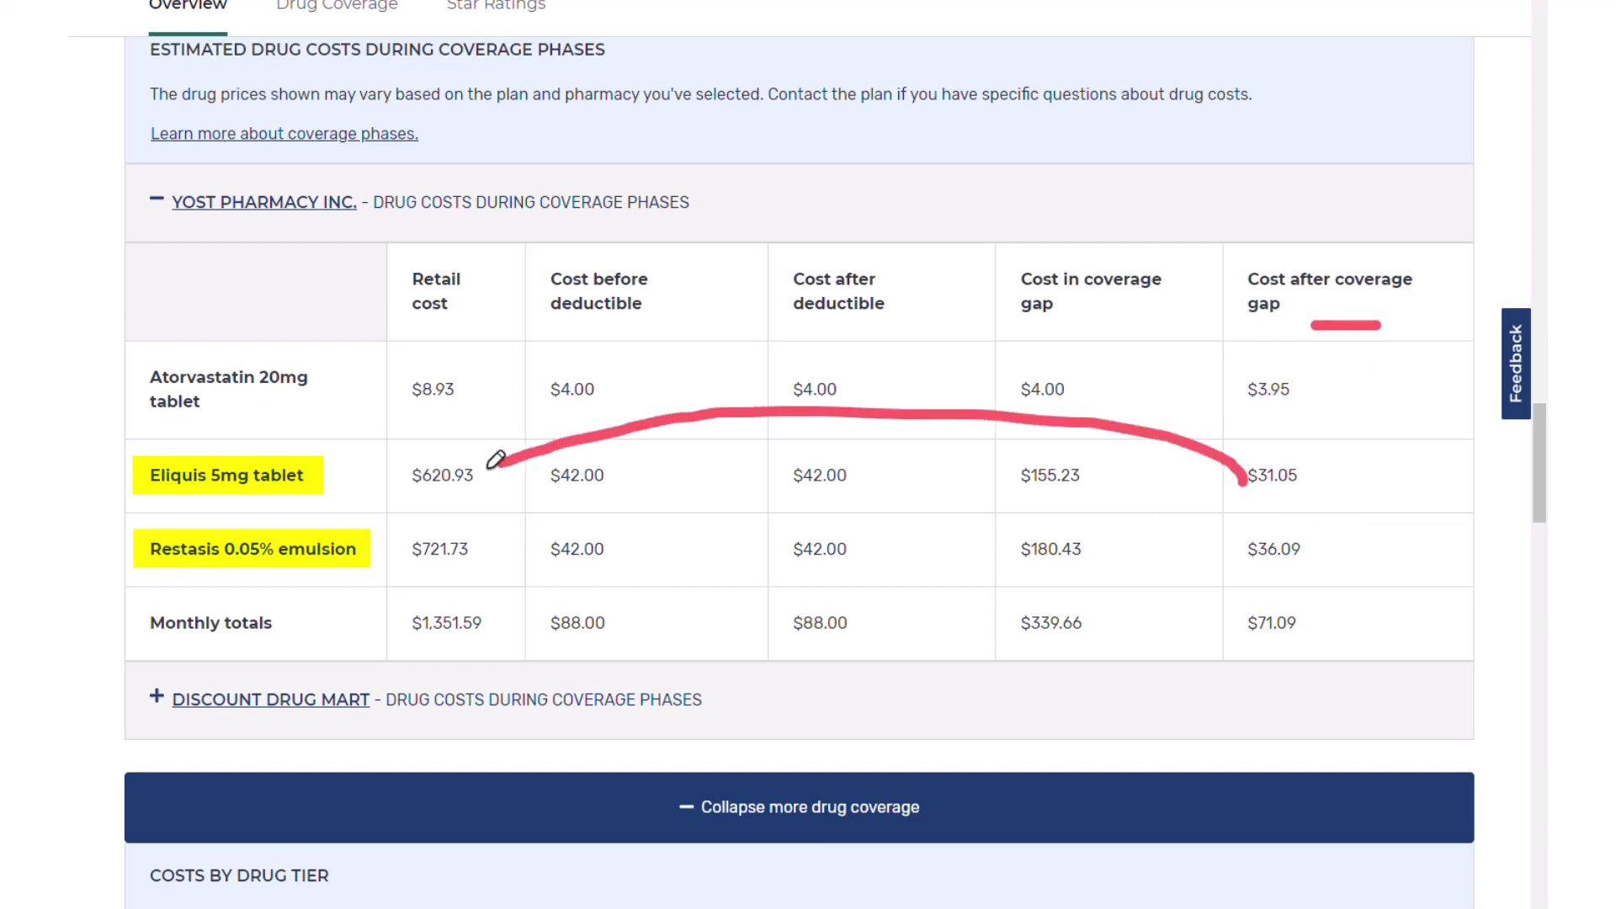
{"action": "mouse_move", "coordinate": [1244, 568]}
{"action": "left_mouse_down"}
{"action": "mouse_move", "coordinate": [1113, 598]}
{"action": "mouse_move", "coordinate": [705, 621]}
{"action": "mouse_move", "coordinate": [459, 566]}
{"action": "left_mouse_up"}
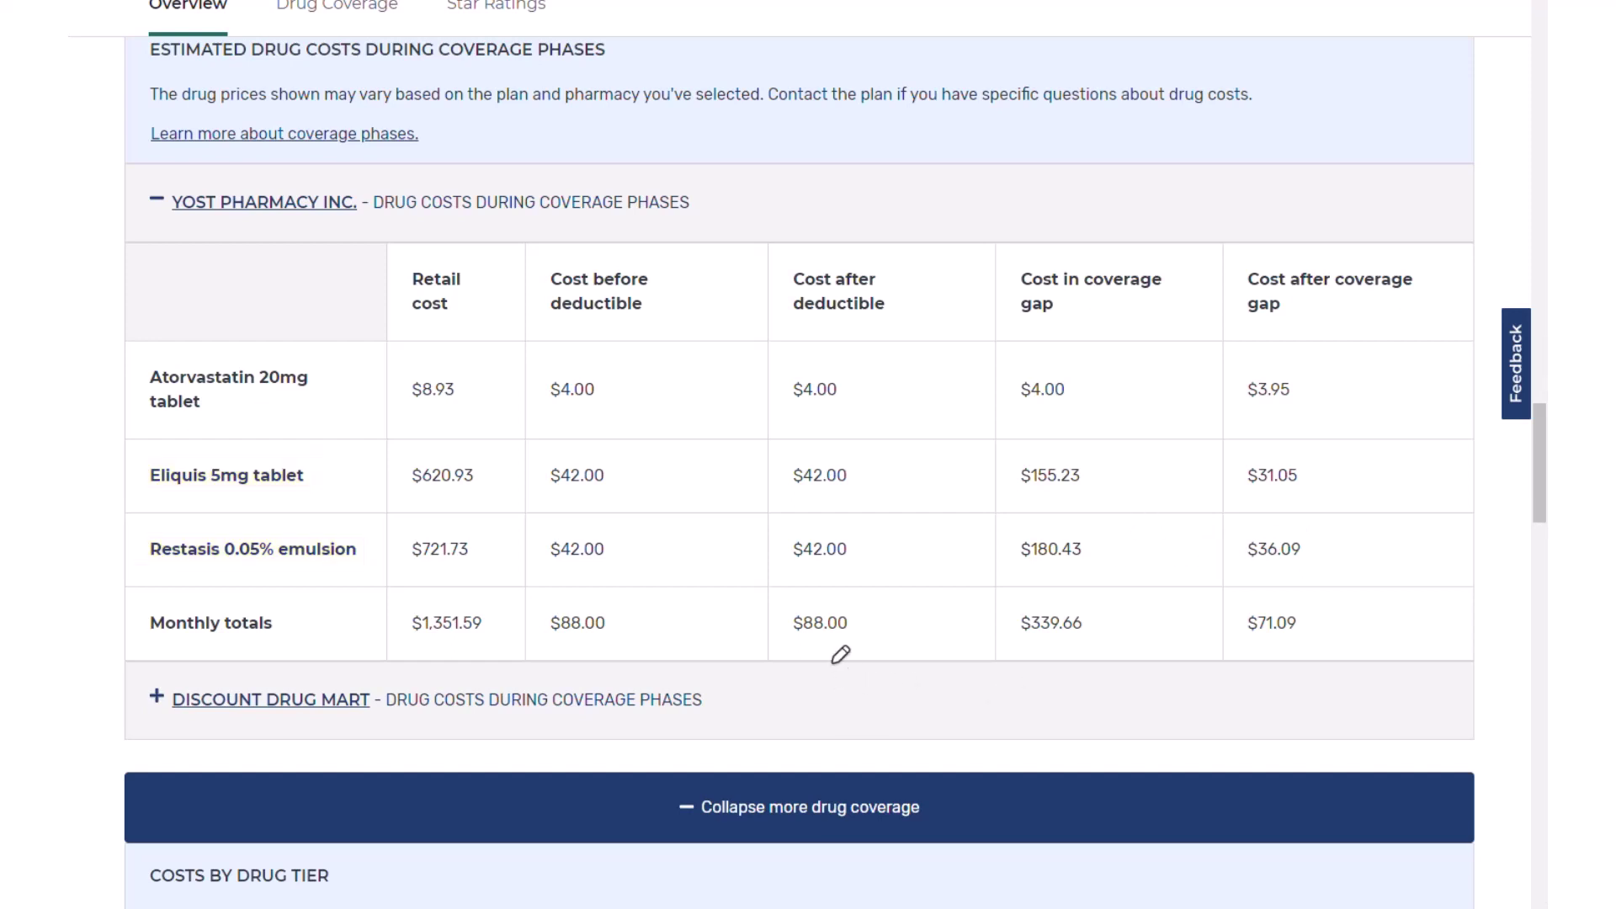
{"action": "mouse_move", "coordinate": [808, 606]}
{"action": "left_mouse_down"}
{"action": "mouse_move", "coordinate": [799, 623]}
{"action": "mouse_move", "coordinate": [867, 613]}
{"action": "left_mouse_up"}
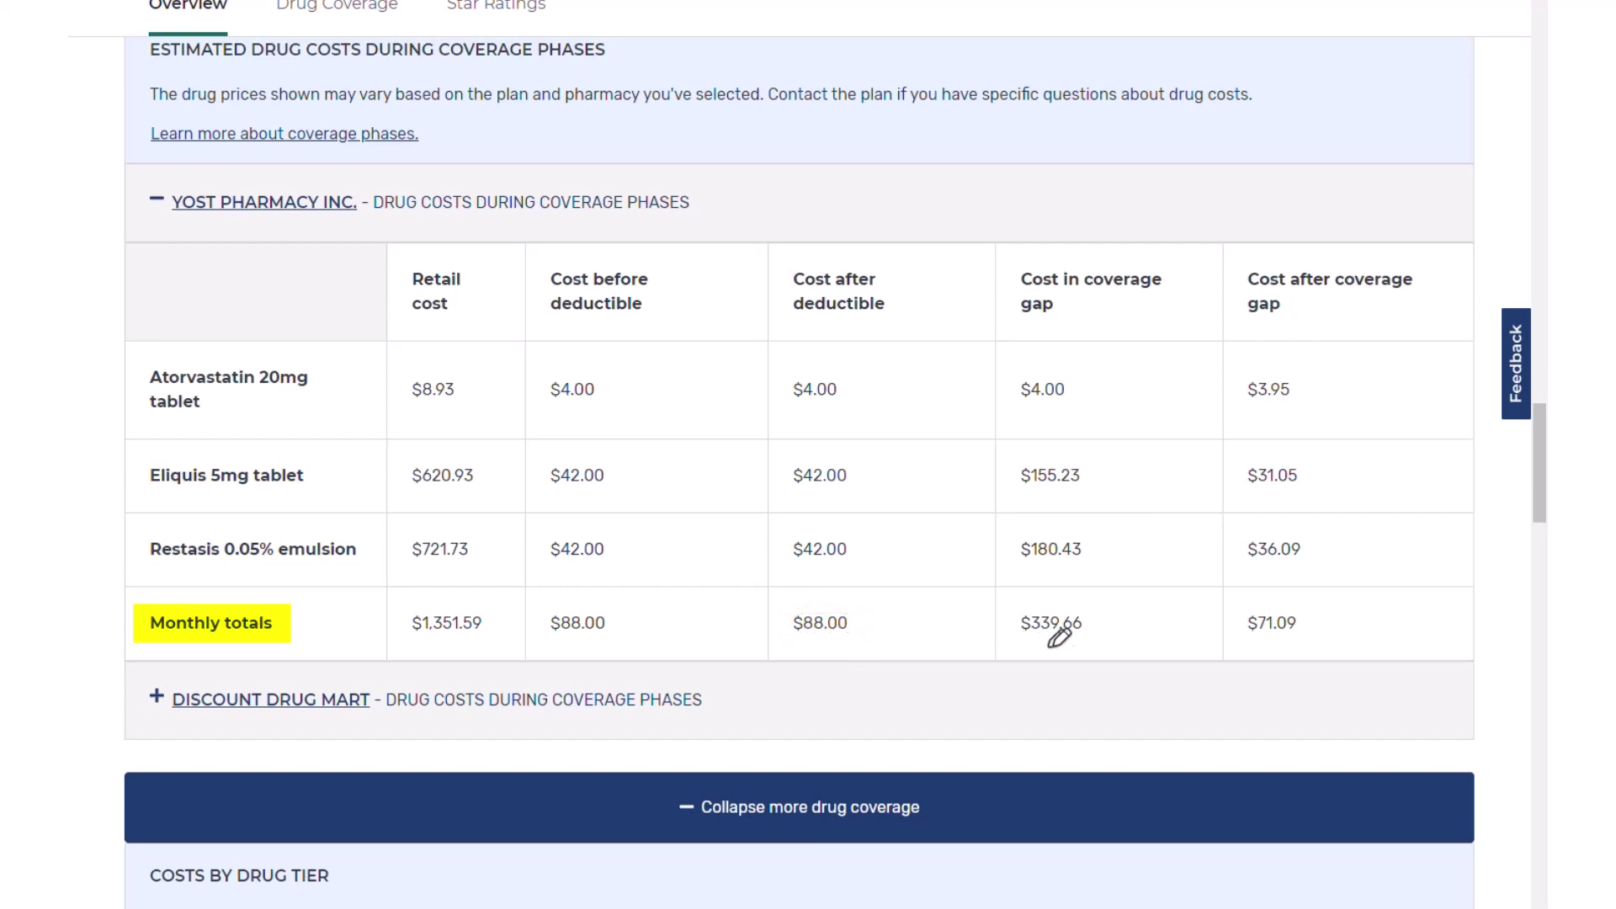
{"action": "mouse_move", "coordinate": [1092, 608]}
{"action": "left_mouse_down"}
{"action": "mouse_move", "coordinate": [1040, 600]}
{"action": "mouse_move", "coordinate": [1030, 631]}
{"action": "mouse_move", "coordinate": [1091, 614]}
{"action": "left_mouse_up"}
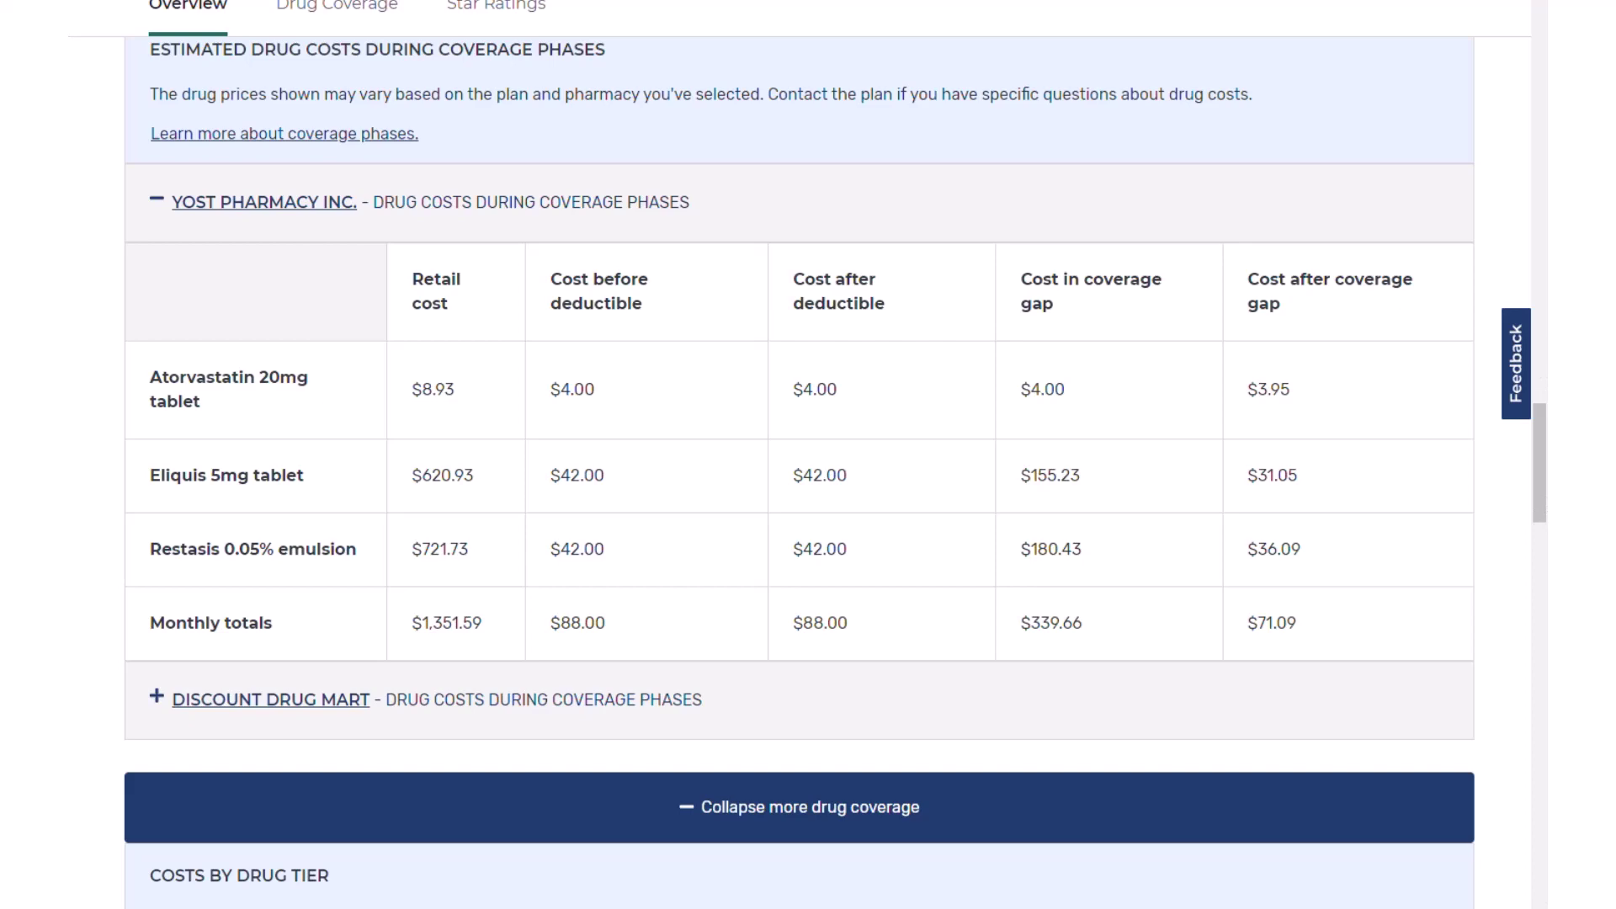
- Expand the drug plan star rating in the plan's star ratings to review its category scores
{"action": "scroll", "coordinate": [808, 472], "scroll_direction": "down", "scroll_amount": 15}
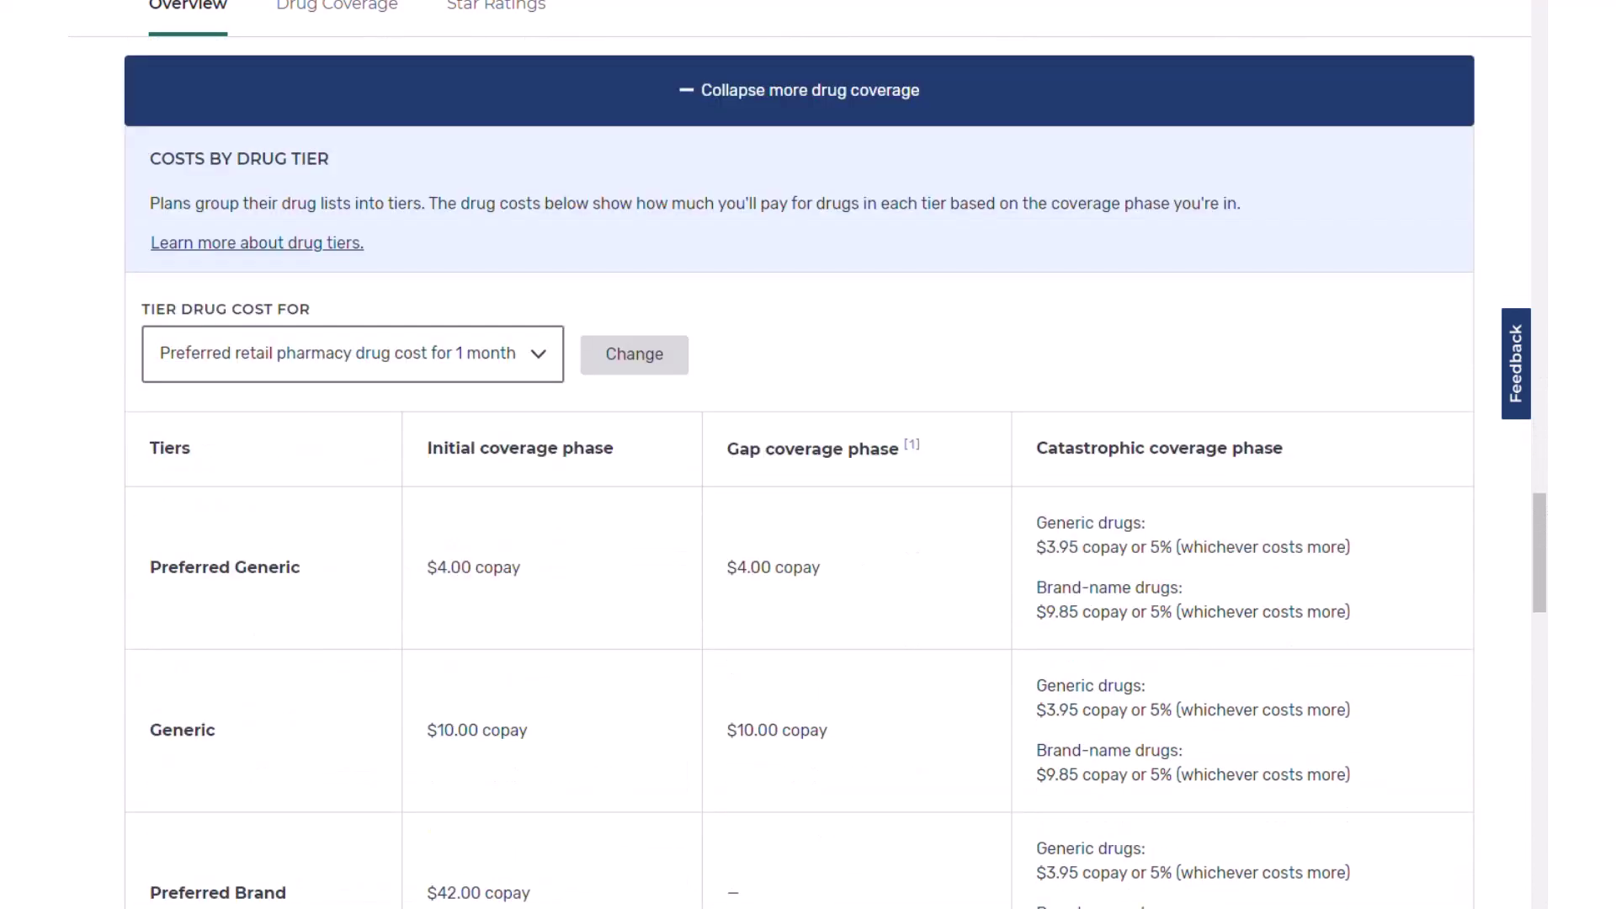
{"action": "scroll", "coordinate": [808, 472], "scroll_direction": "down", "scroll_amount": 15}
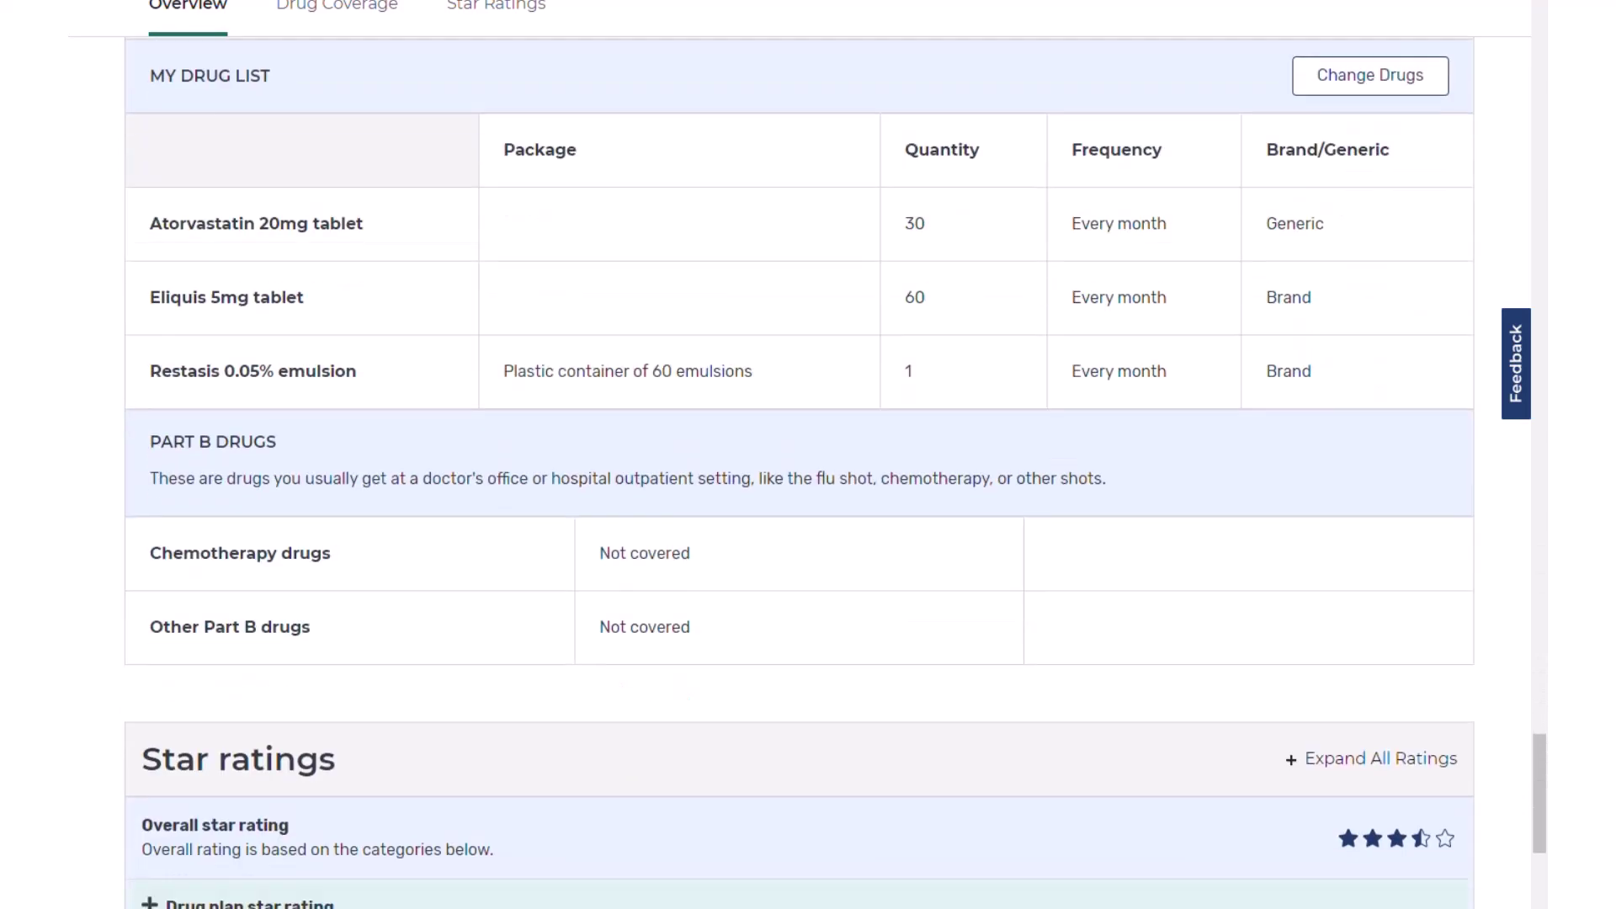
{"action": "scroll", "coordinate": [808, 471], "scroll_direction": "down", "scroll_amount": 3}
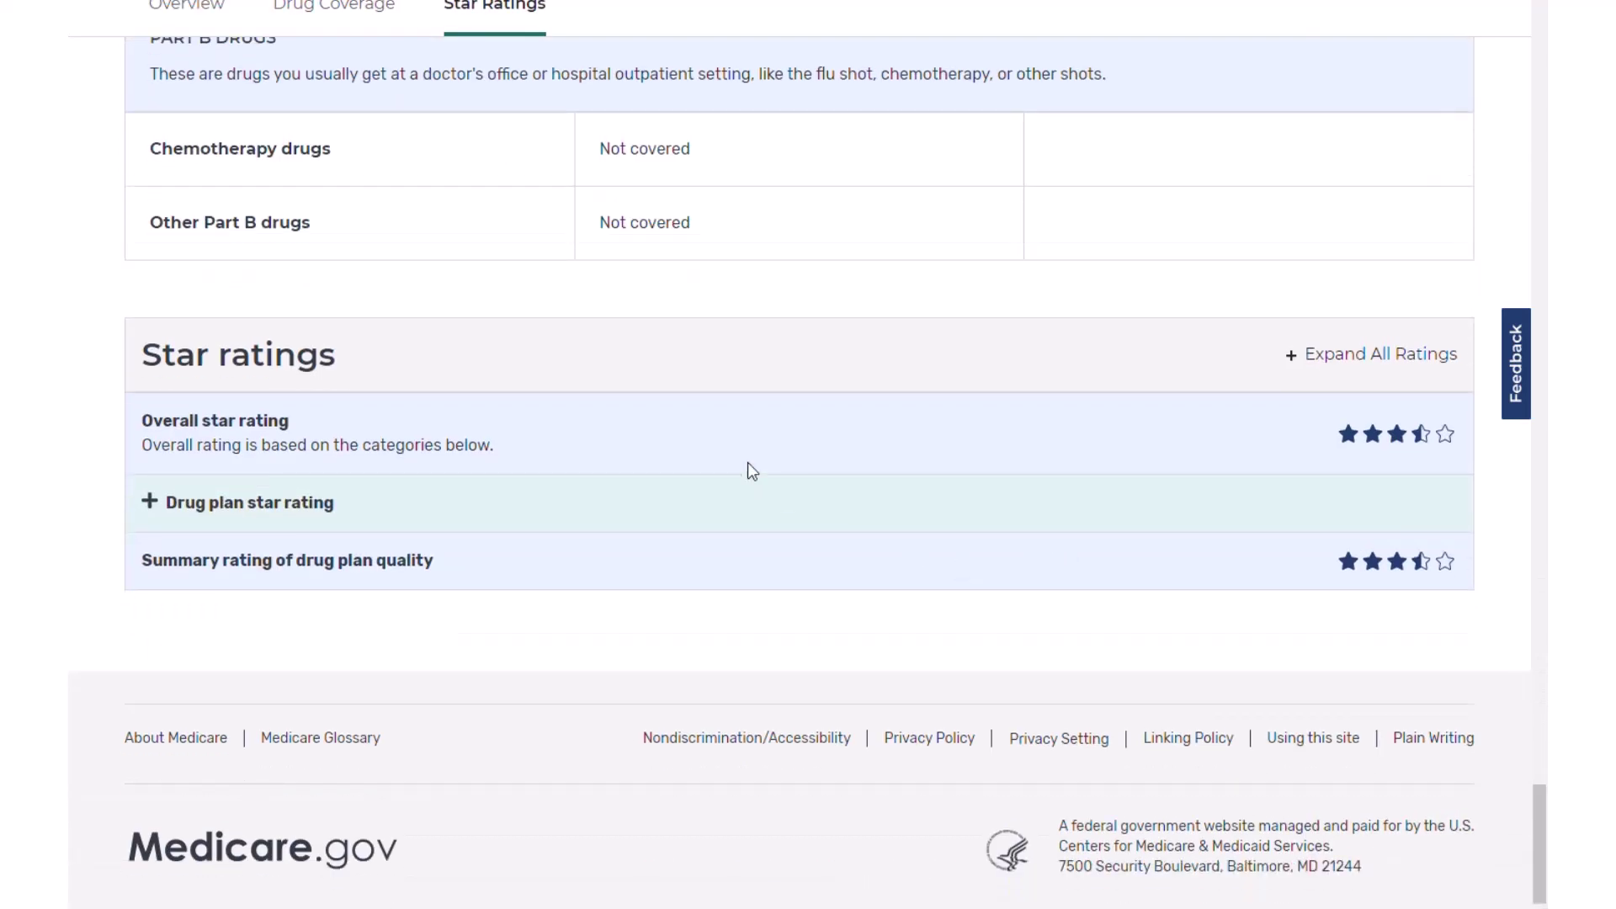
{"action": "left_click", "coordinate": [360, 520]}
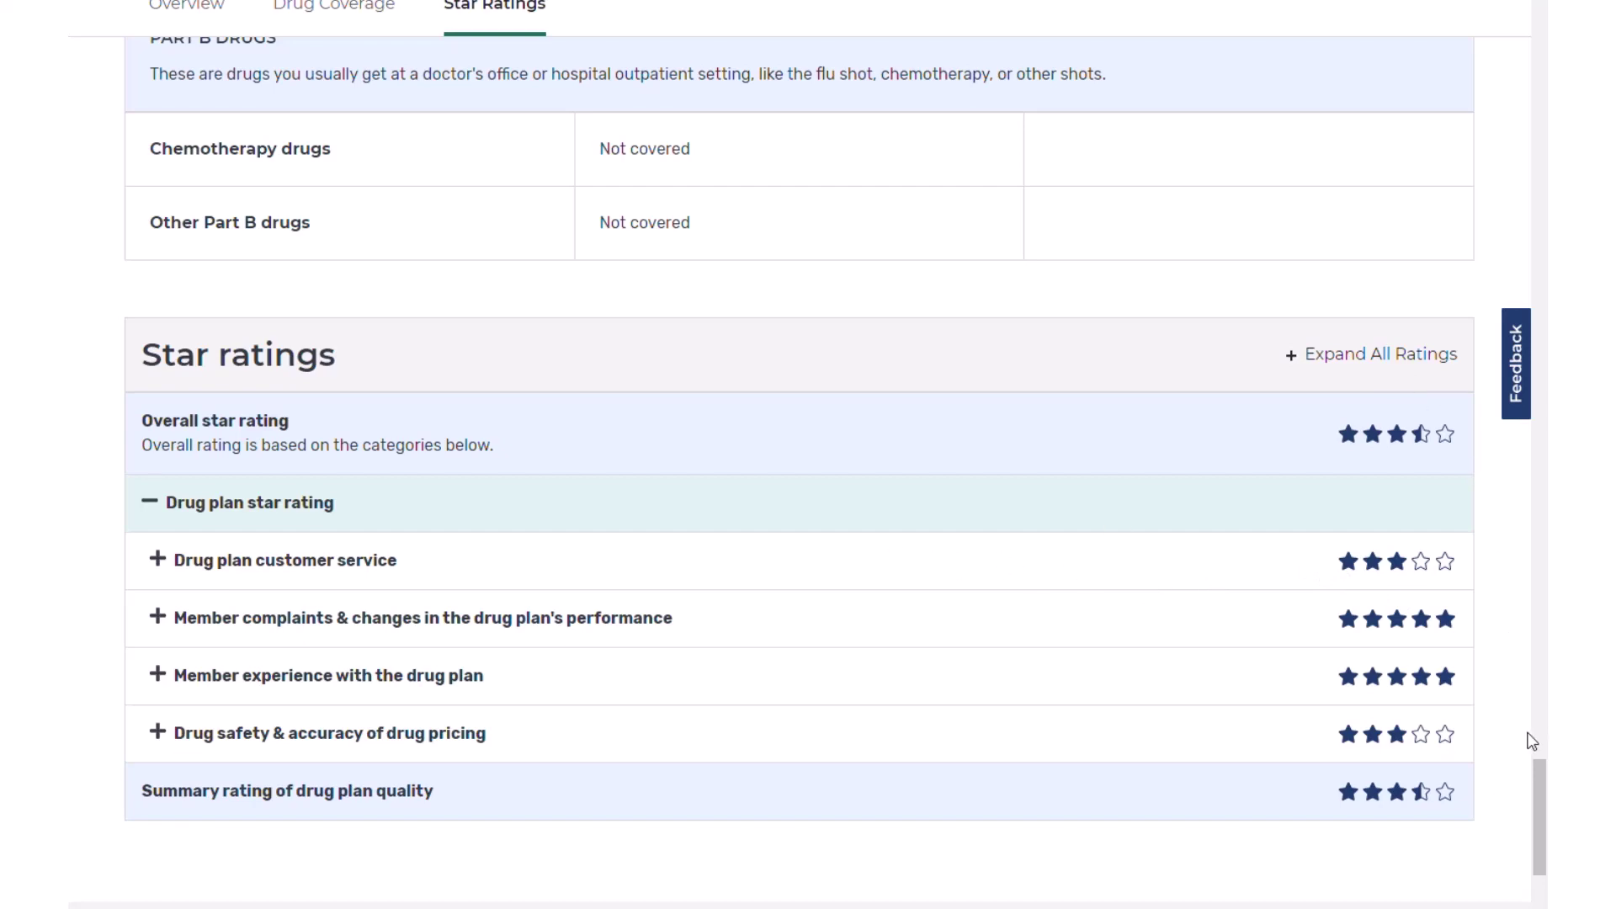
- Return to the search results and switch the plan type to Medicare Advantage, limited to HMO and PPO plans
{"action": "left_click_drag", "start_coordinate": [1536, 781], "coordinate": [1532, 21]}
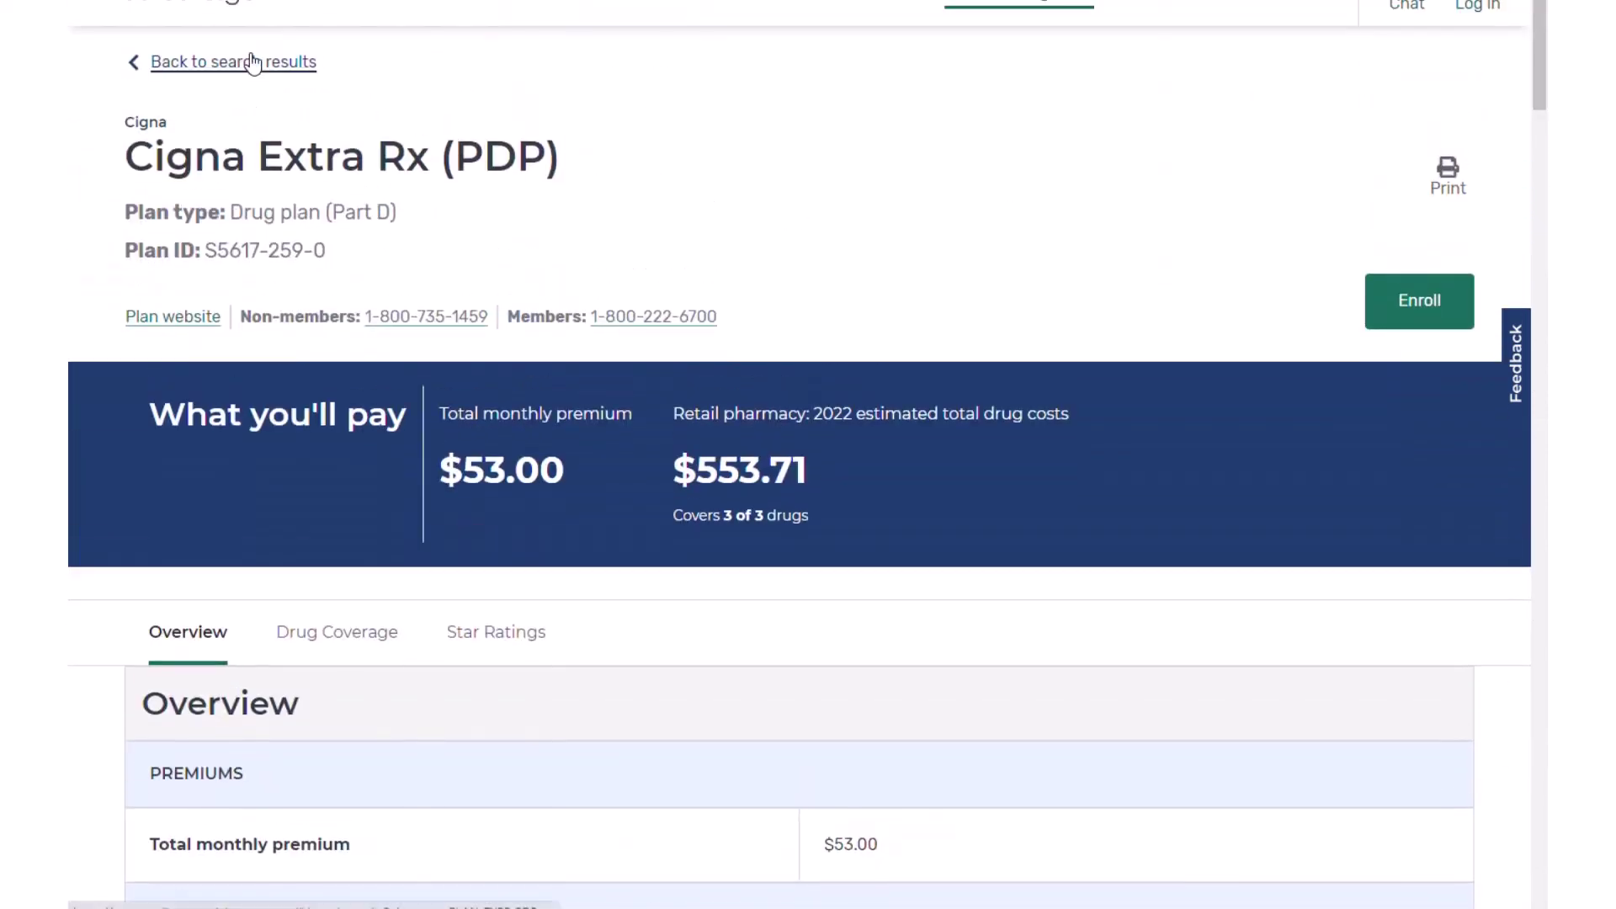
{"action": "left_click", "coordinate": [252, 64]}
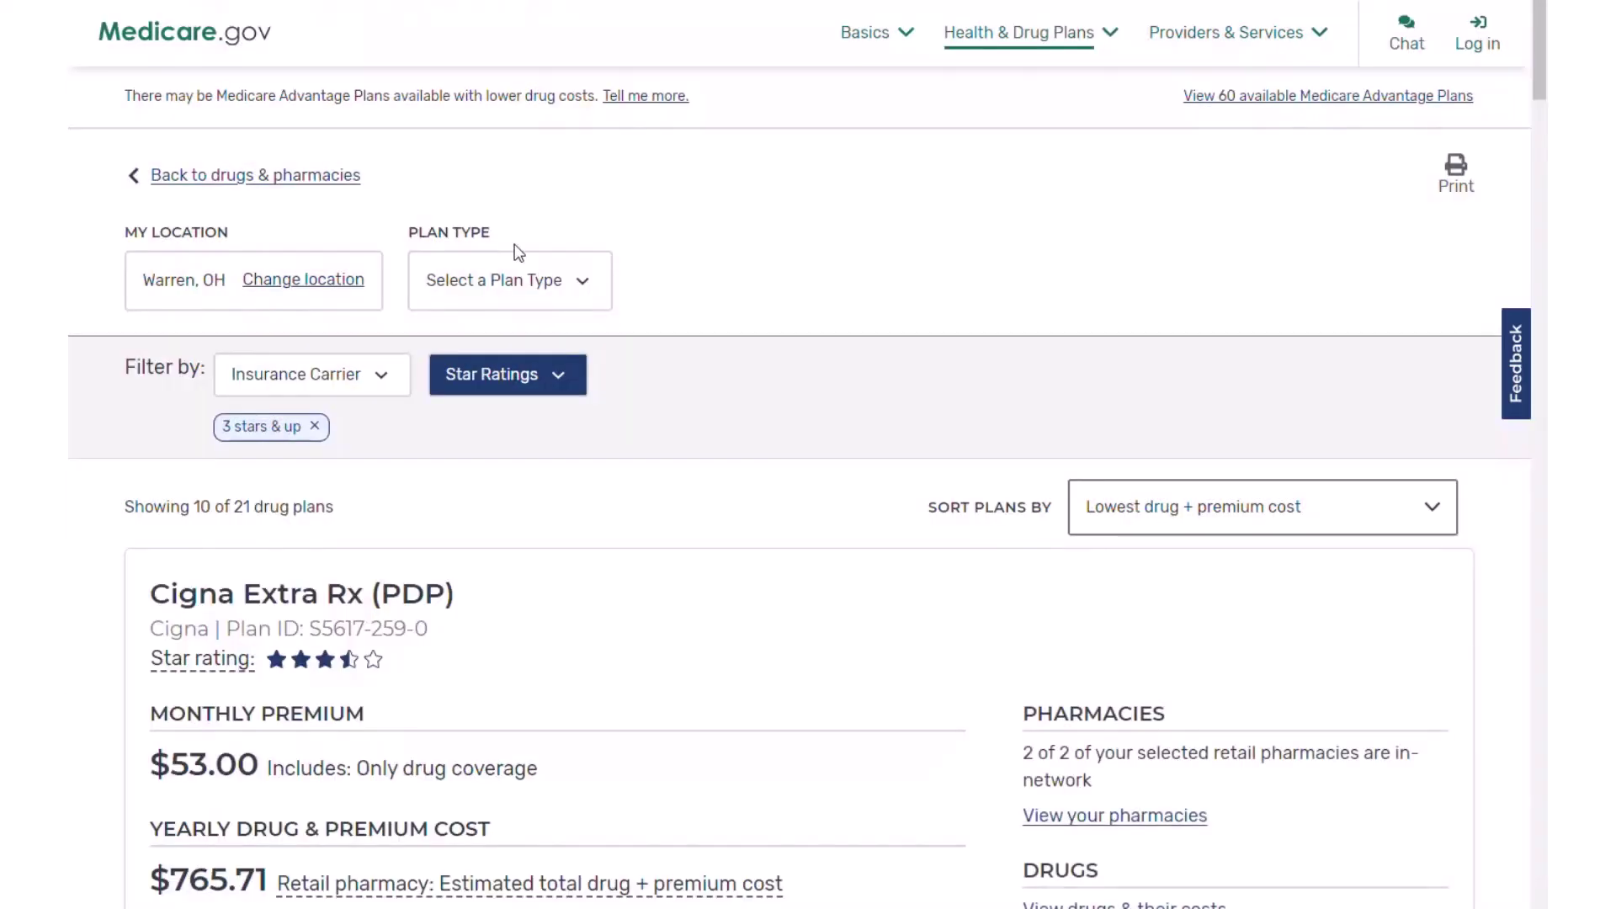
{"action": "left_click", "coordinate": [543, 288]}
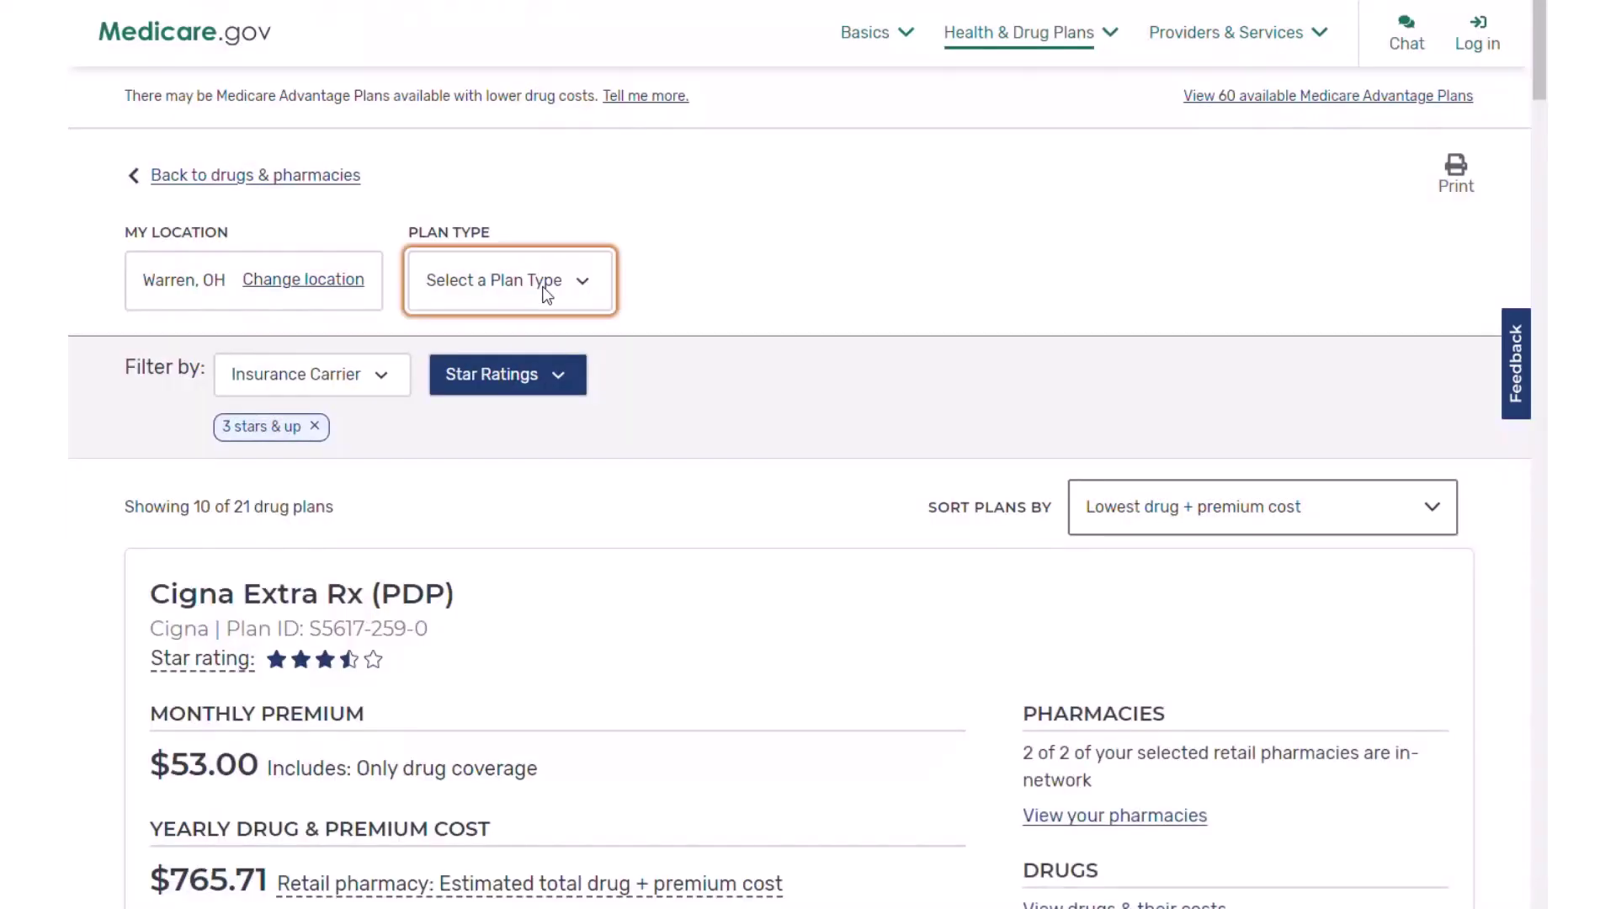
{"action": "left_click", "coordinate": [525, 396]}
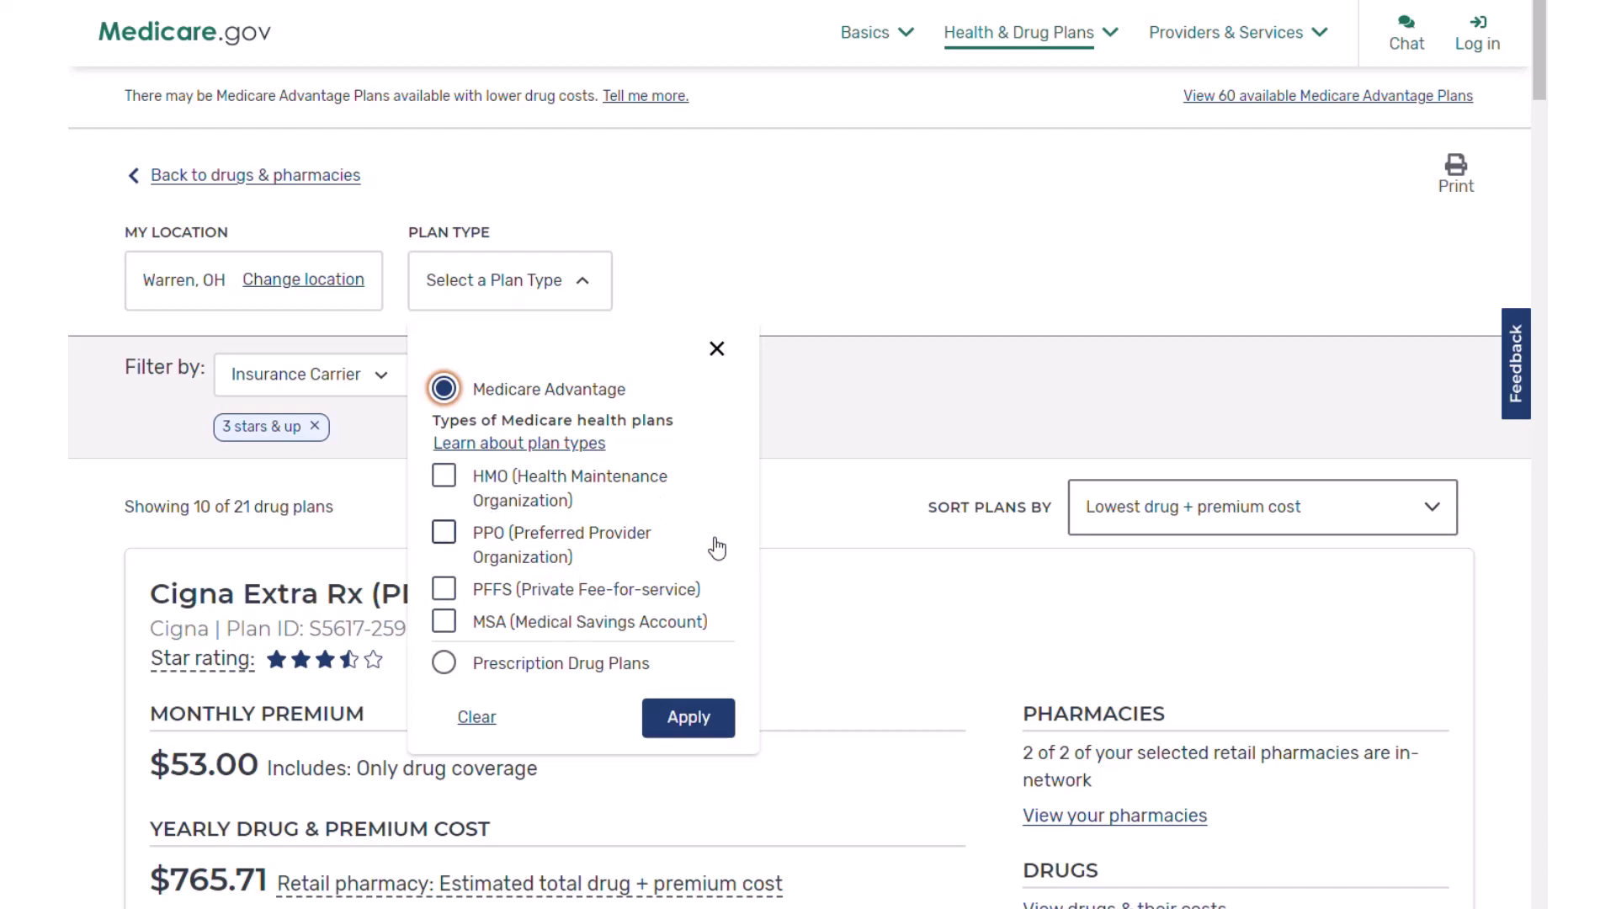
{"action": "left_click", "coordinate": [444, 488]}
{"action": "left_click", "coordinate": [444, 533]}
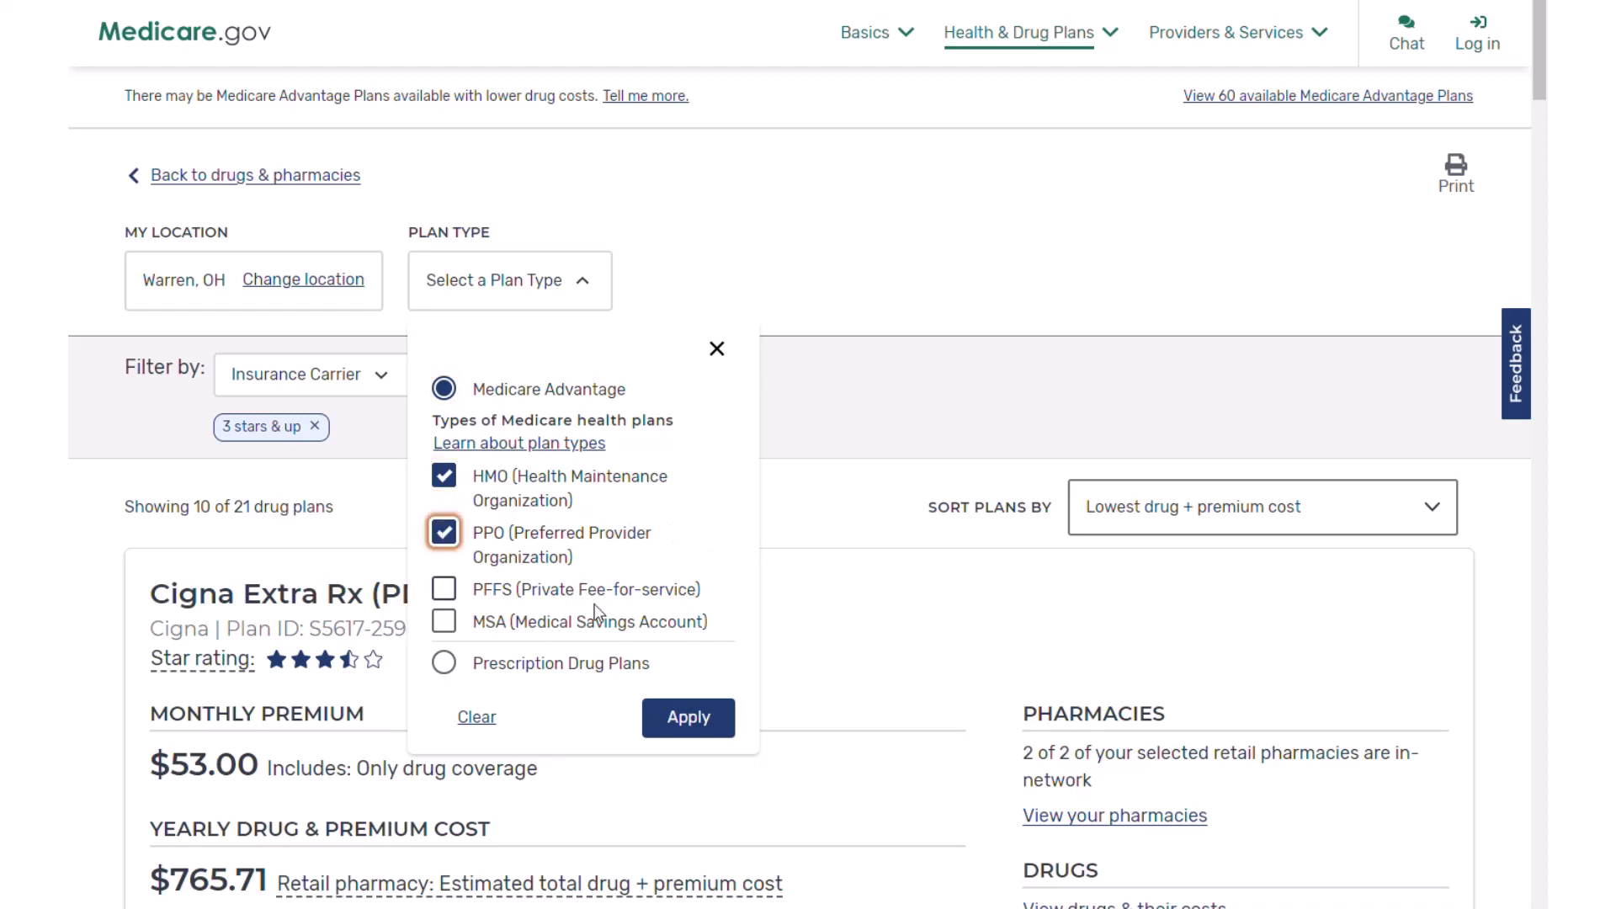
{"action": "left_click", "coordinate": [688, 717]}
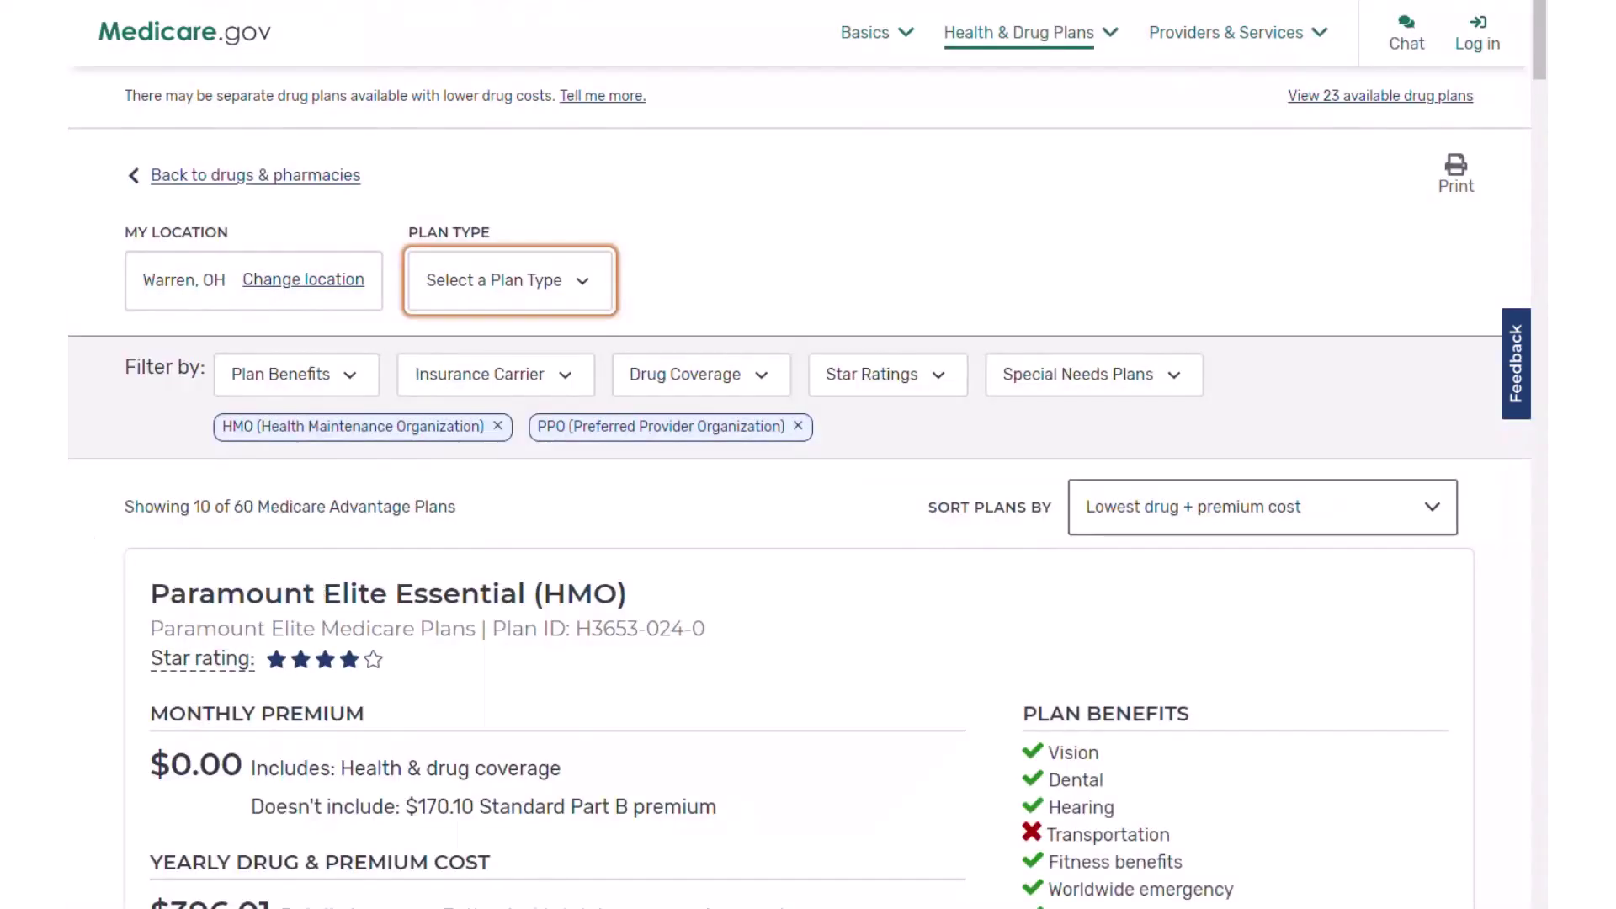
{"action": "left_click_drag", "start_coordinate": [157, 528], "coordinate": [296, 529]}
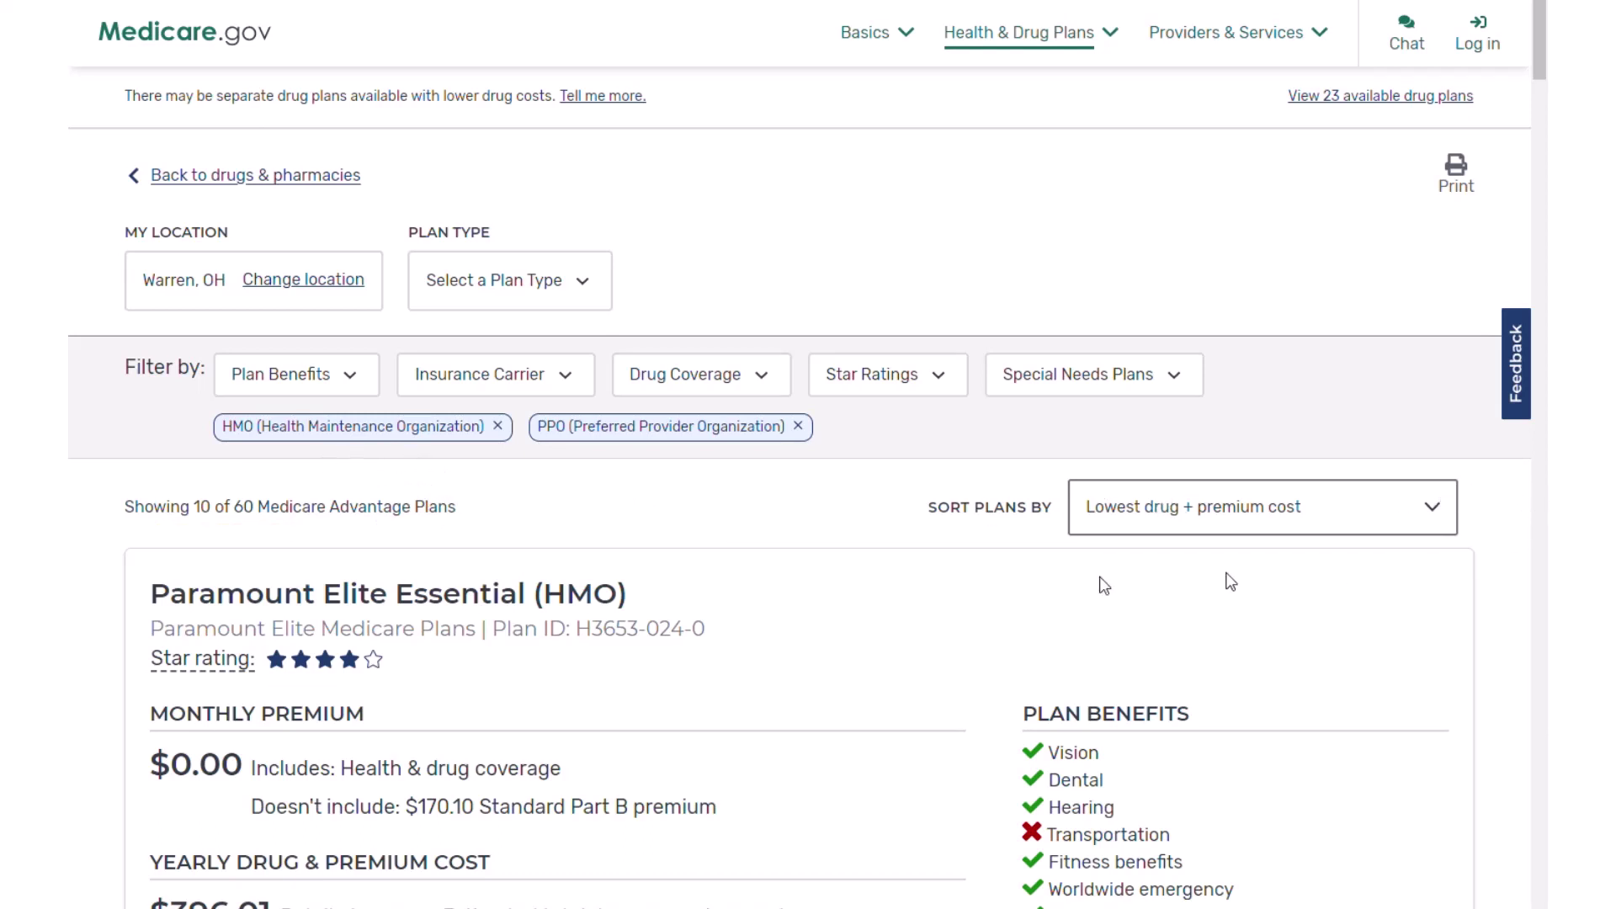
- Filter the Medicare Advantage plans by dental coverage, vision coverage and fitness benefits
{"action": "left_click", "coordinate": [340, 381]}
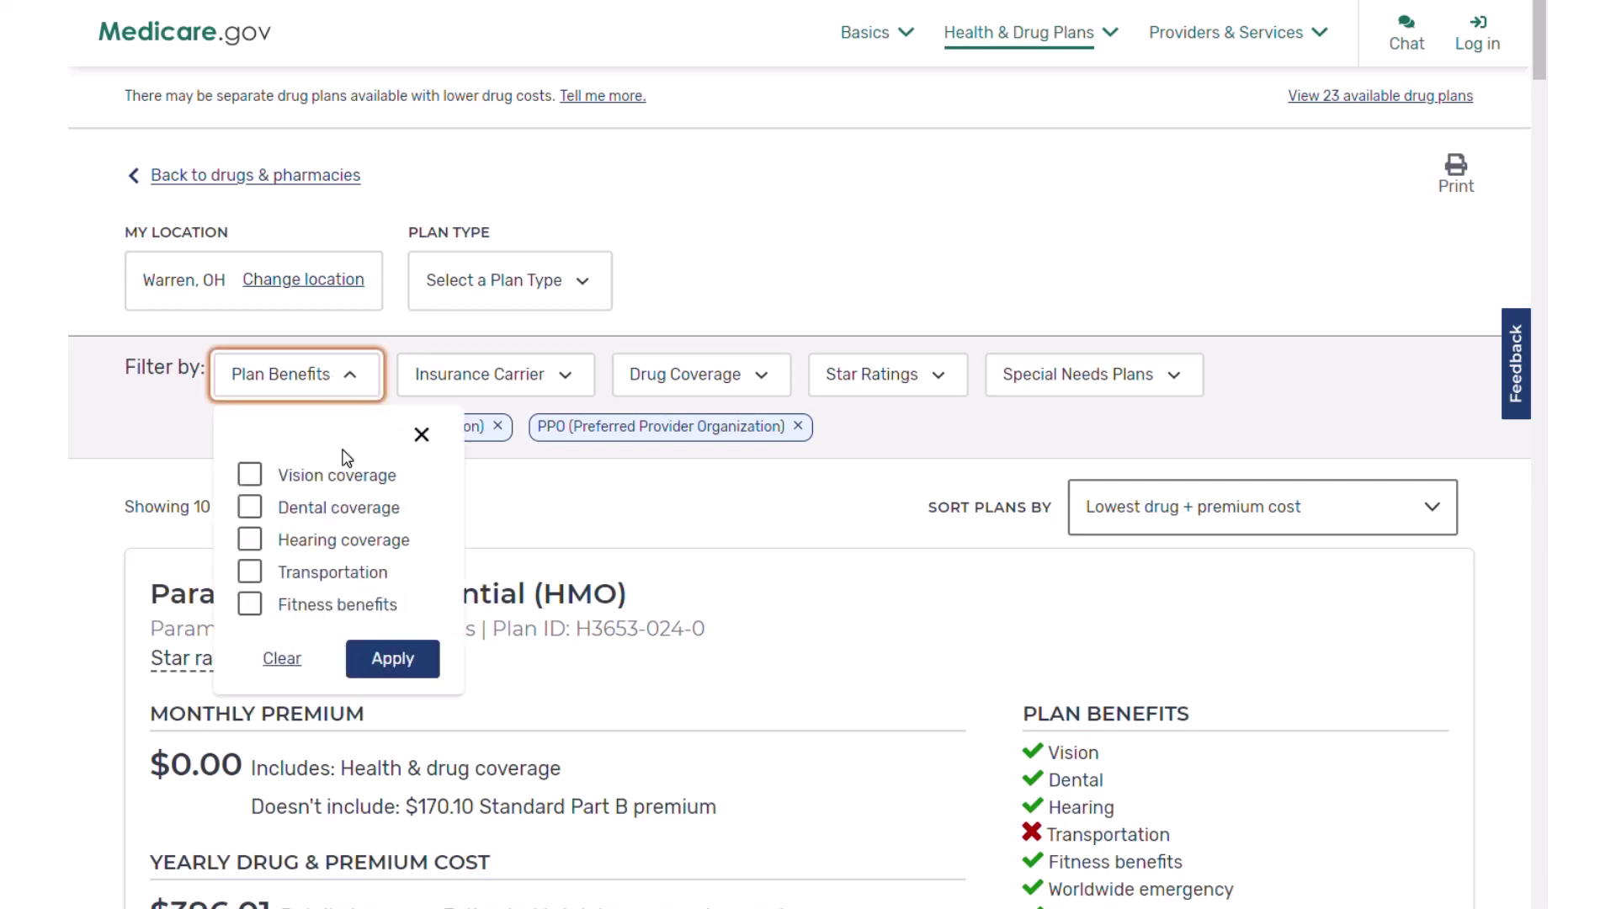
{"action": "left_click", "coordinate": [250, 507]}
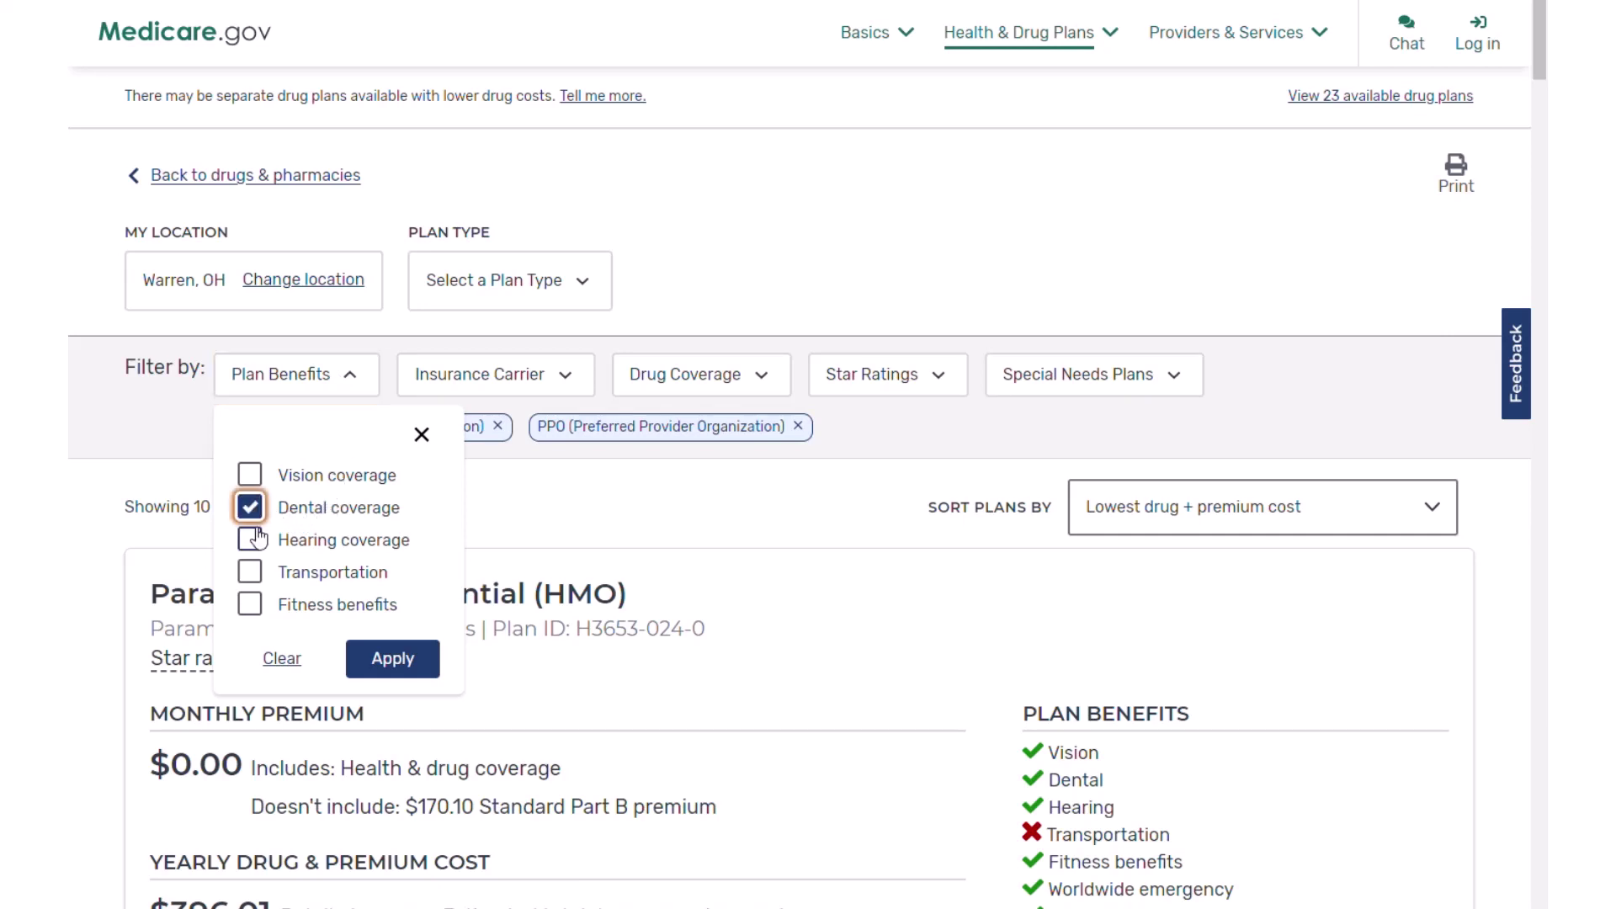
{"action": "left_click", "coordinate": [250, 476]}
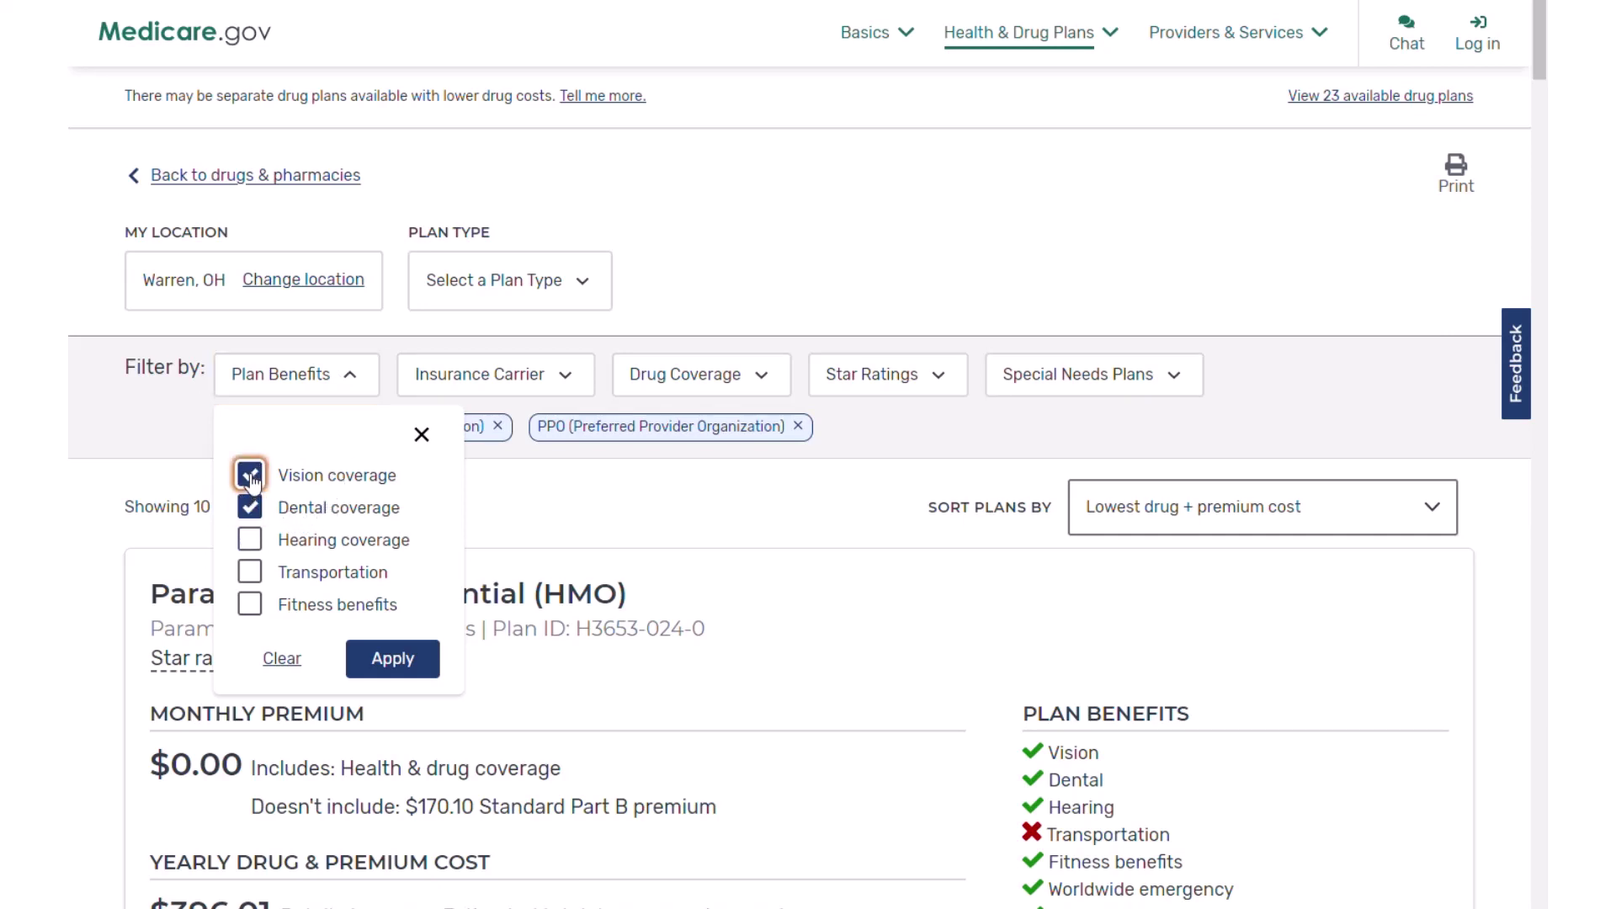
{"action": "left_click", "coordinate": [250, 605]}
{"action": "left_click", "coordinate": [380, 659]}
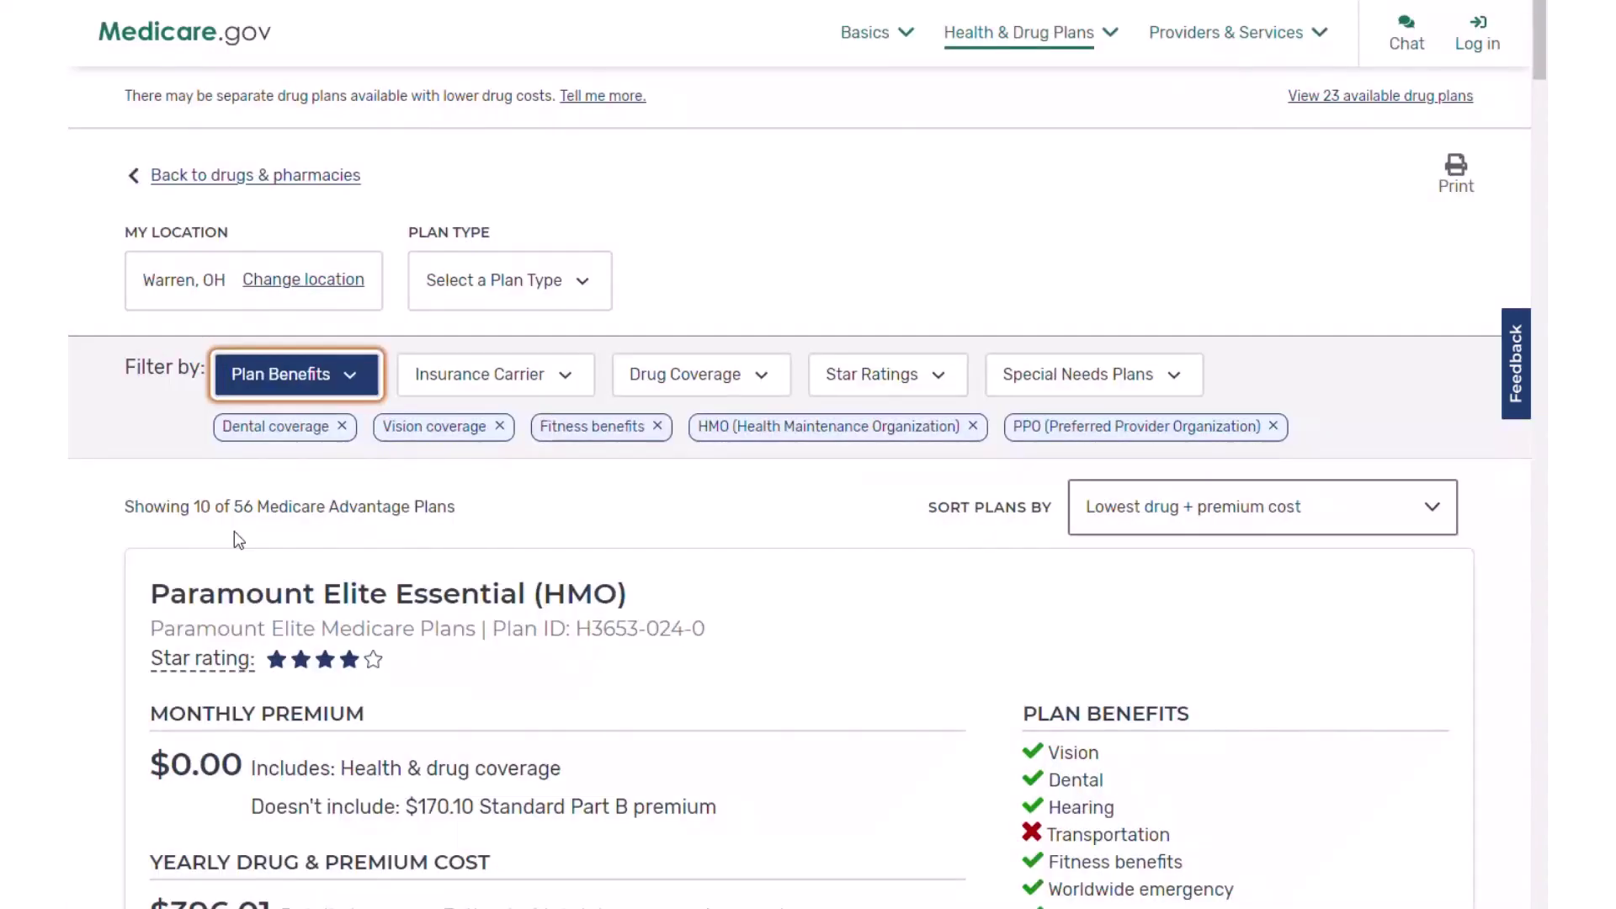
- Check the available insurance carriers and filter the results to plans that include drug coverage
{"action": "left_click", "coordinate": [553, 388]}
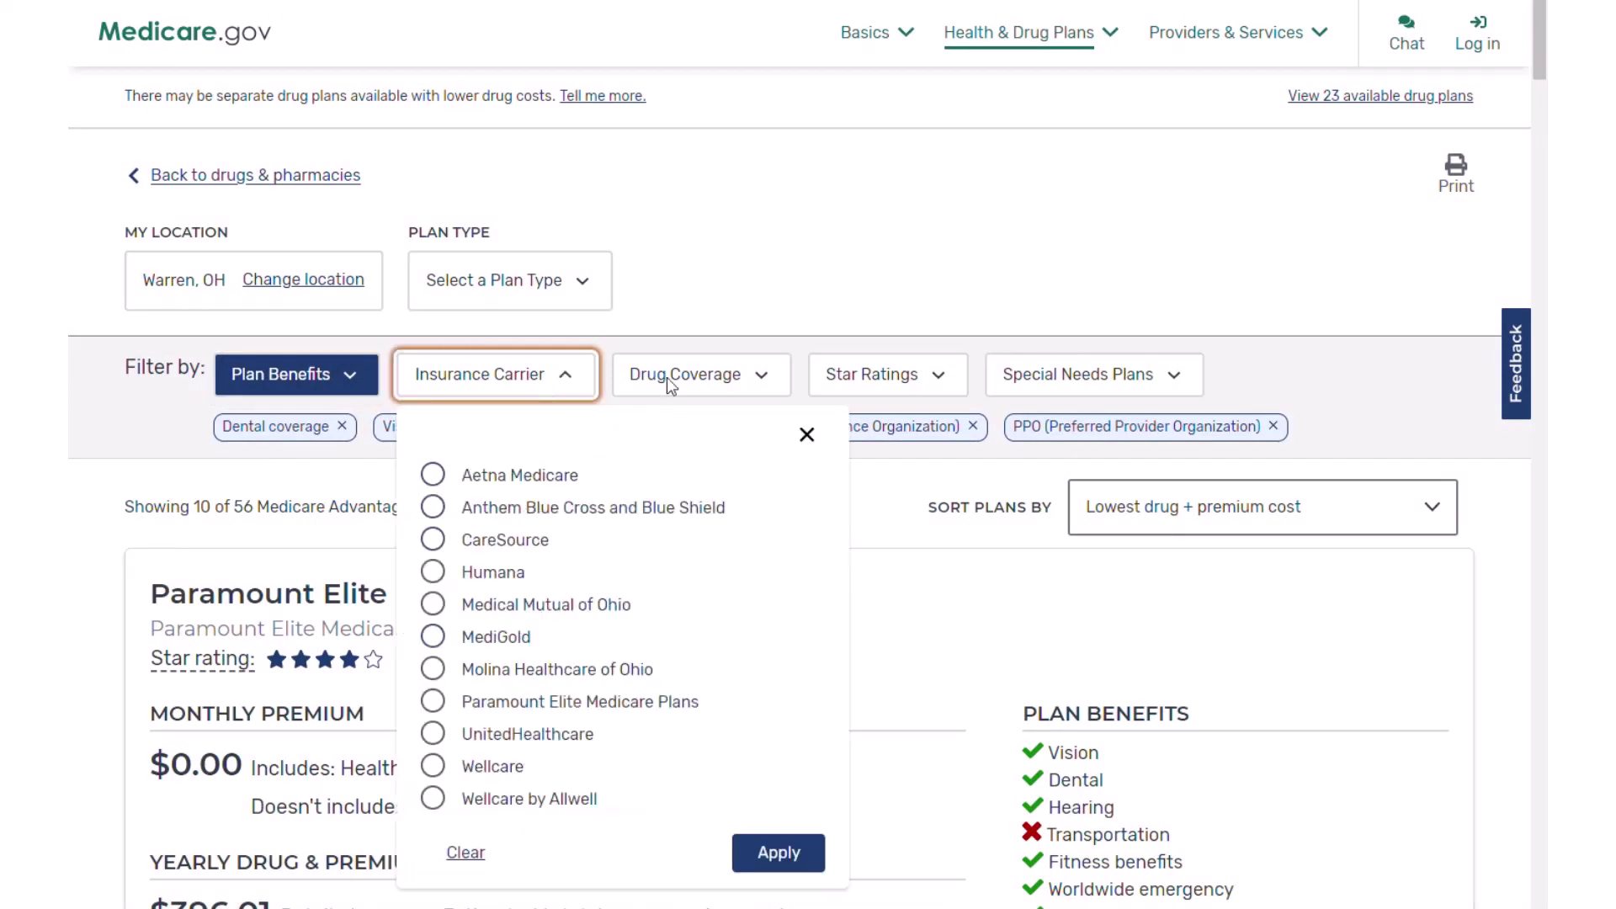
{"action": "left_click", "coordinate": [733, 303]}
{"action": "left_click", "coordinate": [737, 397]}
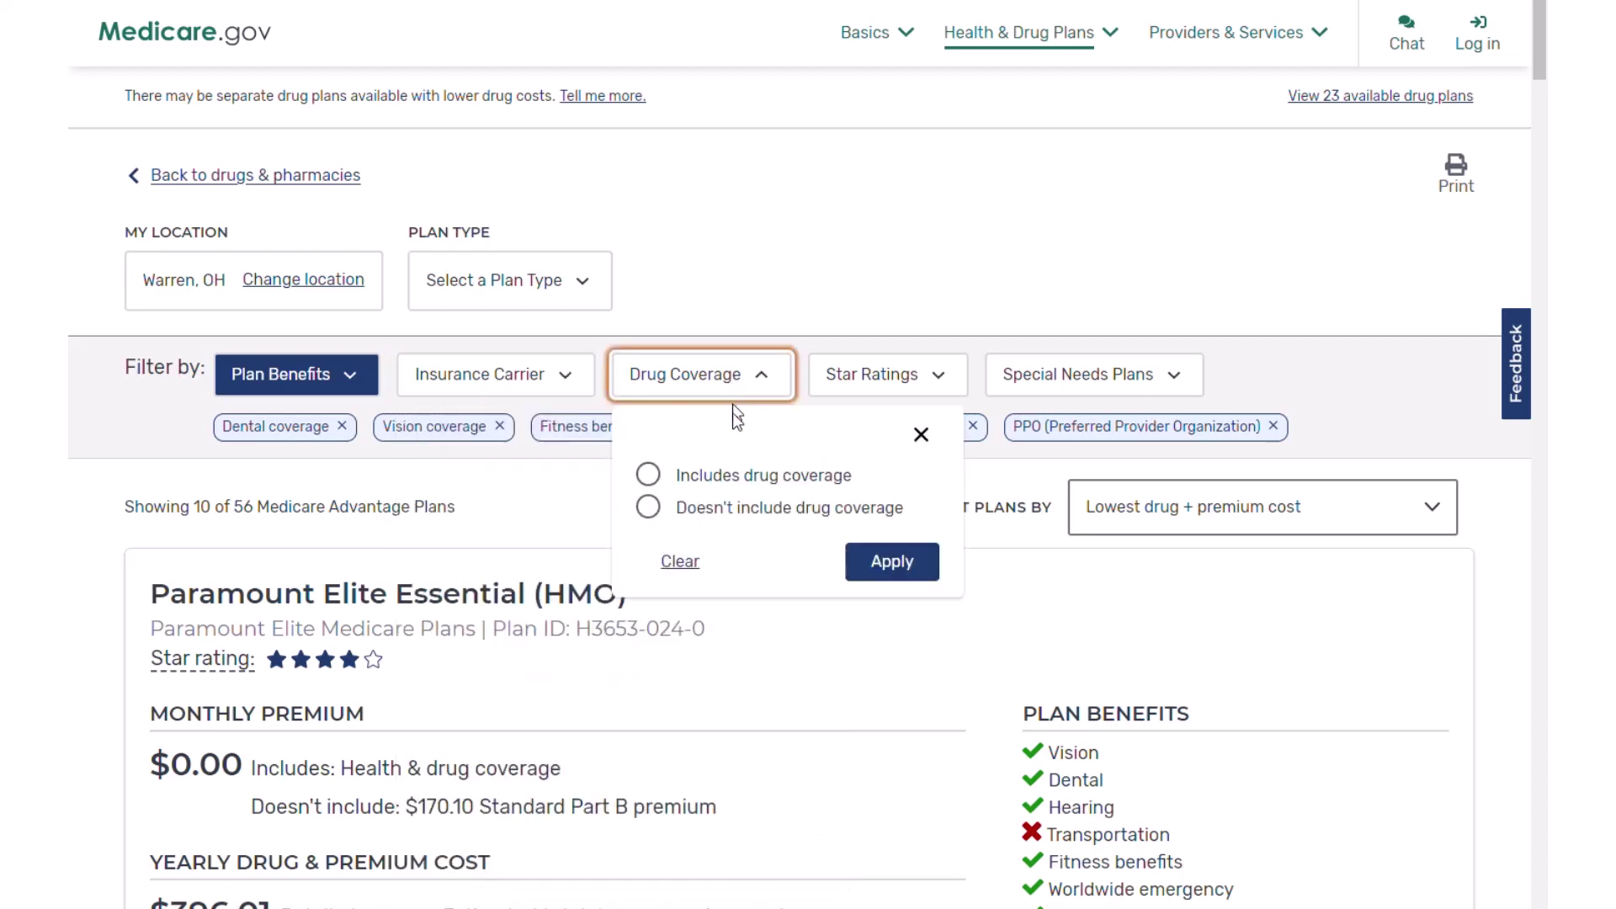
{"action": "left_click", "coordinate": [680, 481]}
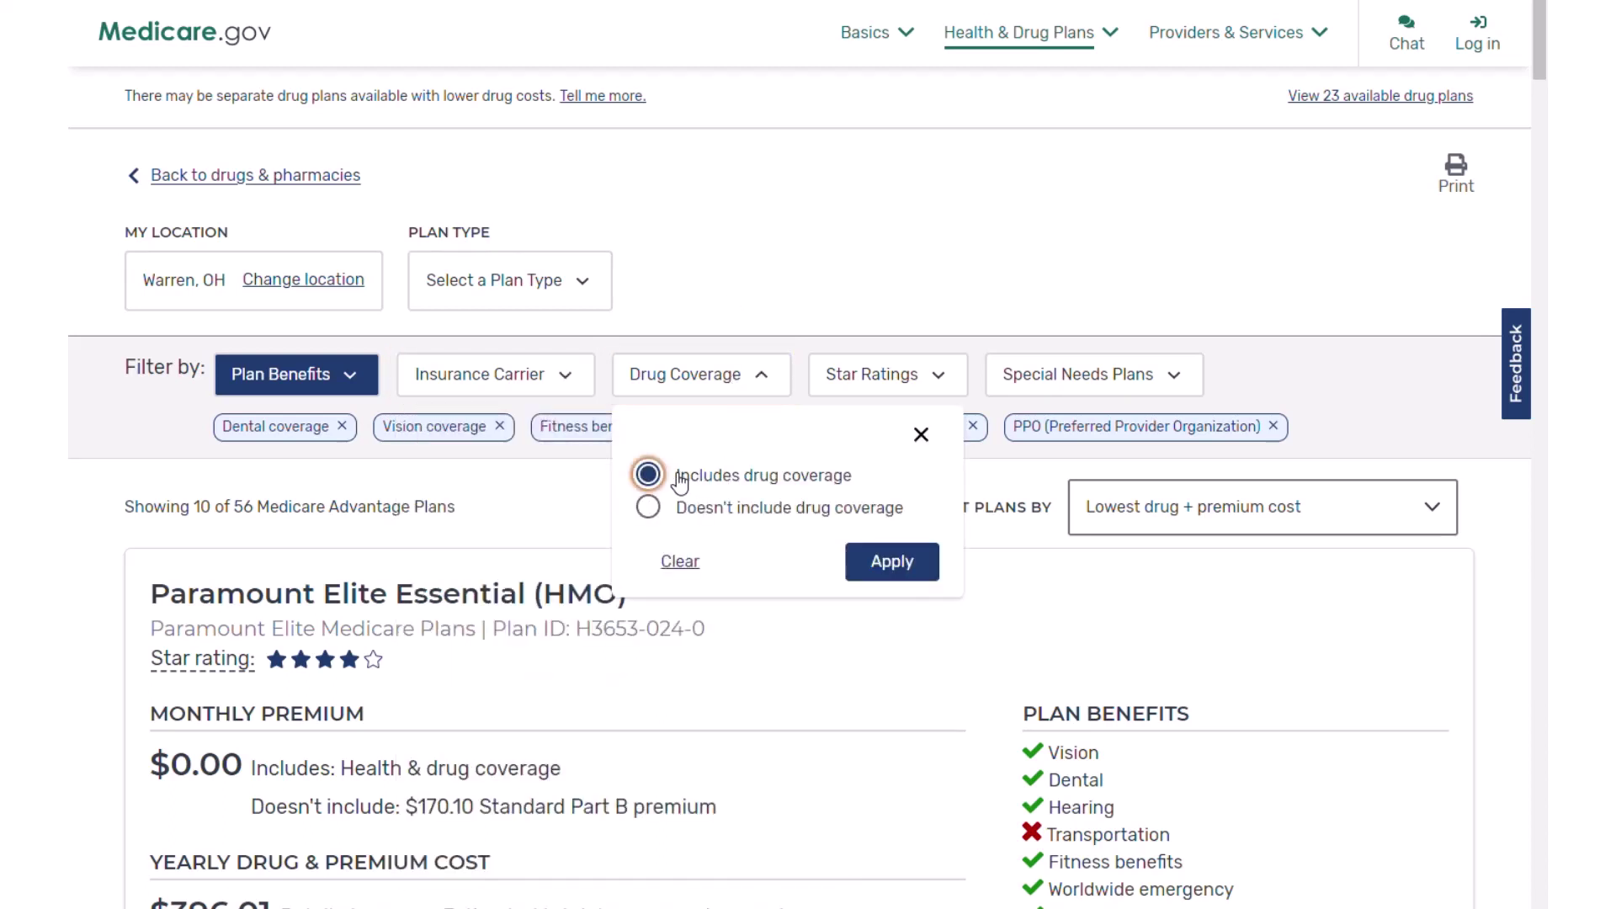
{"action": "left_click", "coordinate": [890, 564]}
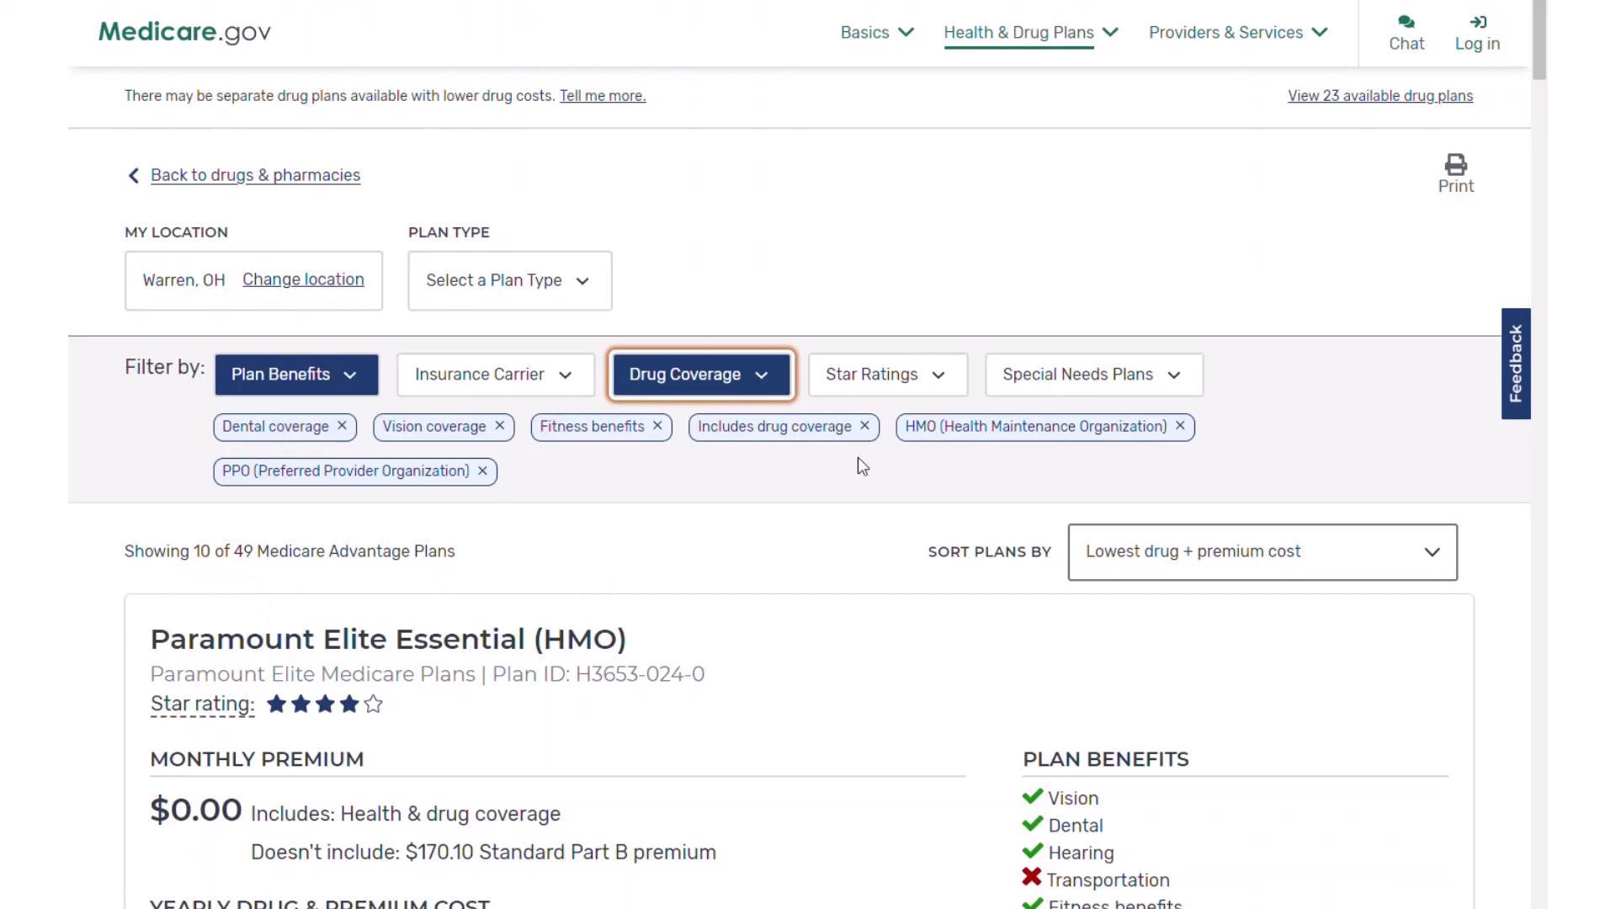
- Filter the results to plans rated 4 stars & up and check the special needs plan options
{"action": "left_click", "coordinate": [951, 378]}
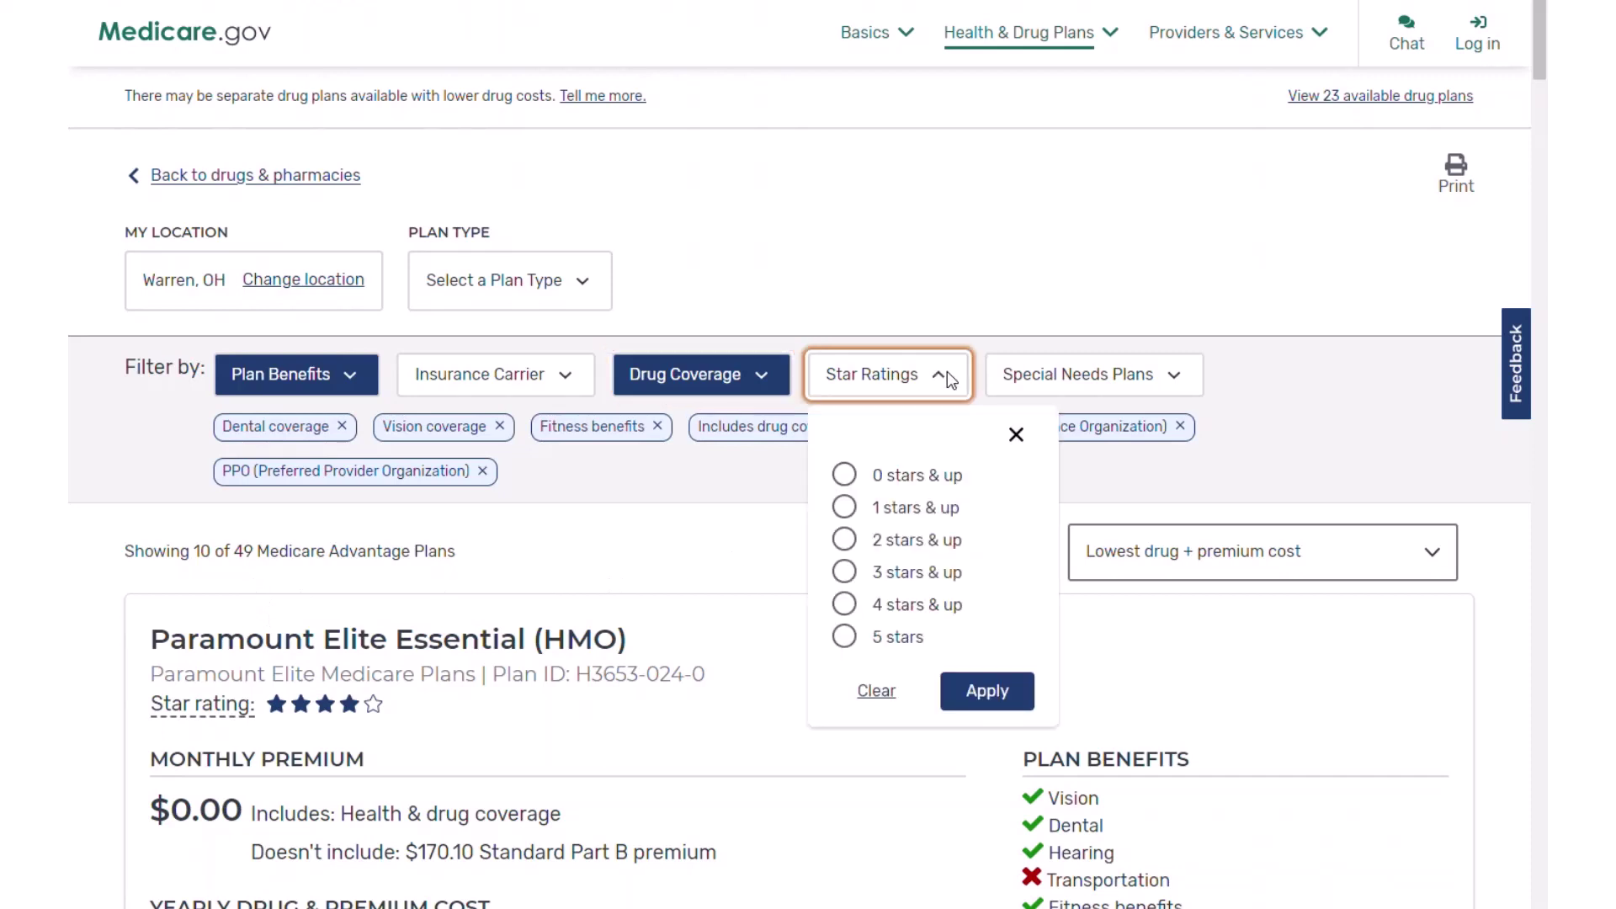
{"action": "left_click", "coordinate": [900, 606]}
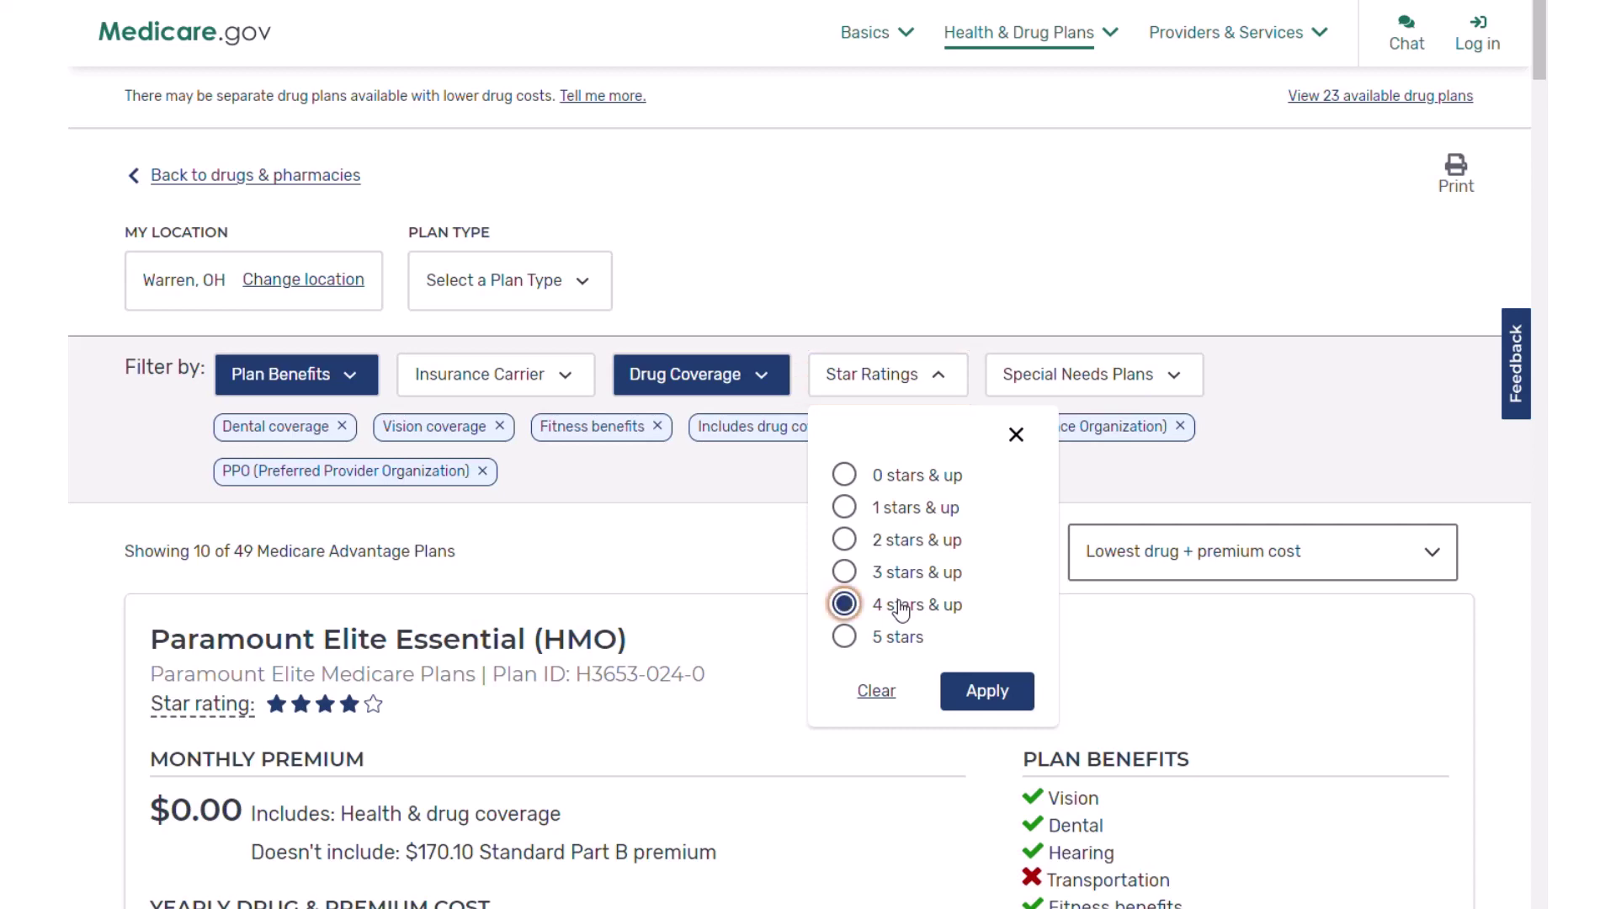
{"action": "left_click", "coordinate": [957, 695]}
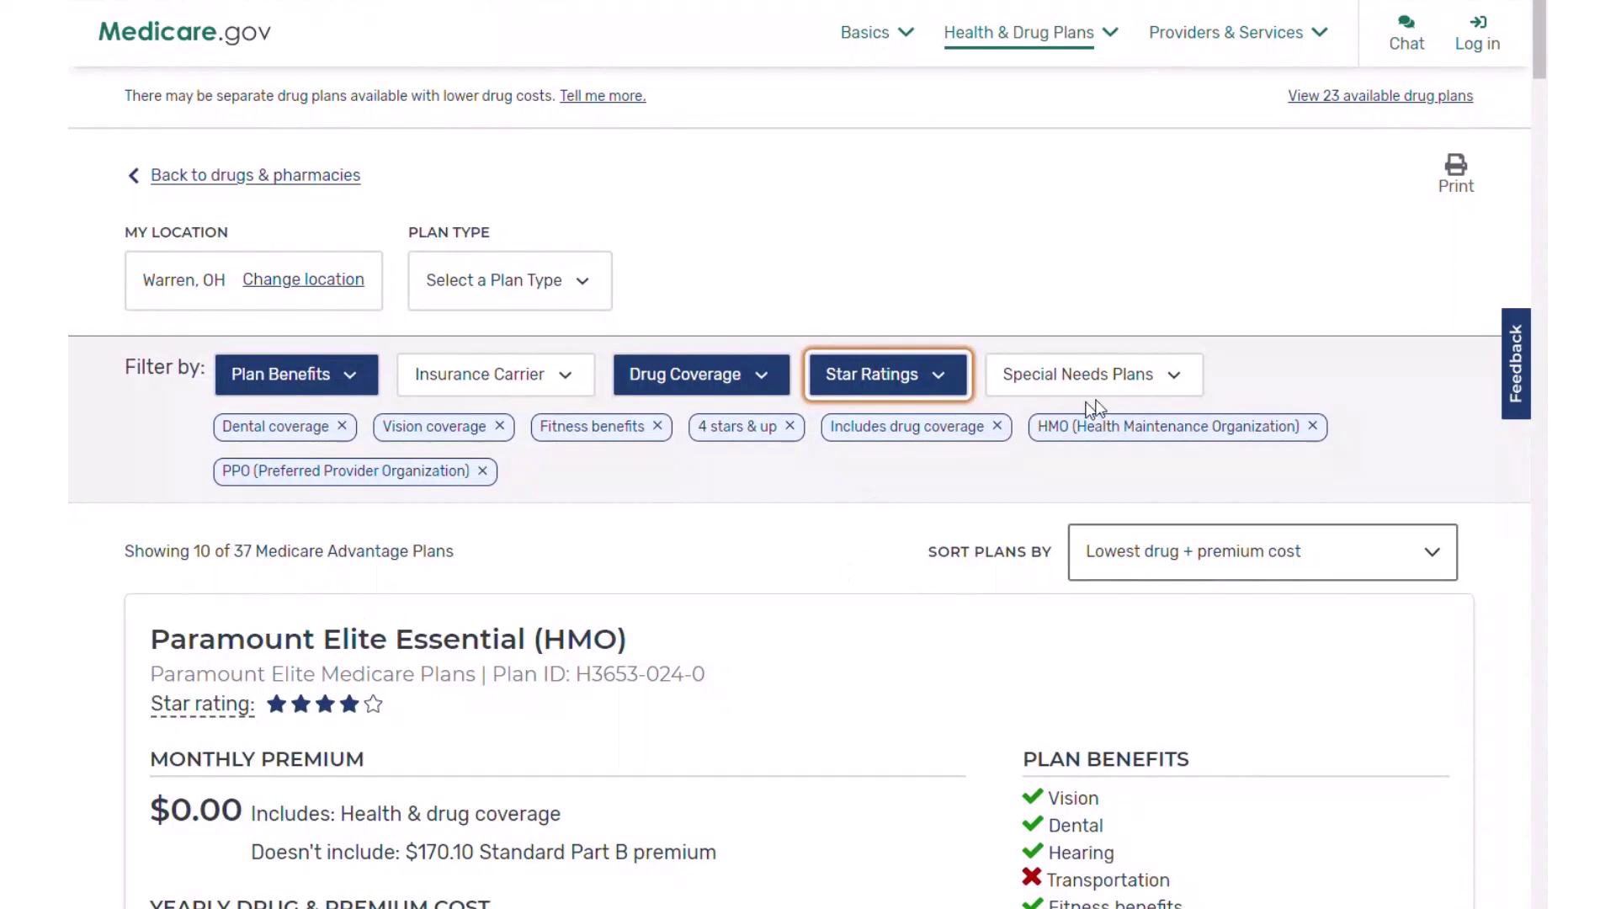
{"action": "left_click", "coordinate": [1143, 381]}
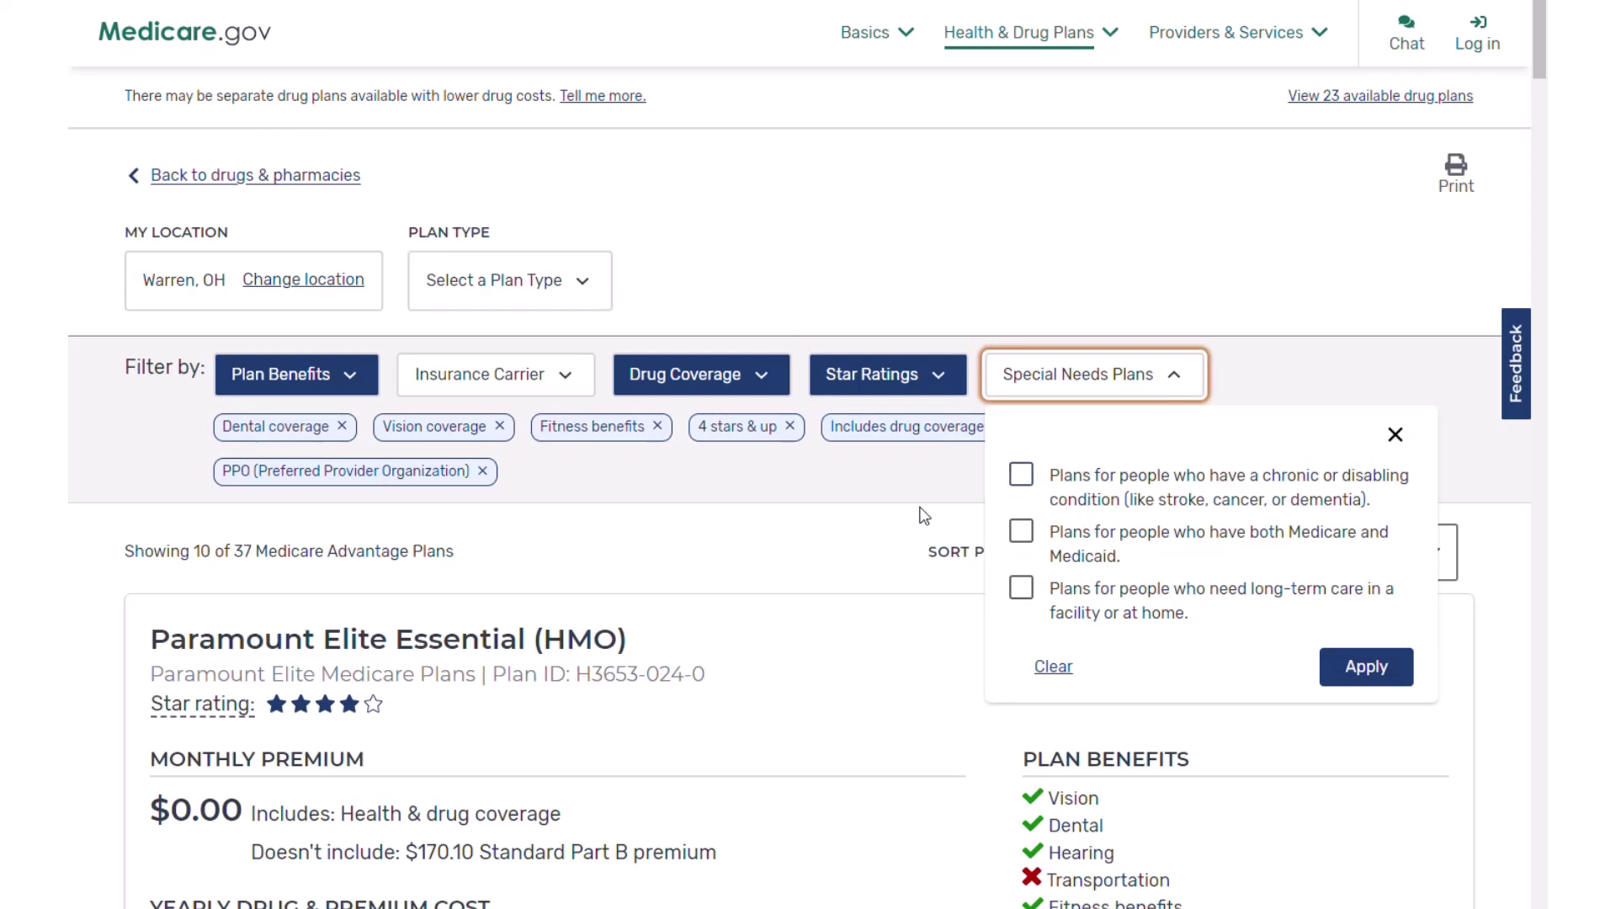
{"action": "left_click", "coordinate": [870, 520]}
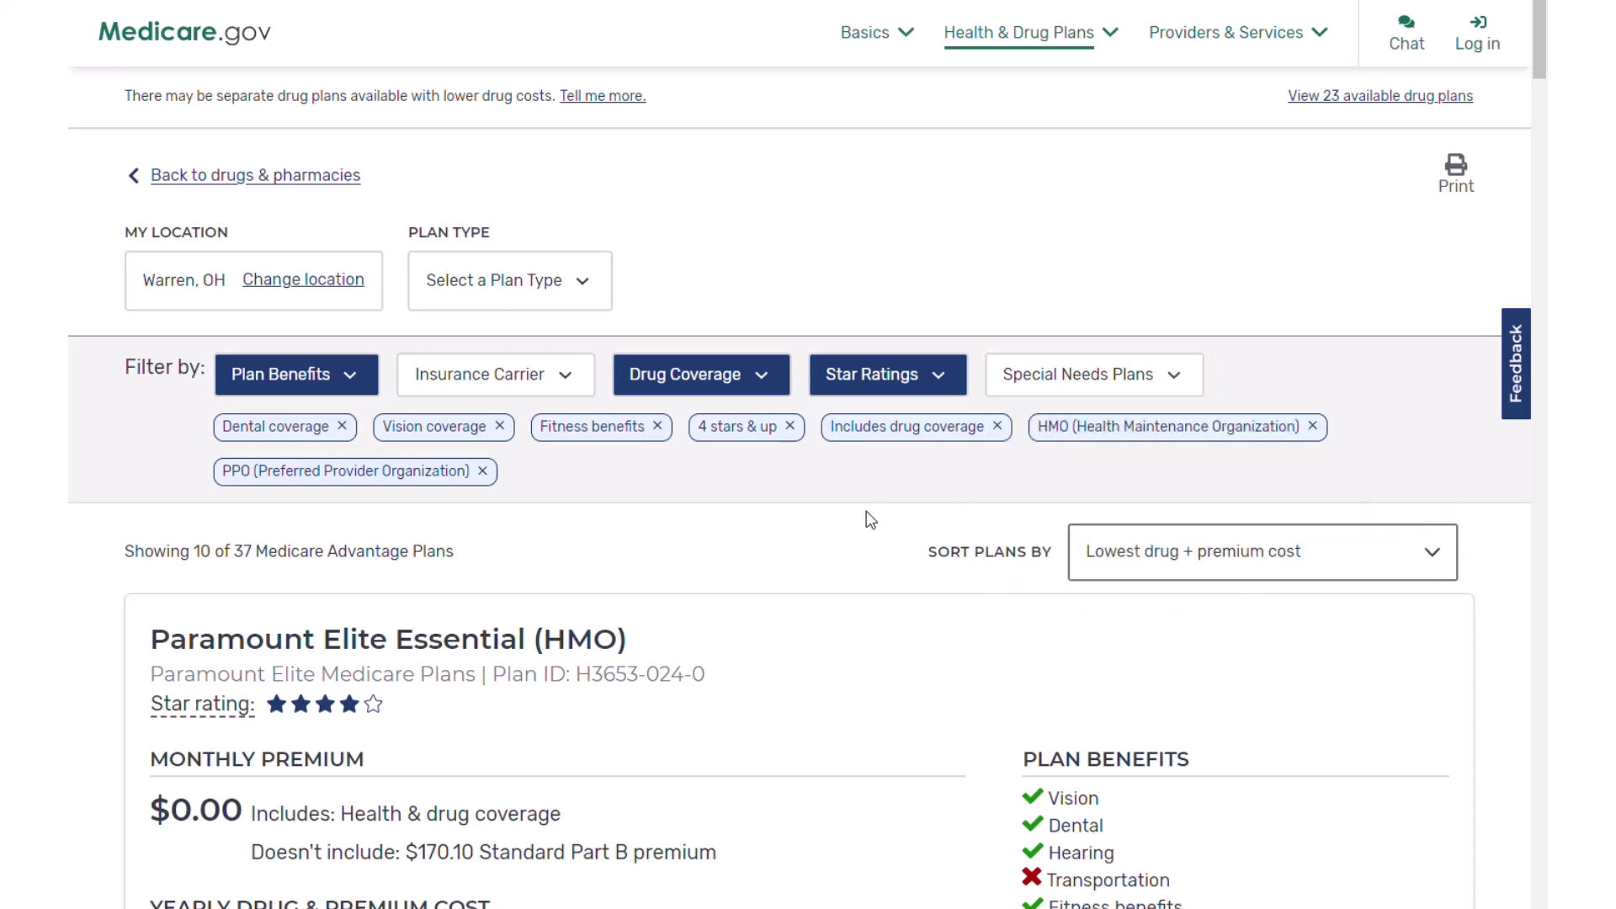
- Compare the premiums, yearly drug costs, deductibles, benefits and copays of the first Medicare Advantage plans in the filtered results
{"action": "scroll", "coordinate": [867, 516], "scroll_direction": "down", "scroll_amount": 2}
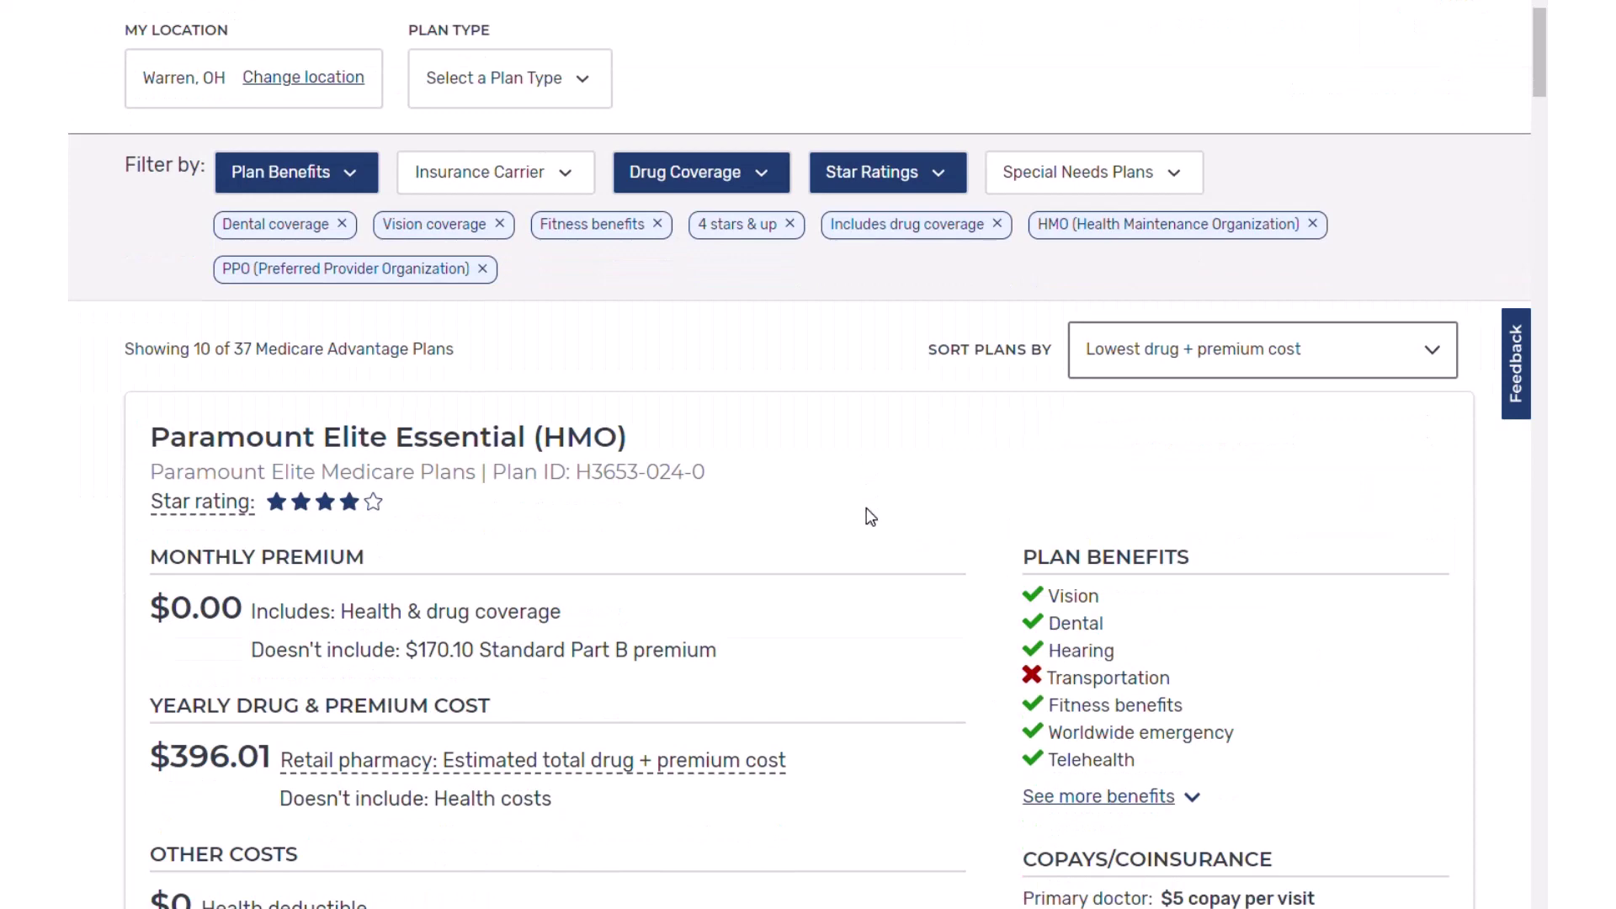
{"action": "scroll", "coordinate": [866, 508], "scroll_direction": "down", "scroll_amount": 1}
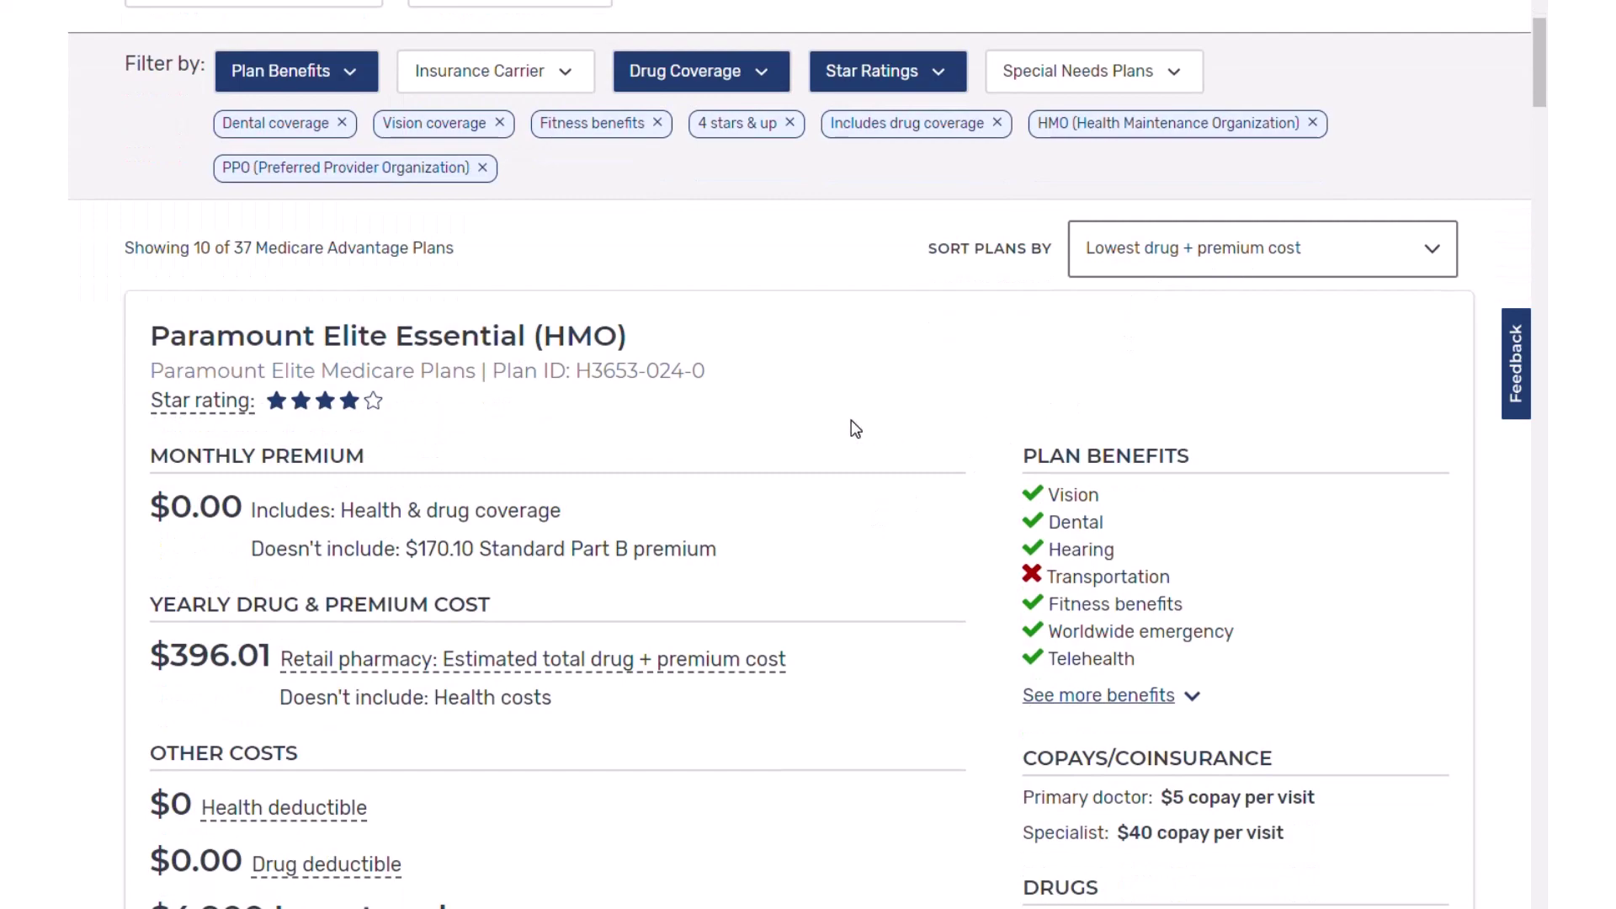
{"action": "scroll", "coordinate": [889, 428], "scroll_direction": "down", "scroll_amount": 2}
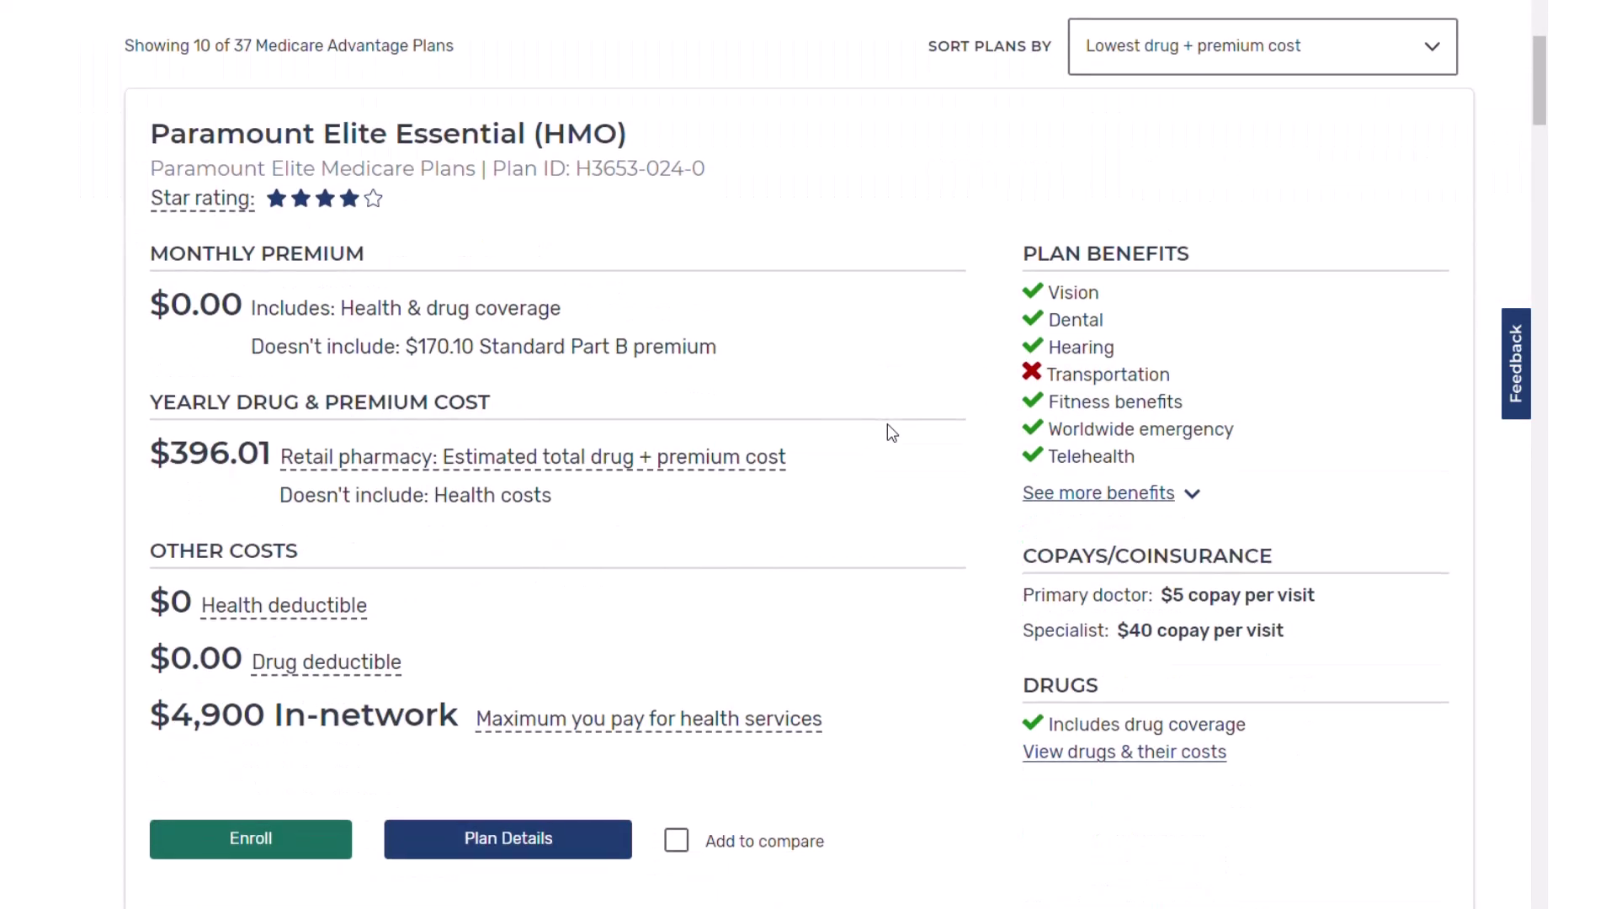
{"action": "scroll", "coordinate": [888, 426], "scroll_direction": "down", "scroll_amount": 5}
{"action": "scroll", "coordinate": [888, 426], "scroll_direction": "down", "scroll_amount": 3}
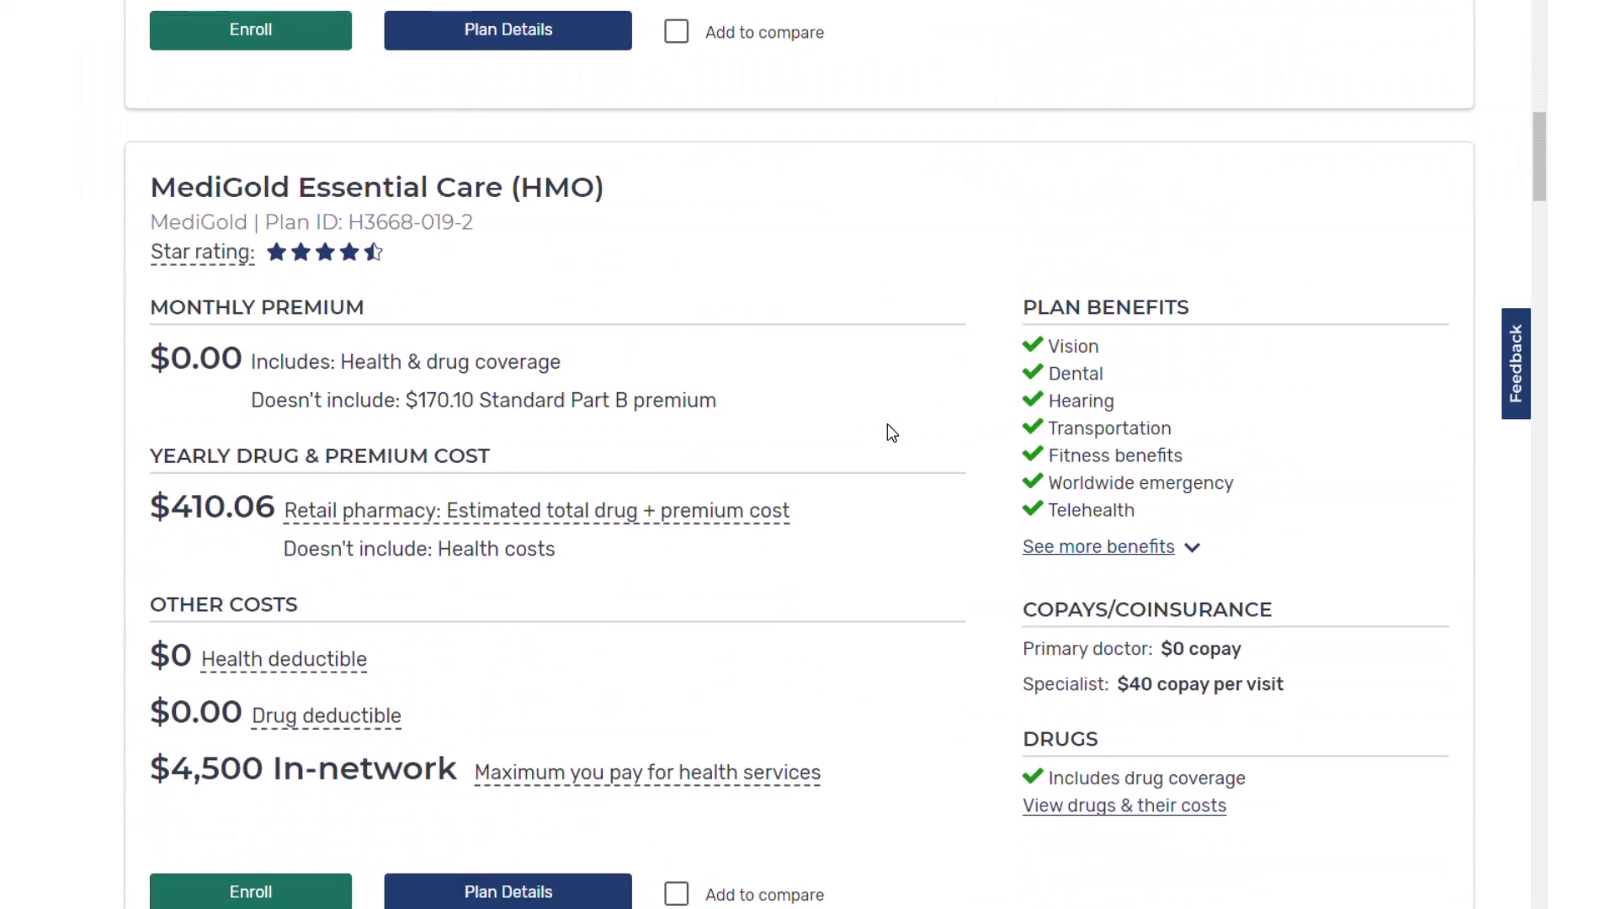
{"action": "scroll", "coordinate": [888, 426], "scroll_direction": "down", "scroll_amount": 2}
{"action": "scroll", "coordinate": [888, 426], "scroll_direction": "up", "scroll_amount": 12}
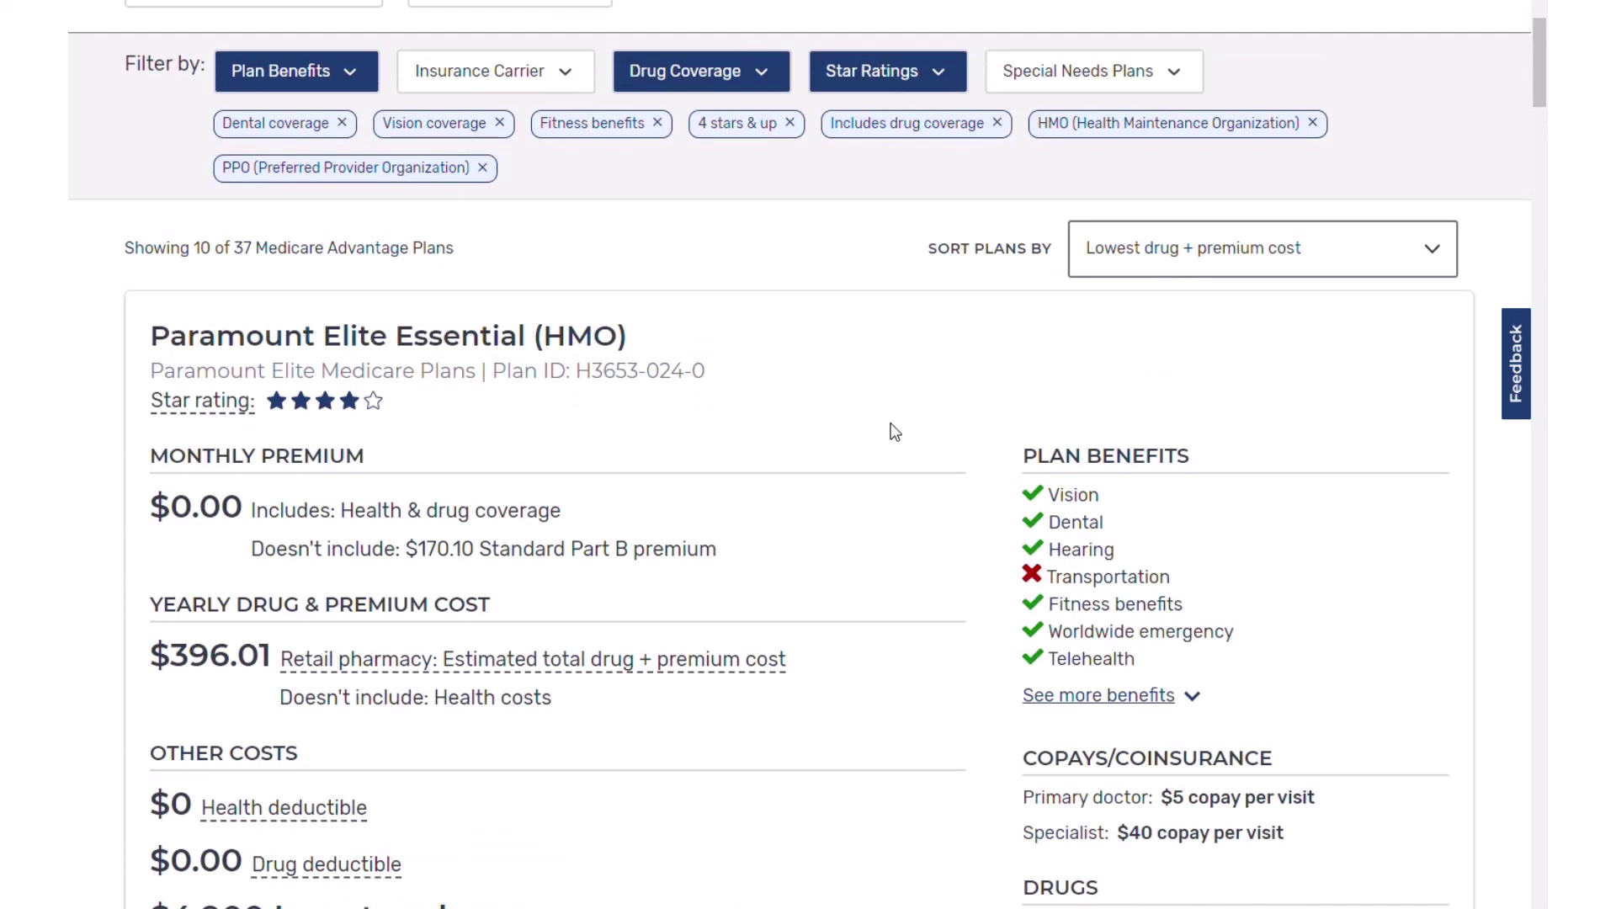
{"action": "scroll", "coordinate": [715, 451], "scroll_direction": "up", "scroll_amount": 1}
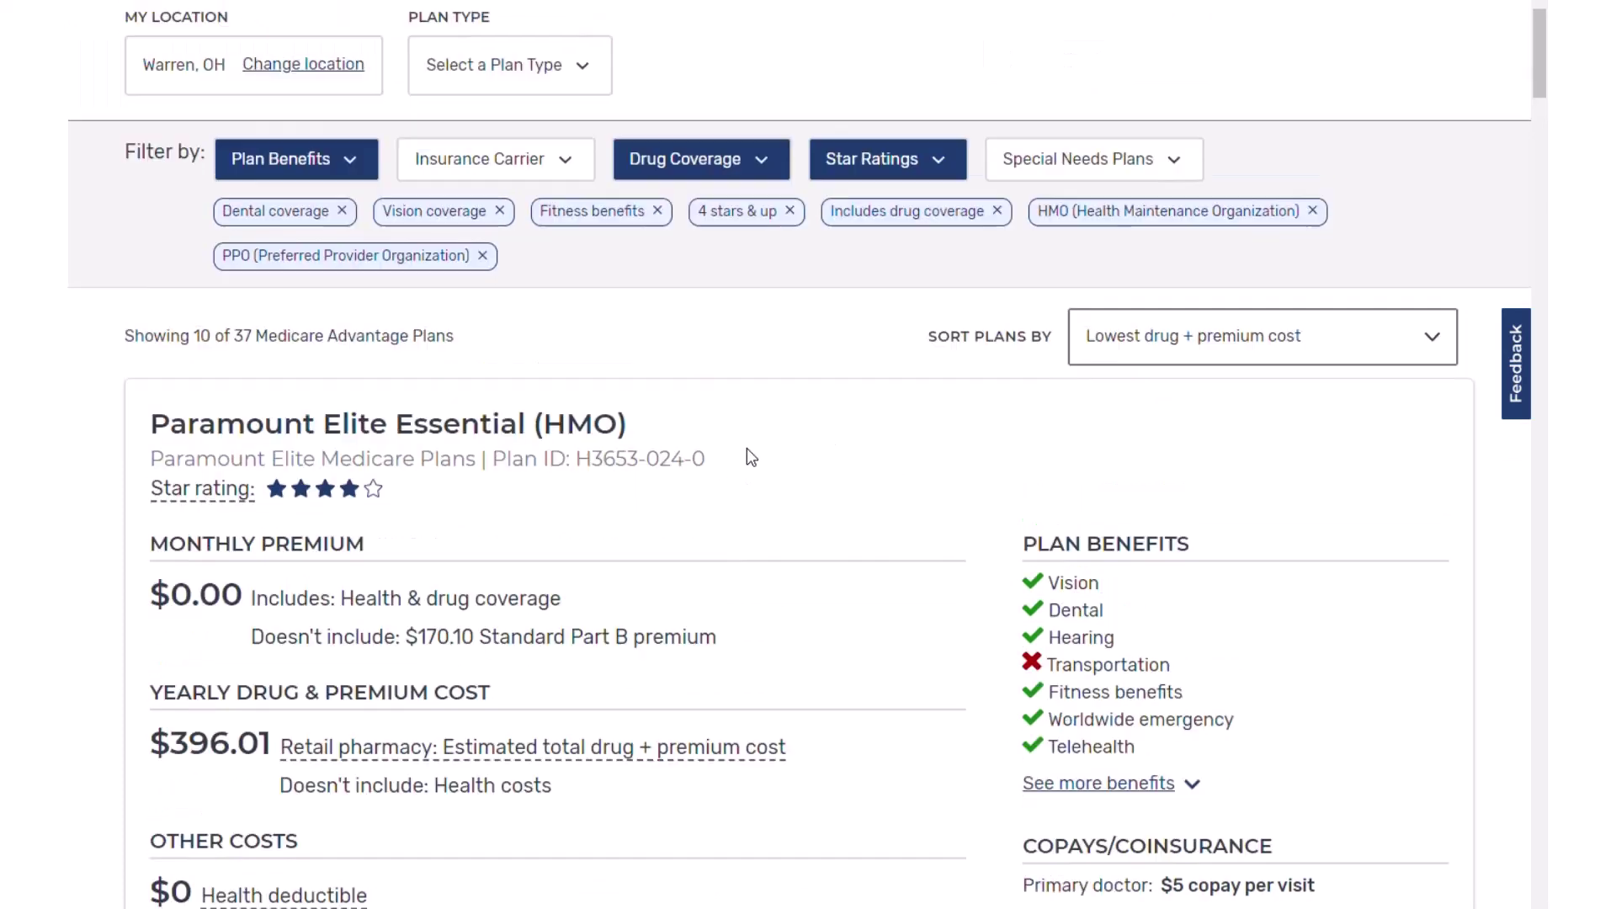
- Exclude HMO plans so only PPO plans are listed, and review the first PPO plan's costs, out-of-pocket maximums and benefits
{"action": "left_click", "coordinate": [574, 104]}
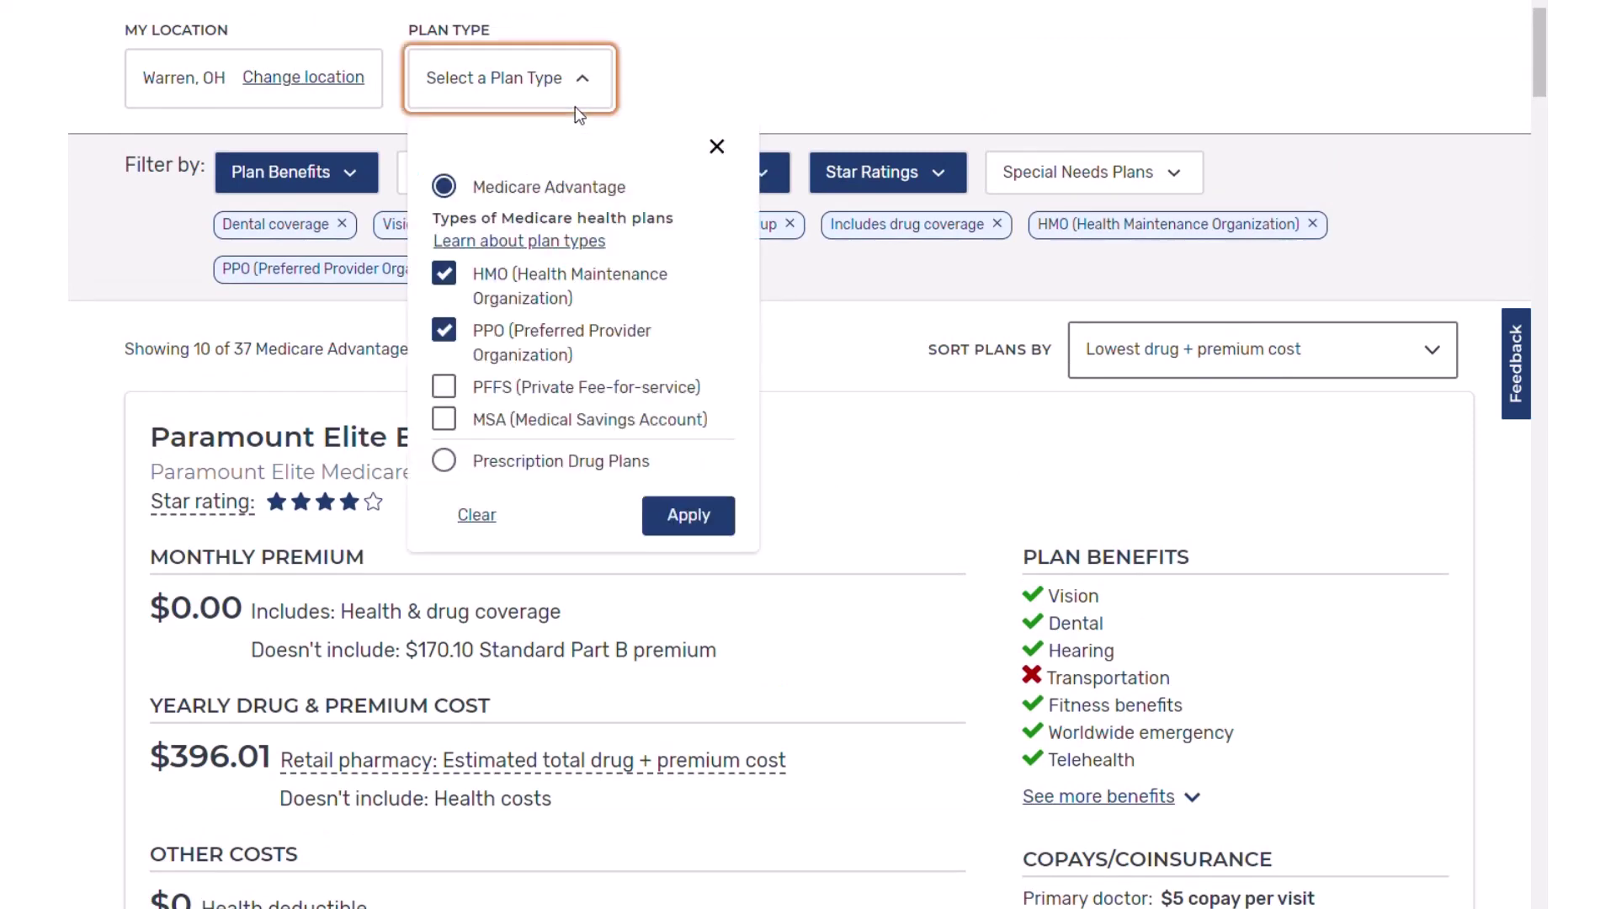
{"action": "left_click", "coordinate": [443, 274]}
{"action": "left_click", "coordinate": [661, 523]}
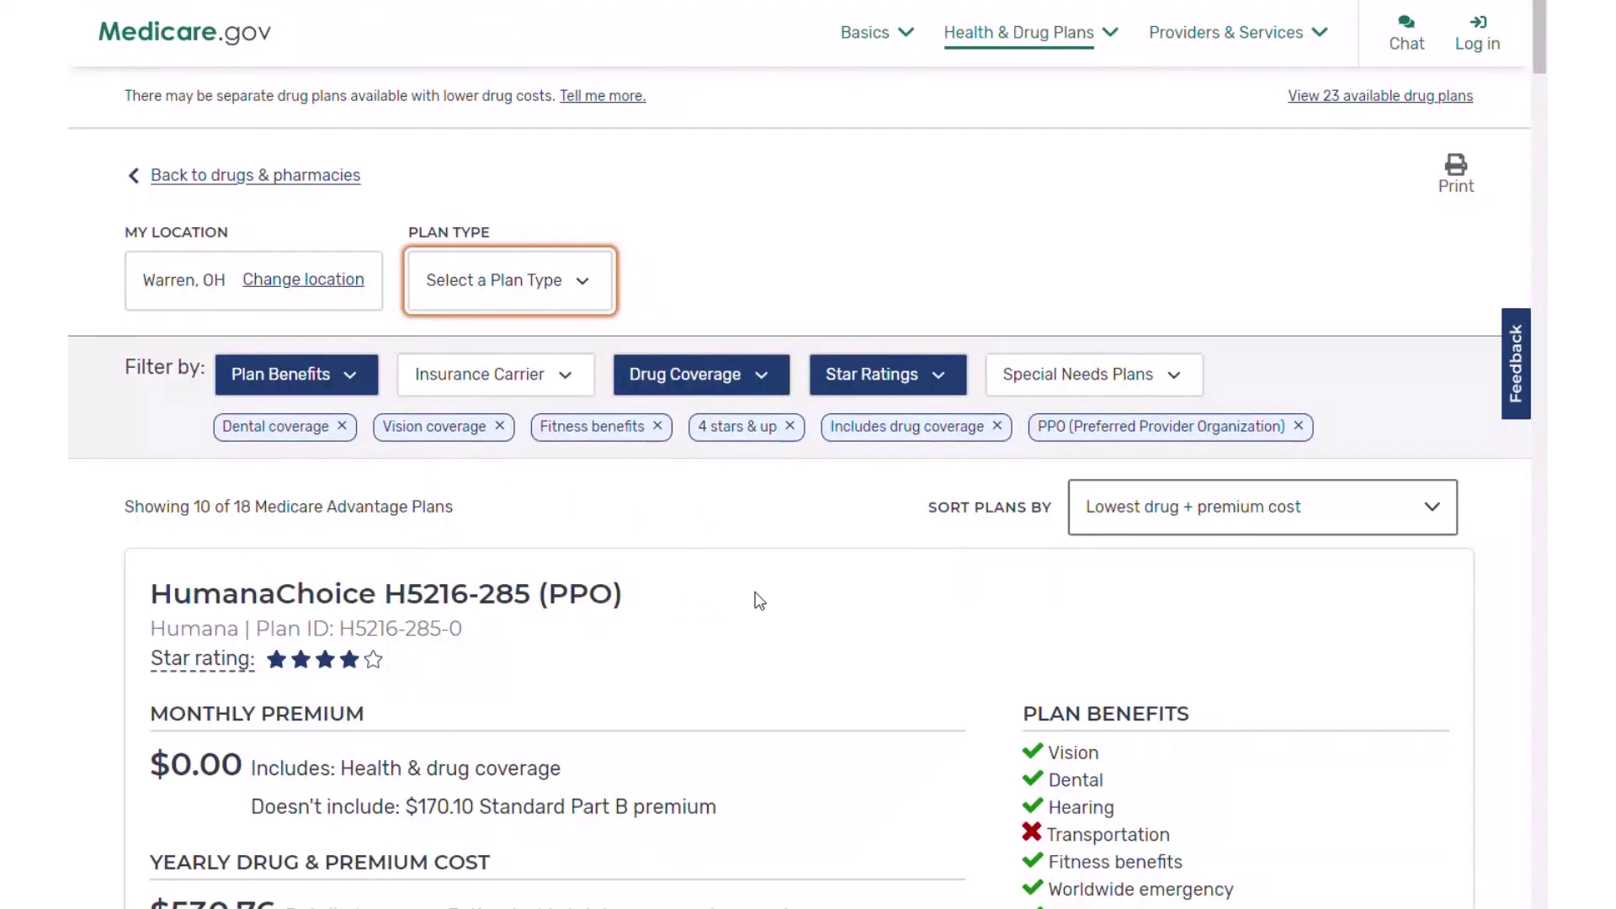
{"action": "scroll", "coordinate": [758, 602], "scroll_direction": "down", "scroll_amount": 3}
{"action": "scroll", "coordinate": [857, 607], "scroll_direction": "down", "scroll_amount": 2}
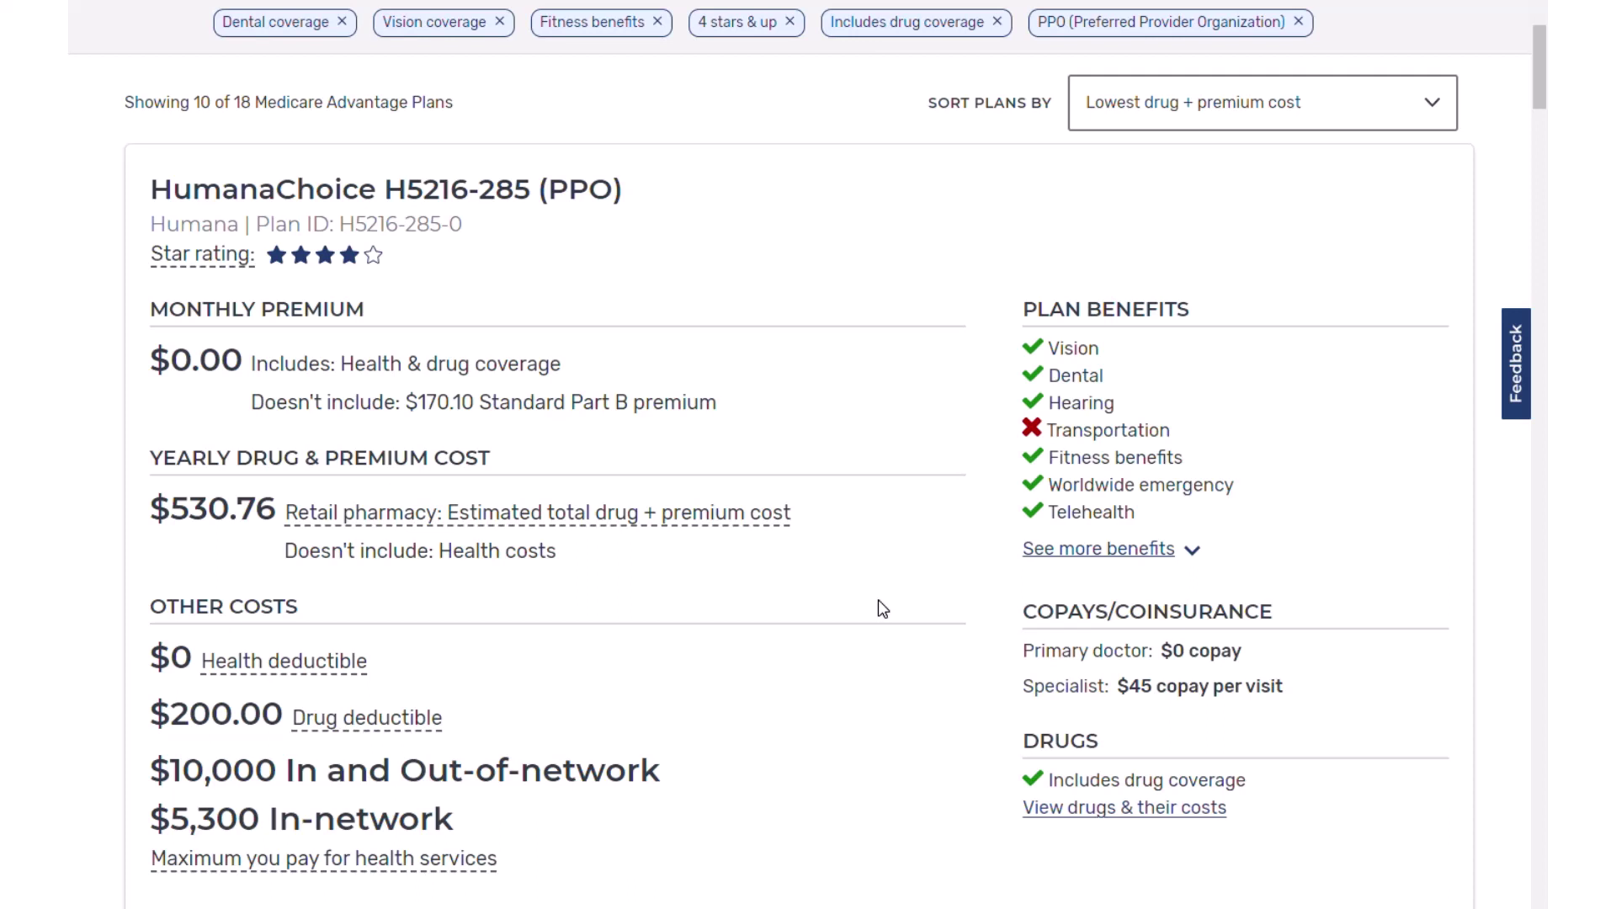
{"action": "scroll", "coordinate": [852, 587], "scroll_direction": "down", "scroll_amount": 1}
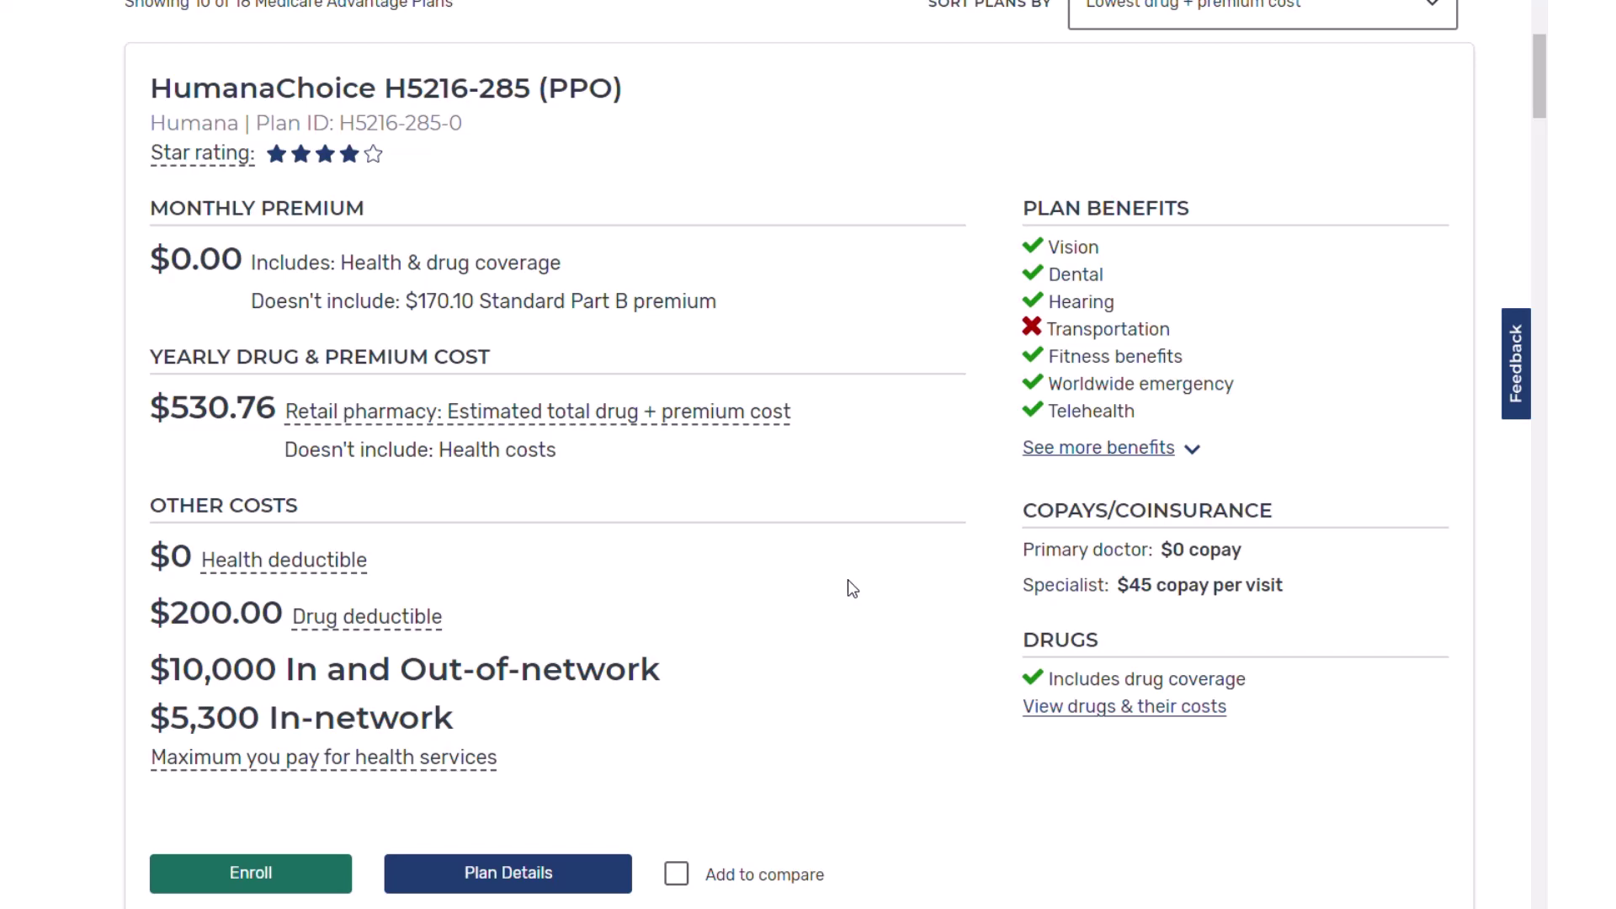
{"action": "scroll", "coordinate": [849, 581], "scroll_direction": "up", "scroll_amount": 6}
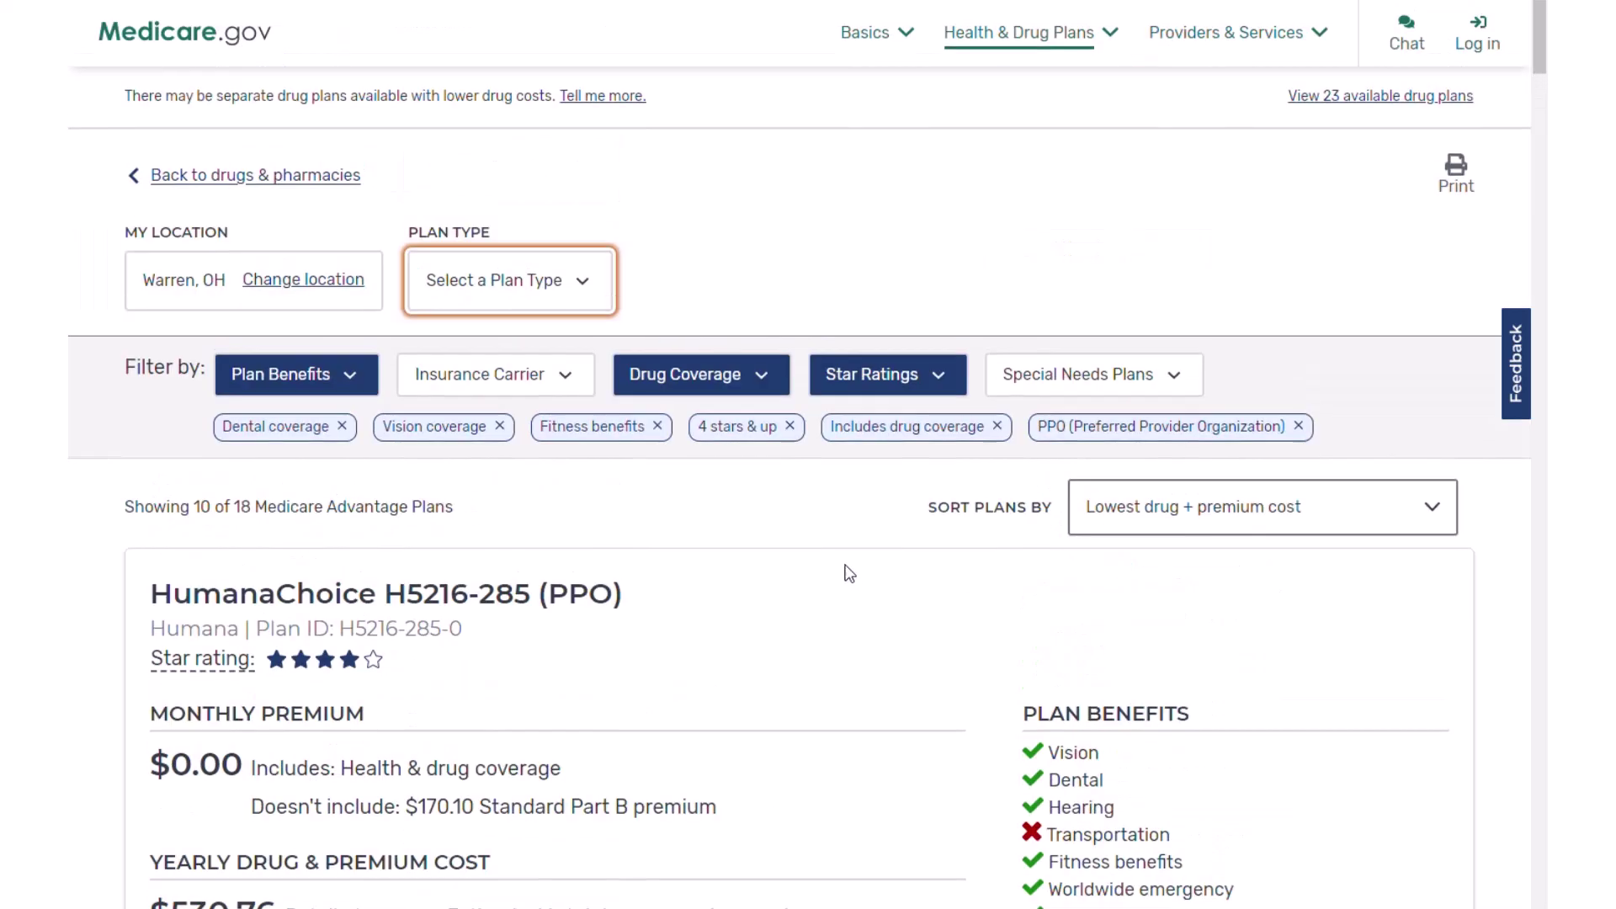